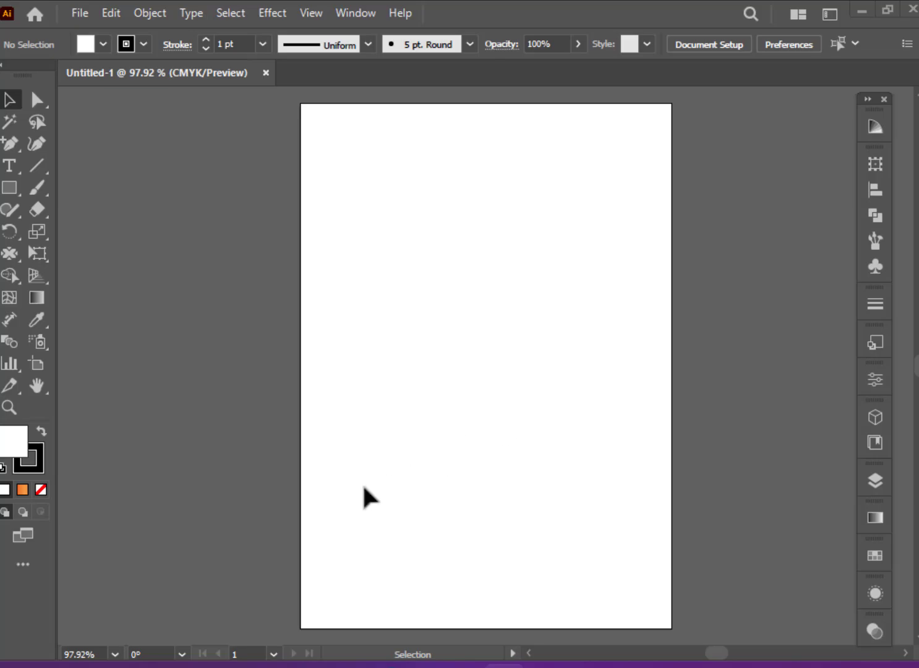
- Draw a 595×586 pt rectangle from the page's top-left corner, filled tan brown
left_click(10, 188)
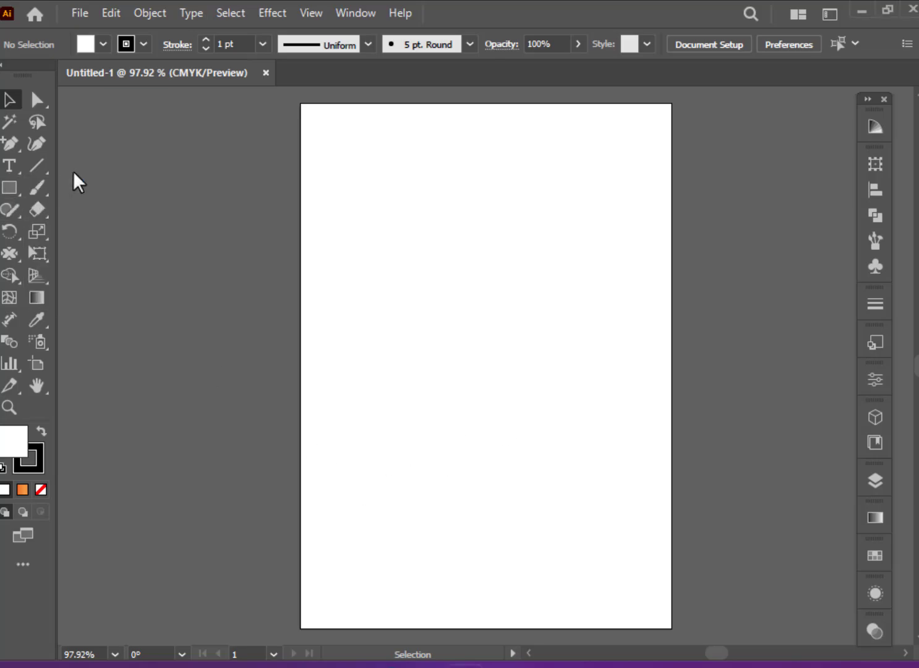
left_click_drag(302, 103, 671, 469)
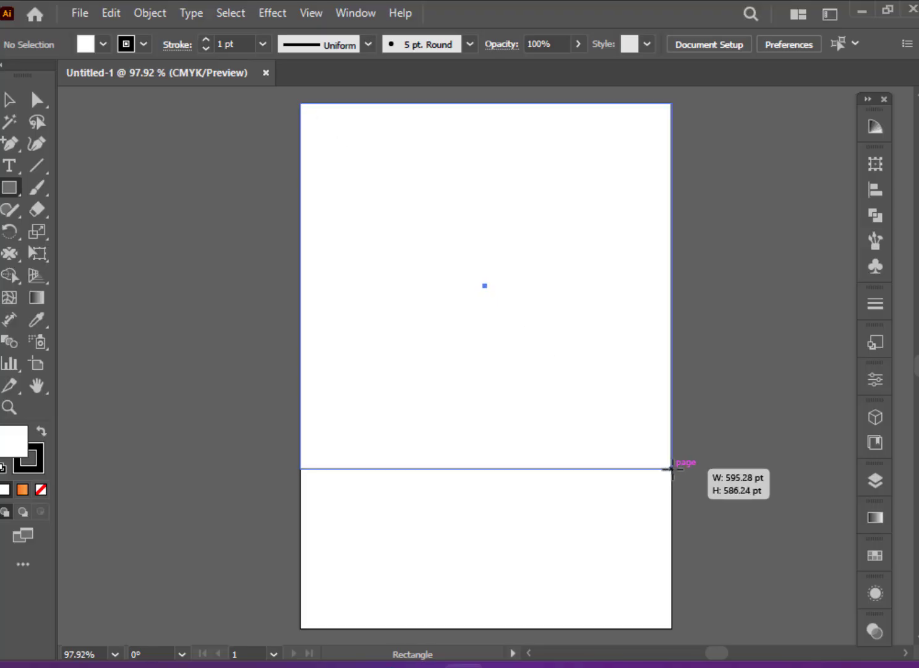
left_click_drag(672, 469, 672, 469)
left_click(105, 38)
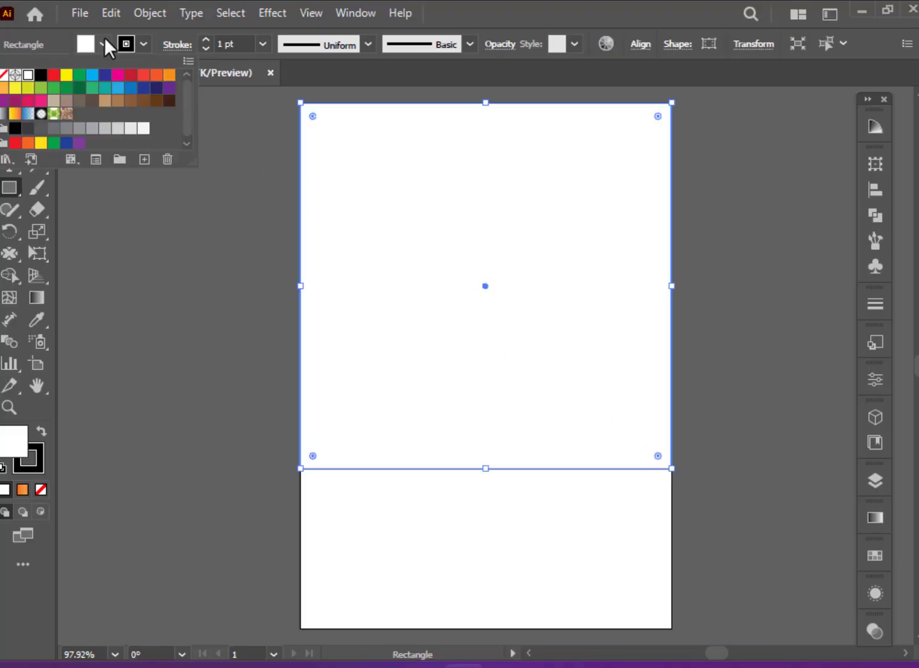
left_click(65, 100)
- Set the tan rectangle's stroke to None
key("Escape")
key("v")
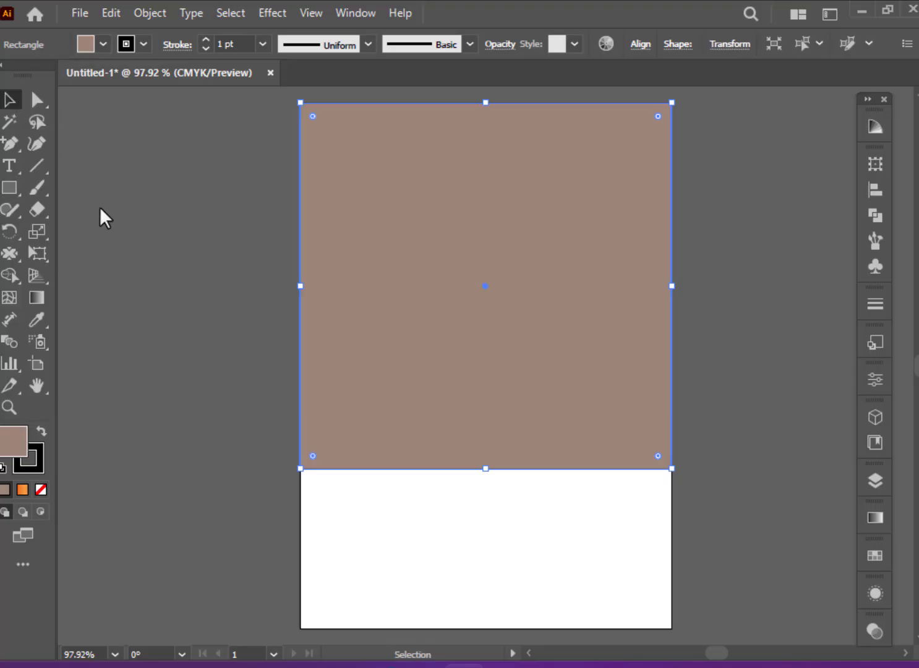
left_click(101, 213)
left_click(410, 293)
left_click(38, 448)
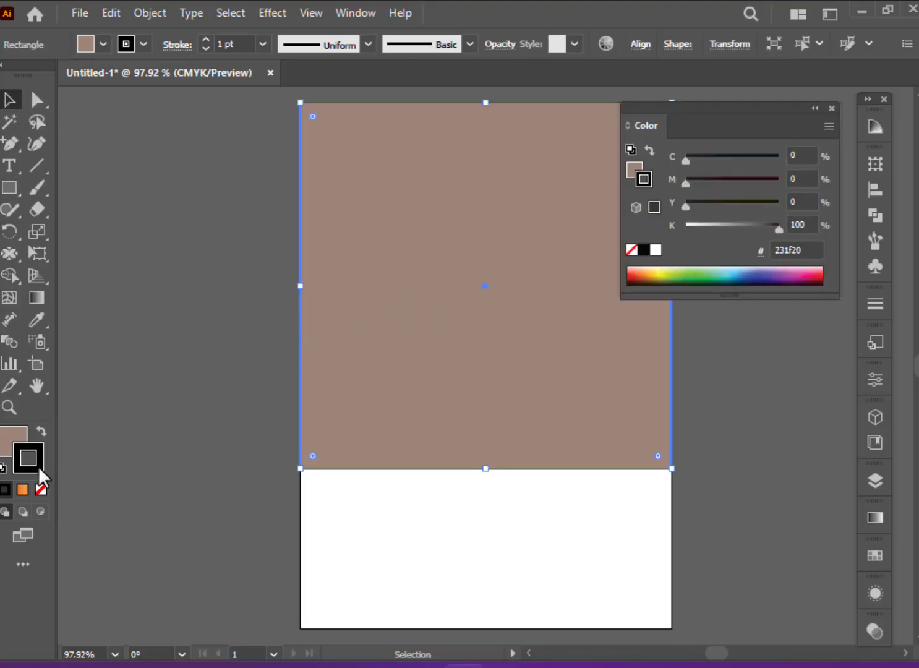
left_click(39, 489)
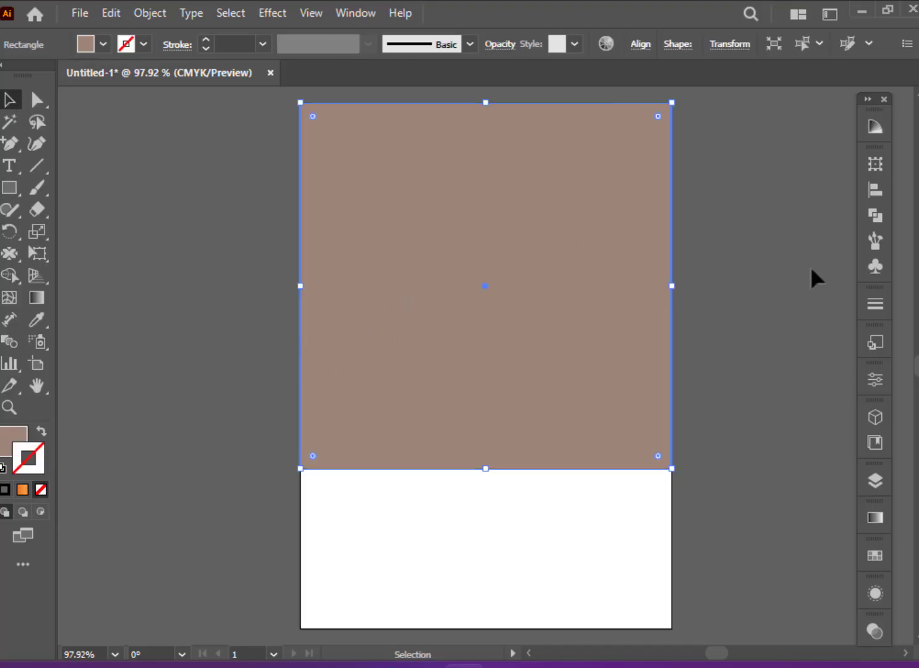
left_click(805, 284)
left_click(10, 187)
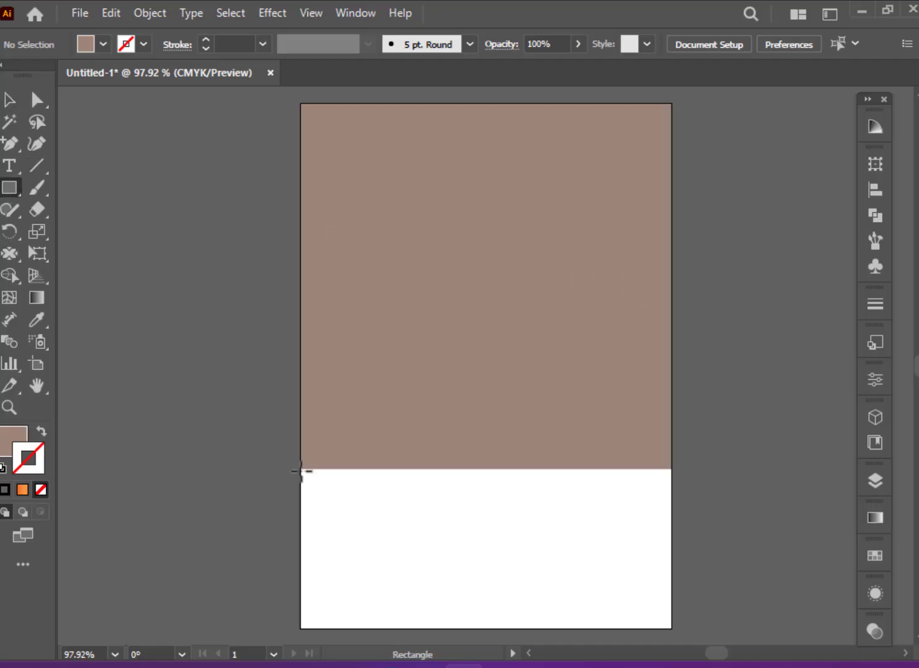
- Draw a brown rectangle across the bottom strip of the page with a 1 pt black outline
left_click_drag(301, 470, 672, 628)
left_click(143, 44)
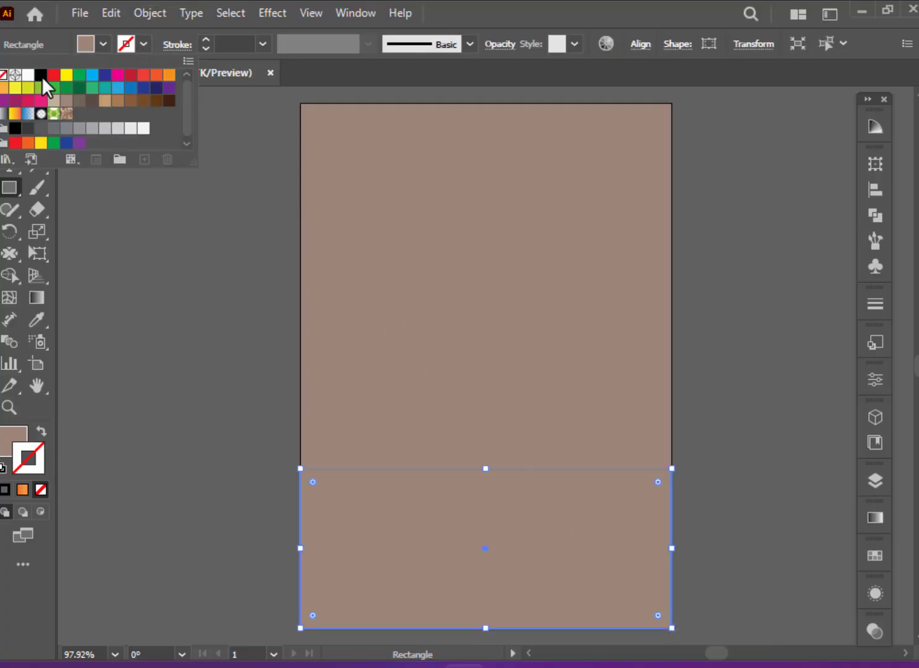
left_click(41, 75)
left_click(144, 44)
key("v")
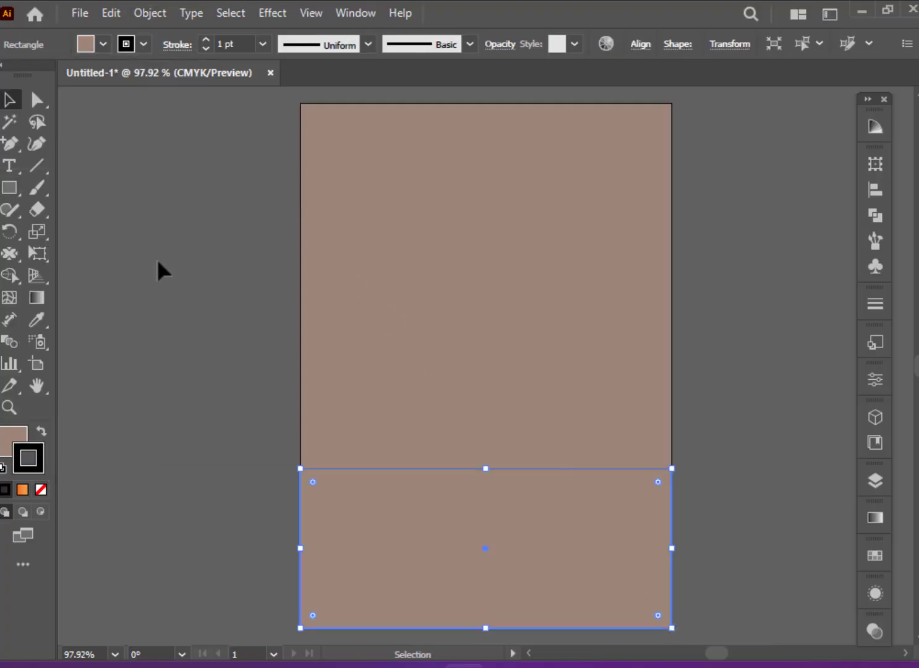
left_click(156, 257)
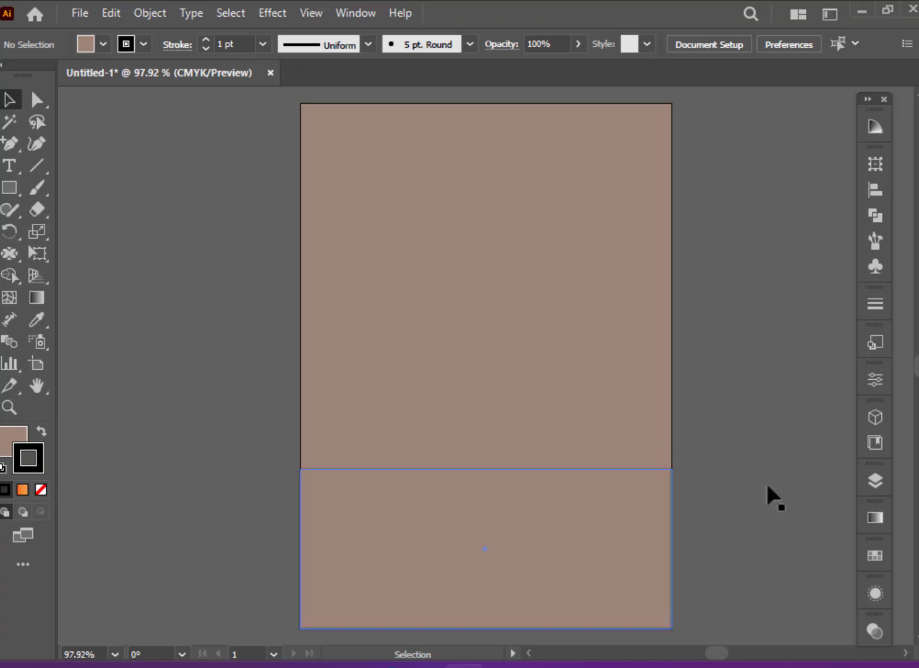
- Give the upper rectangle a Multiply 75% drop shadow with 7 pt X/Y offsets and 5 pt blur
left_click(543, 436)
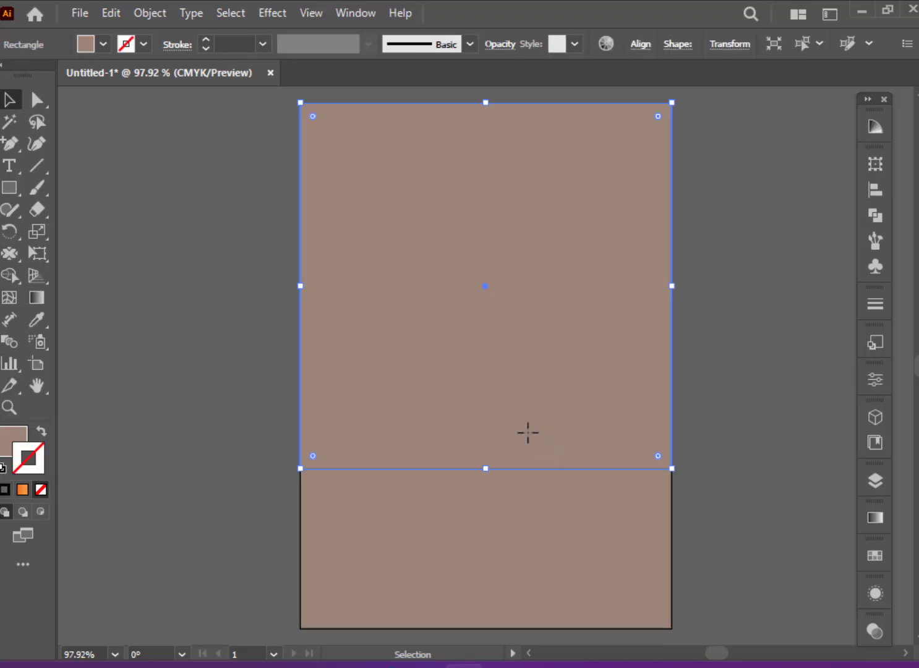
left_click(282, 14)
mouse_move(297, 220)
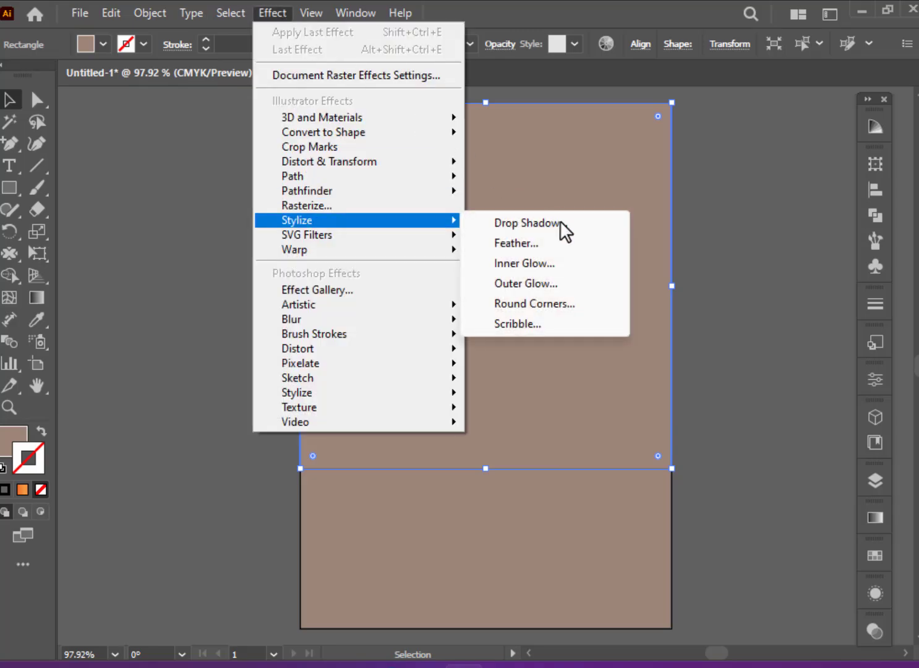
left_click(564, 223)
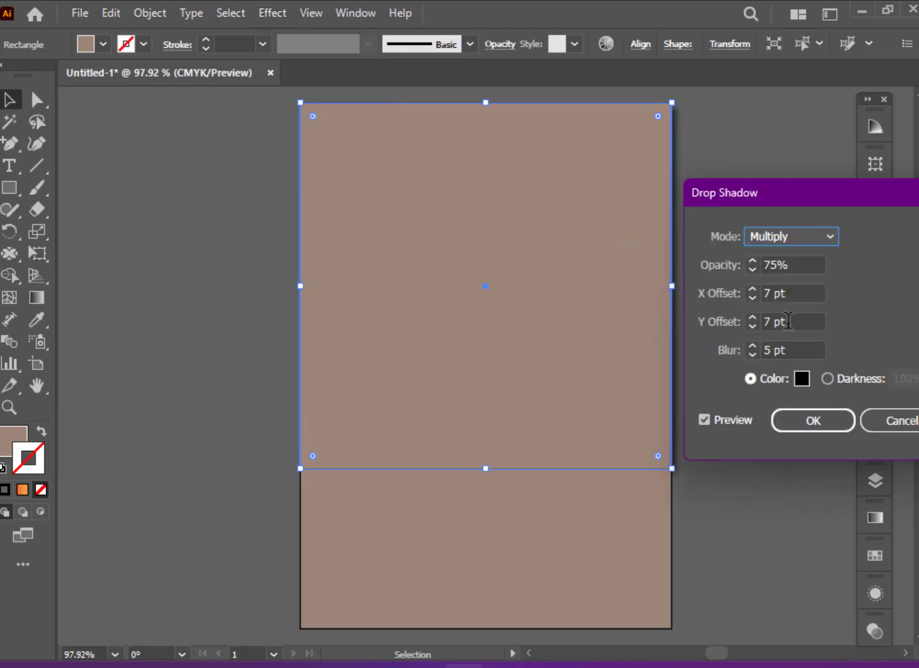
double_click(788, 323)
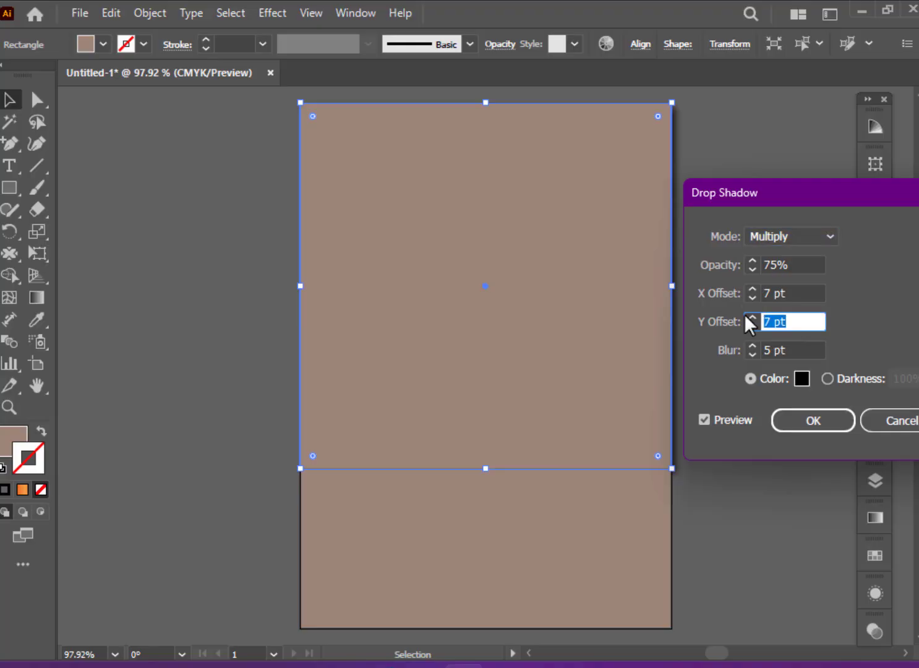
key("BackSpace")
type("7")
left_click(722, 422)
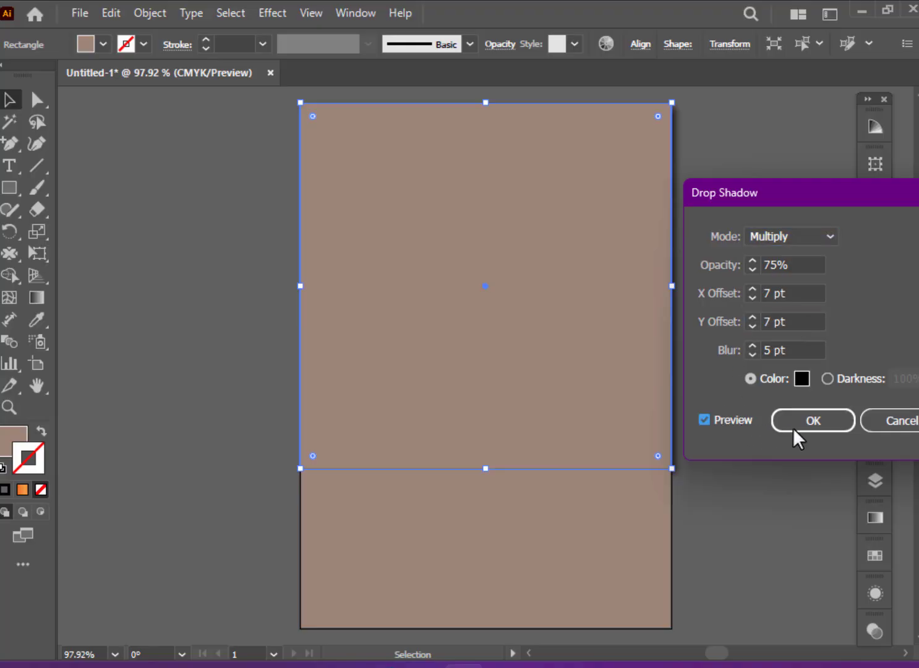
left_click(794, 426)
left_click(735, 396)
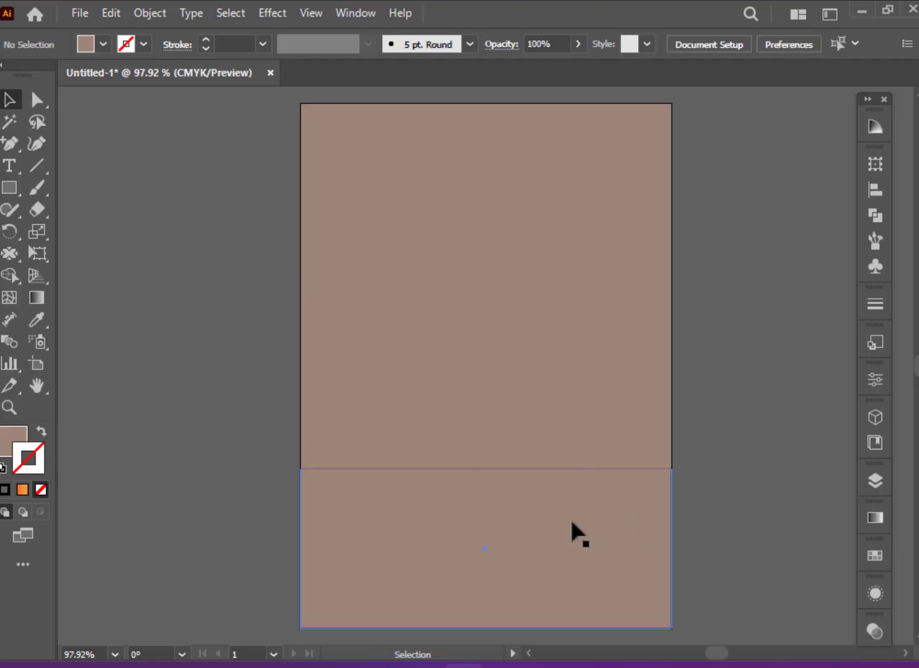
- Fill the bottom rectangle with a darker brown, 8c786d
left_click(523, 536)
left_click(103, 44)
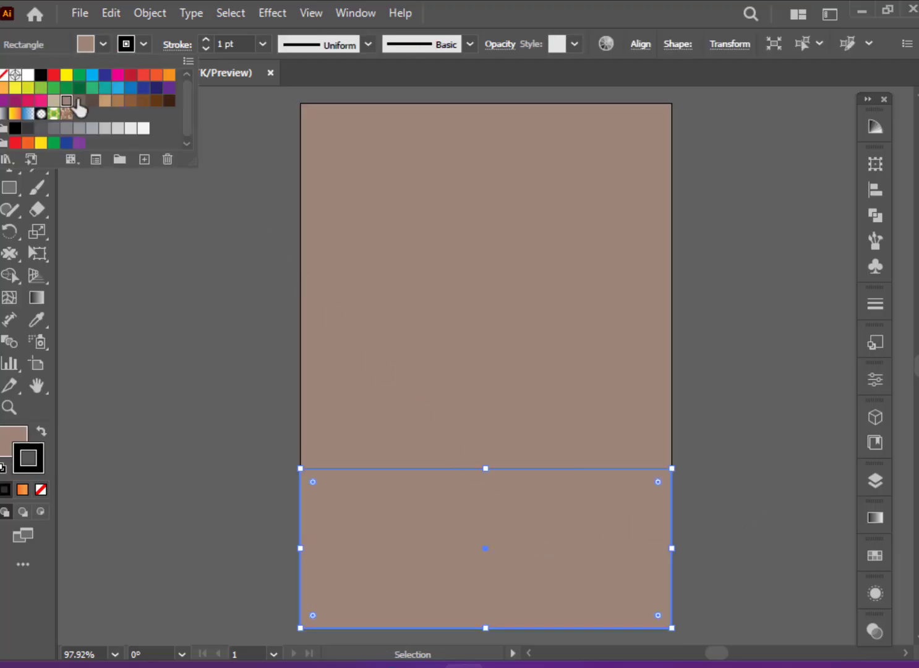
left_click(79, 101)
left_click(66, 101)
double_click(15, 440)
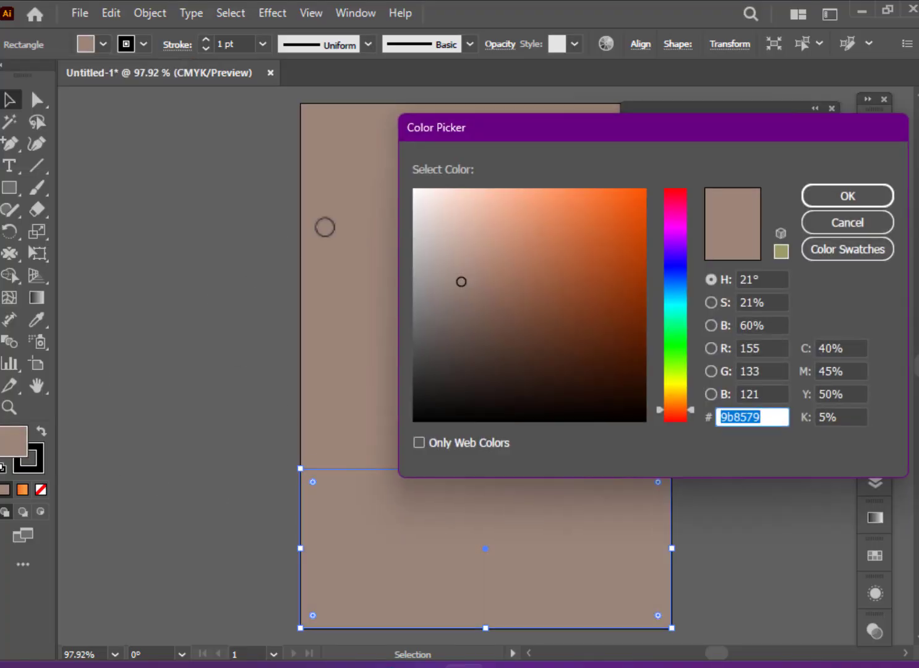
left_click_drag(469, 138, 678, 115)
left_click_drag(672, 259, 675, 270)
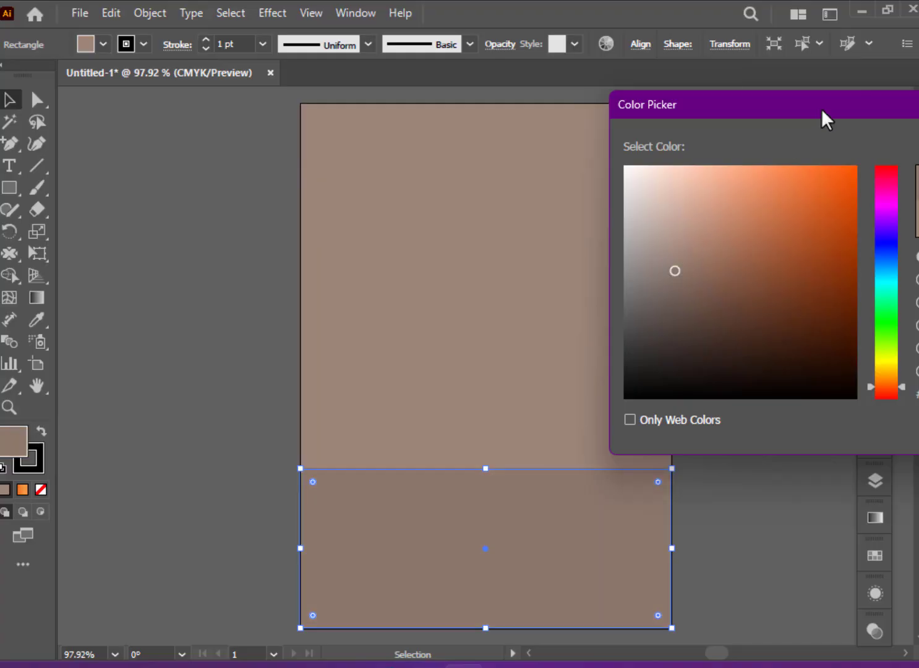
left_click_drag(822, 109, 641, 123)
left_click(854, 186)
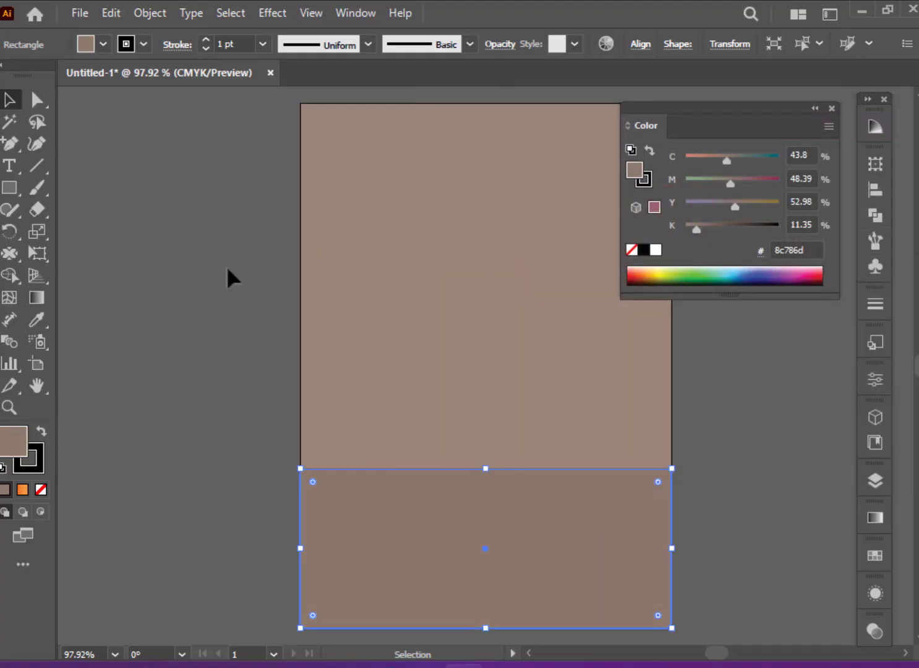
left_click(226, 265)
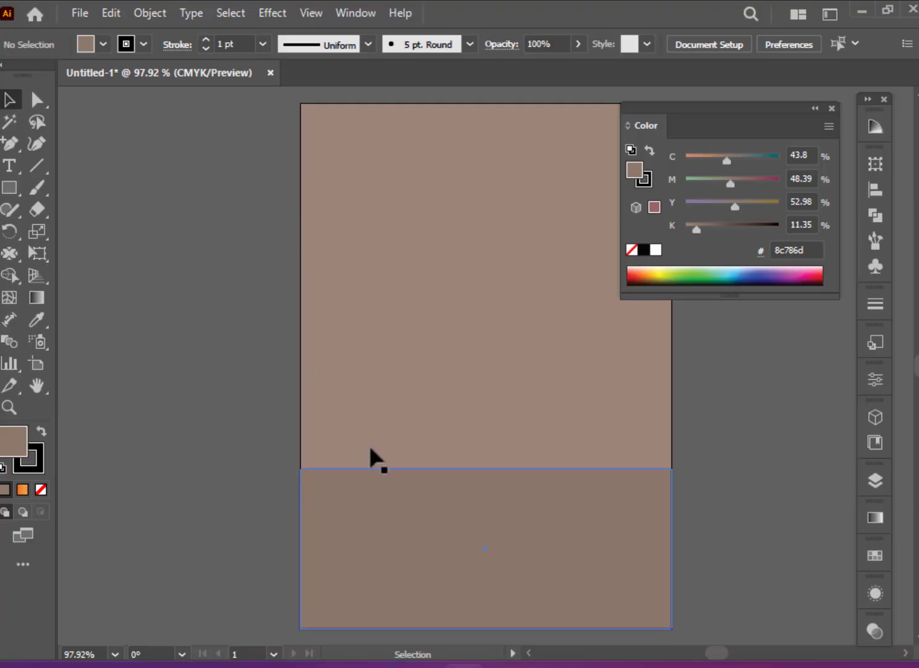
- Set the bottom rectangle's stroke to None
left_click(454, 551)
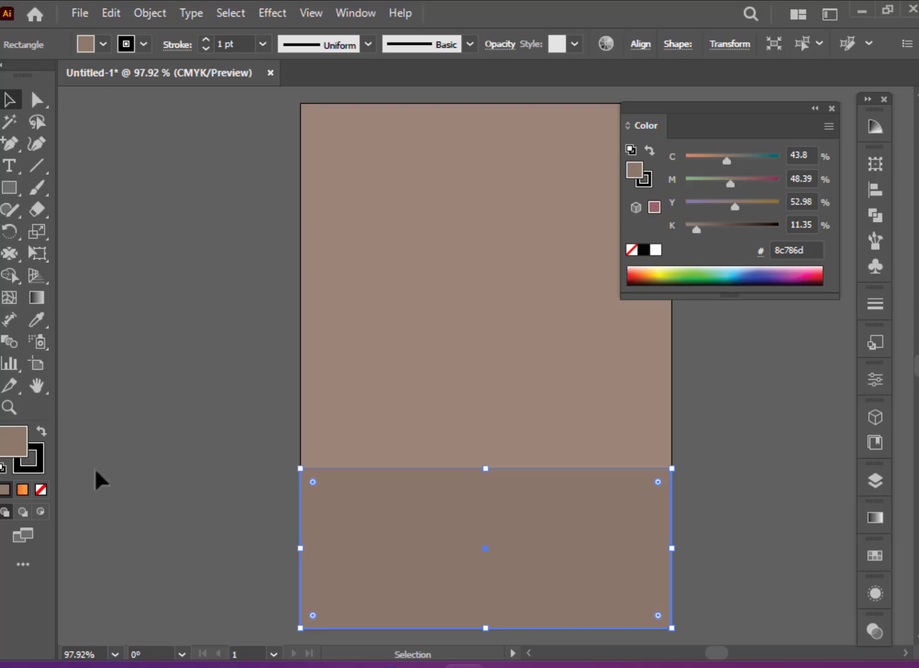
left_click(42, 451)
left_click(41, 489)
left_click(292, 336)
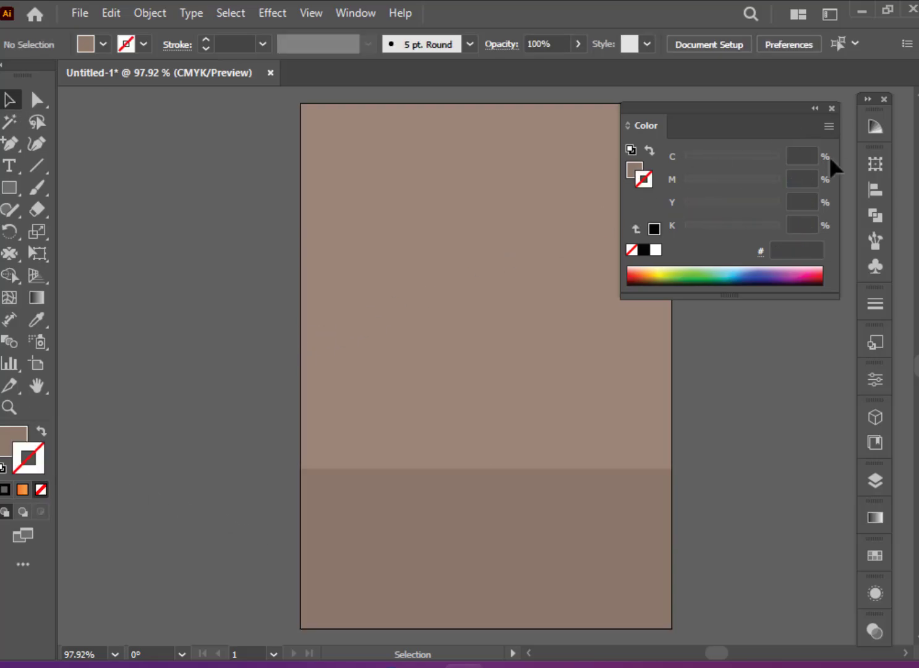
- Adjust the bottom rectangle's fill to brown 8e7b72, starting from hex 89776e
left_click(819, 298)
left_click(605, 515)
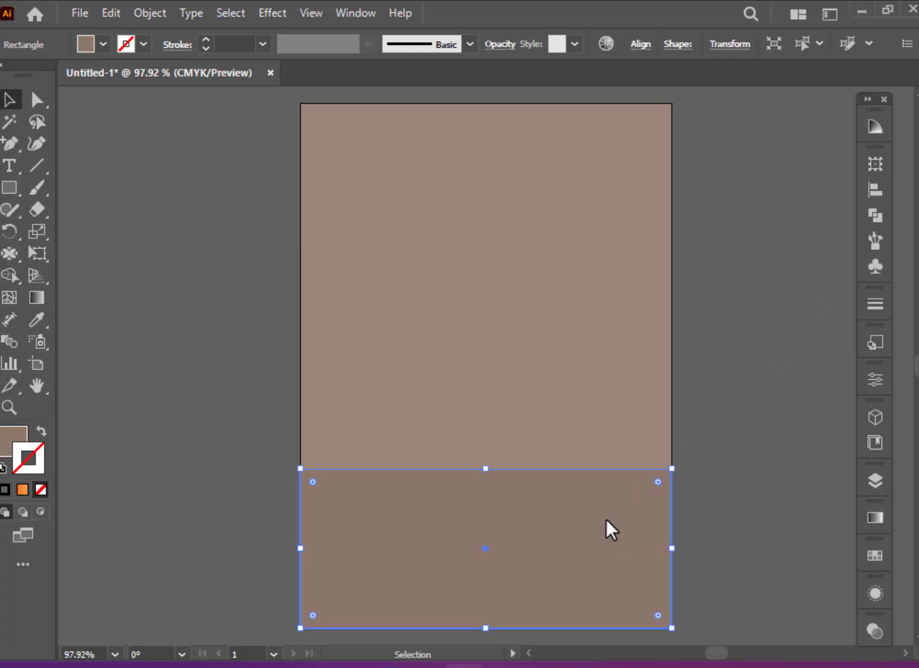
double_click(19, 441)
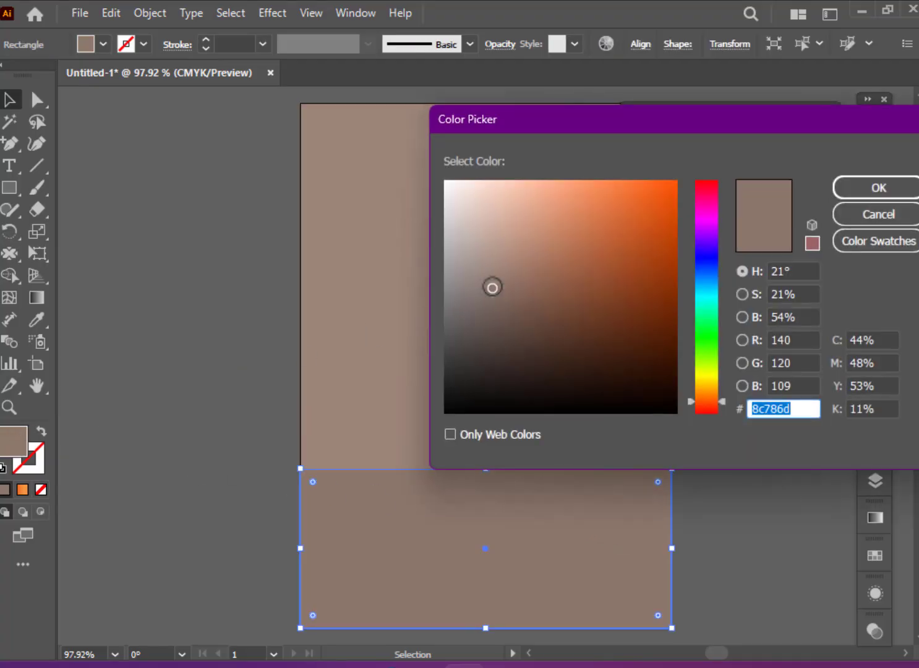
type("89776e")
left_click(490, 285)
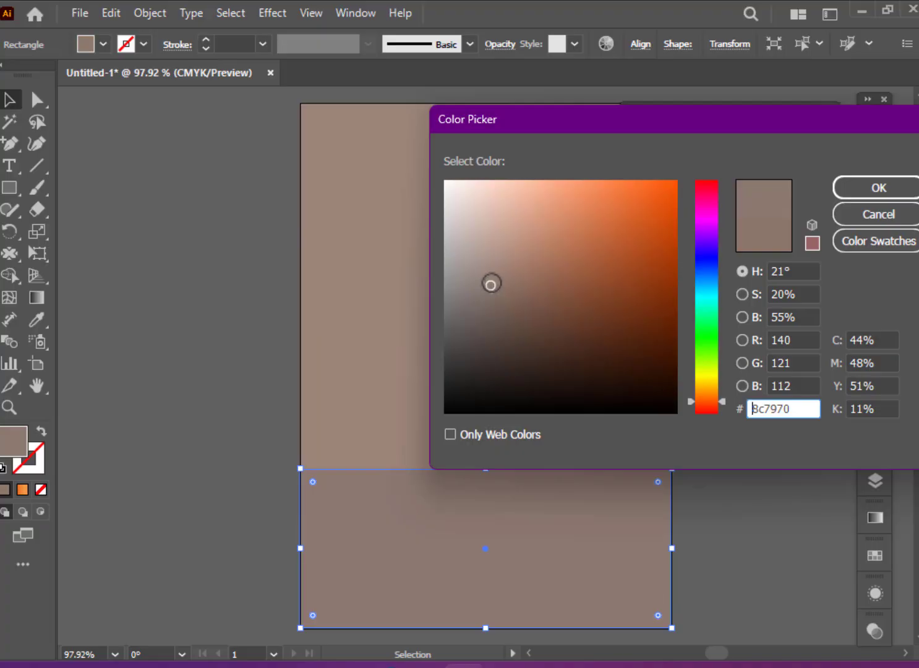
left_click(492, 284)
left_click(878, 188)
left_click(254, 303)
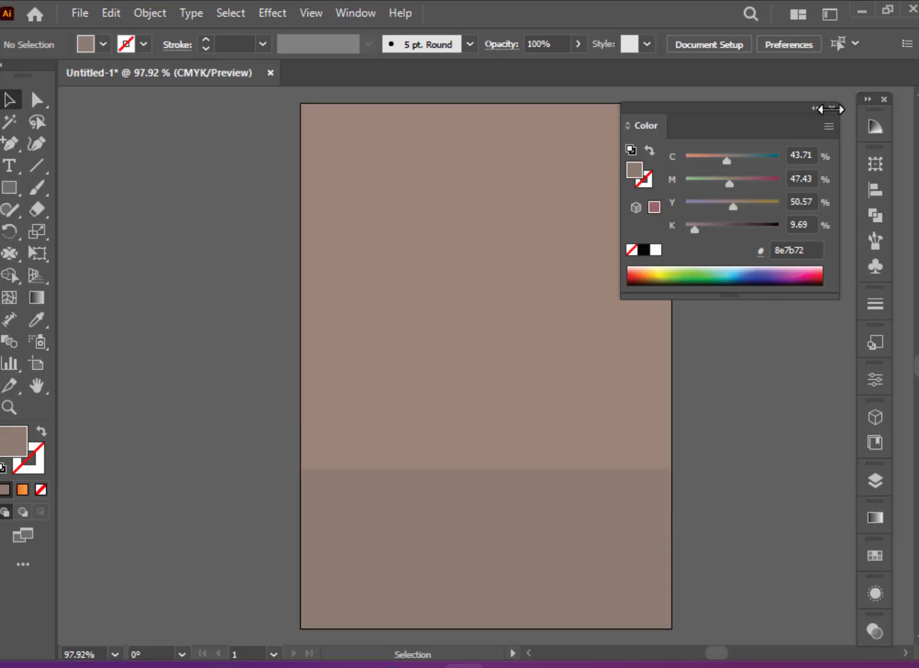
left_click_drag(249, 333, 413, 523)
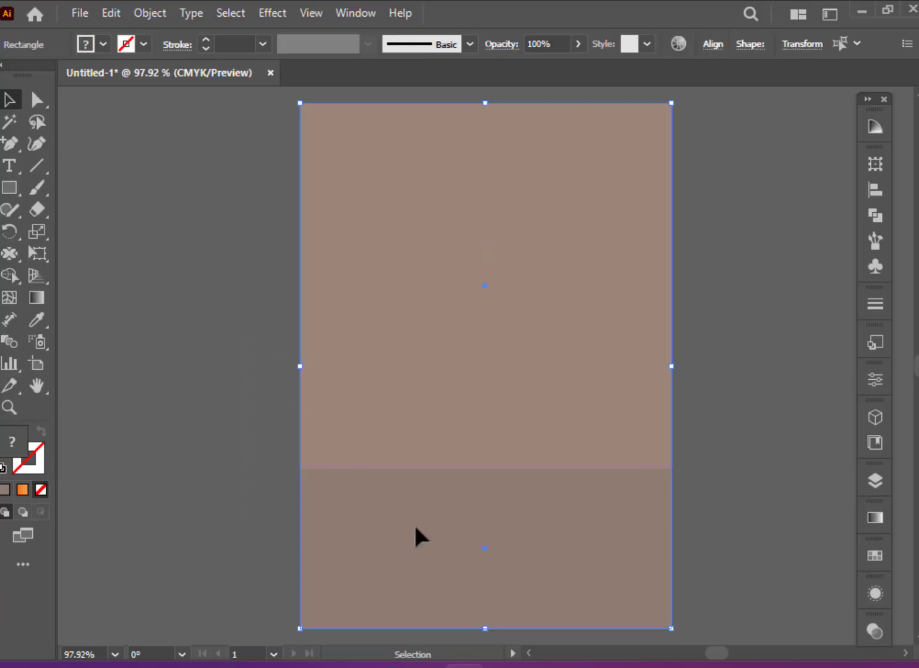
- Draw a tall rectangle in the page centre, fill it white, and nudge it slightly left
key("ctrl+shift+a")
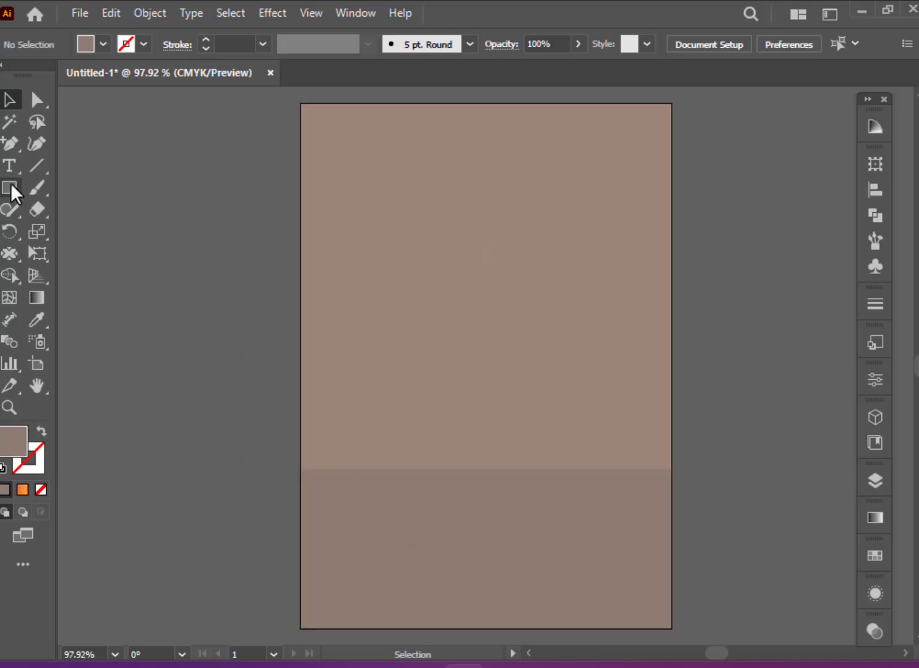
left_click_drag(11, 189, 81, 192)
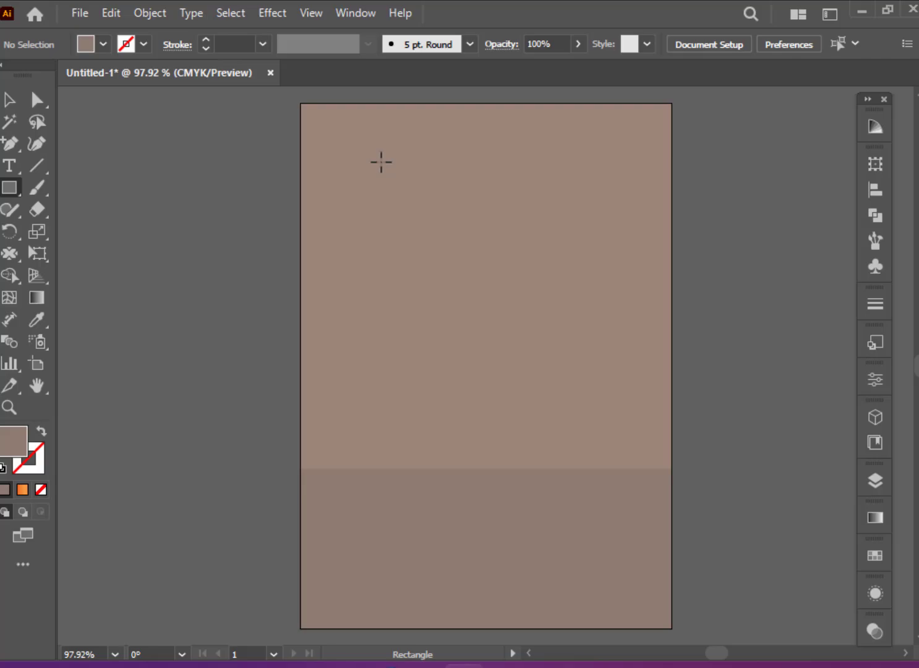
left_click_drag(381, 162, 631, 584)
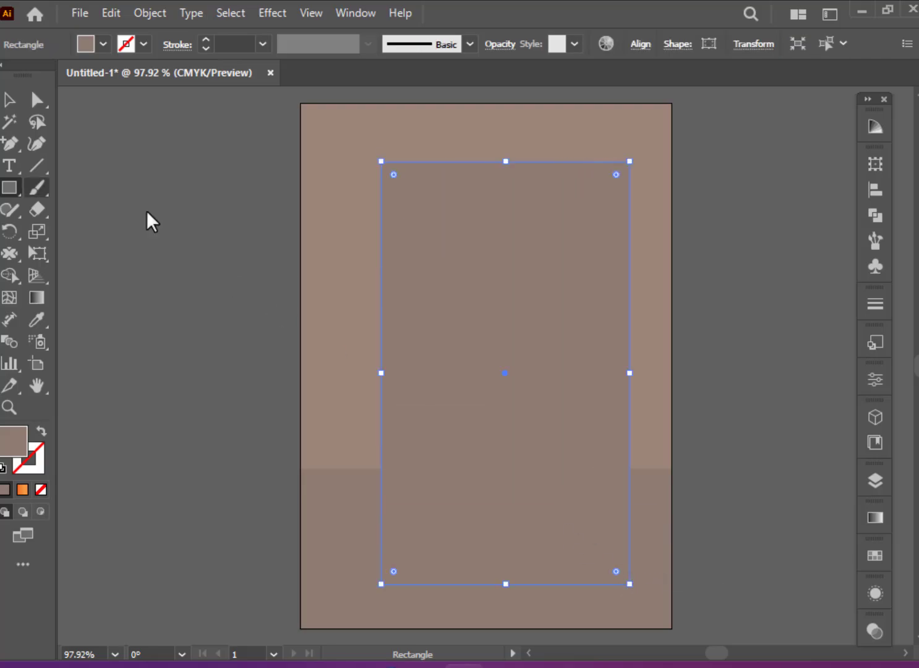
left_click(9, 99)
left_click_drag(516, 376, 529, 375)
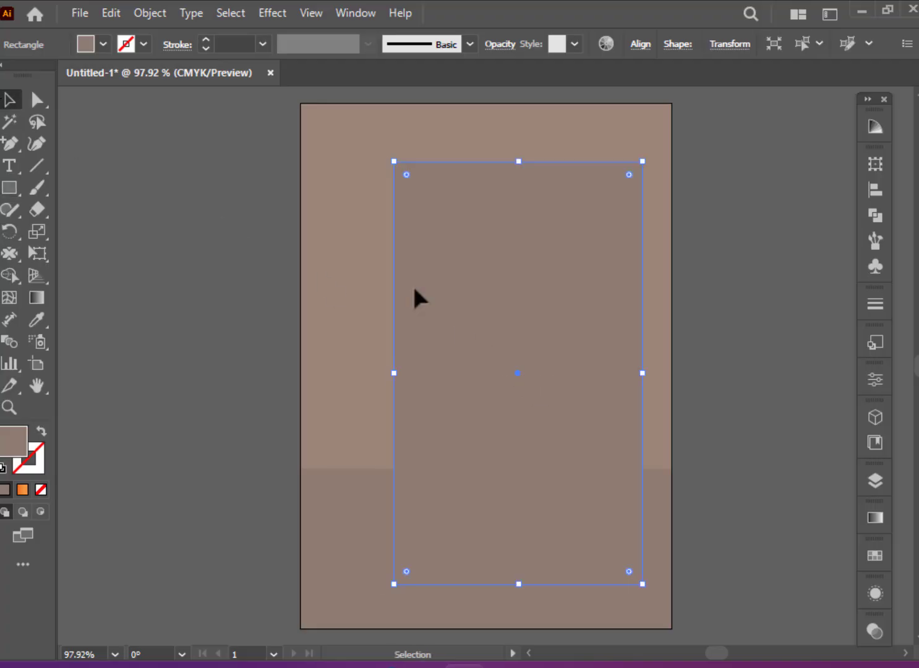
left_click(103, 43)
left_click(143, 129)
left_click(103, 43)
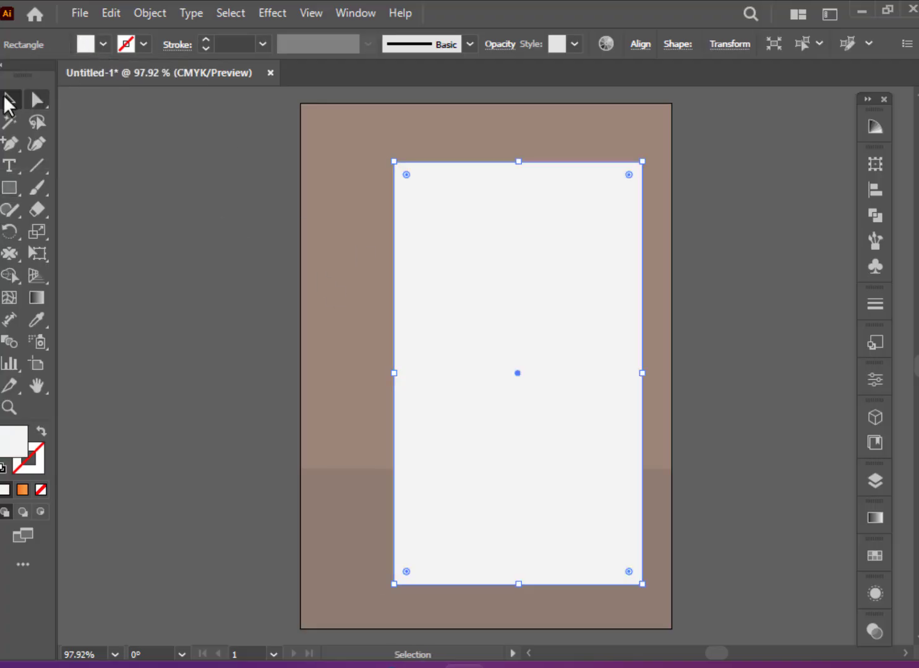
left_click(238, 265)
left_click_drag(515, 353, 502, 353)
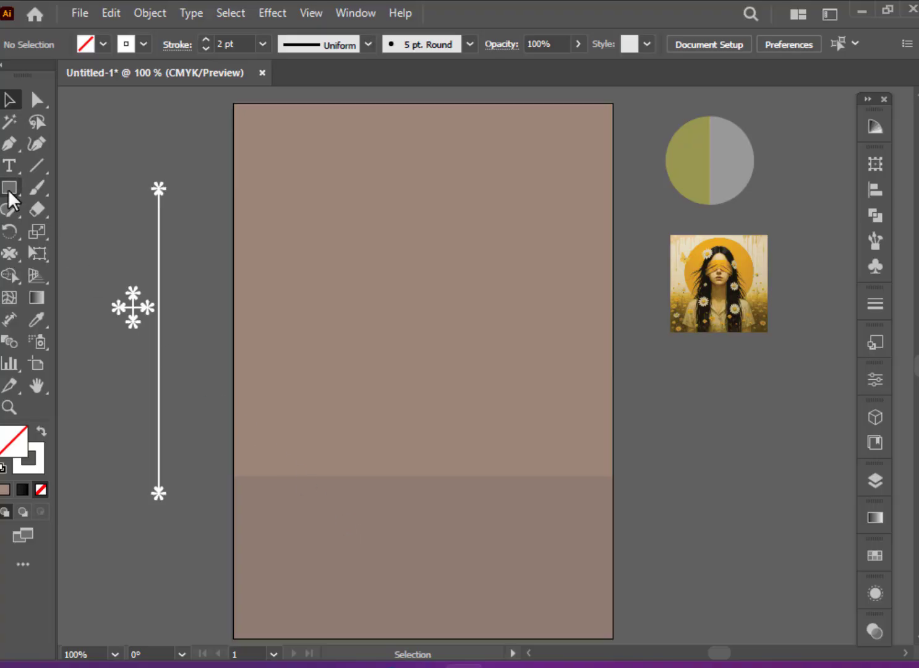
- Draw a 430.56 × 738.72 pt rectangle inset on the page, nudge it left, and fill it white
left_click_drag(8, 189, 62, 187)
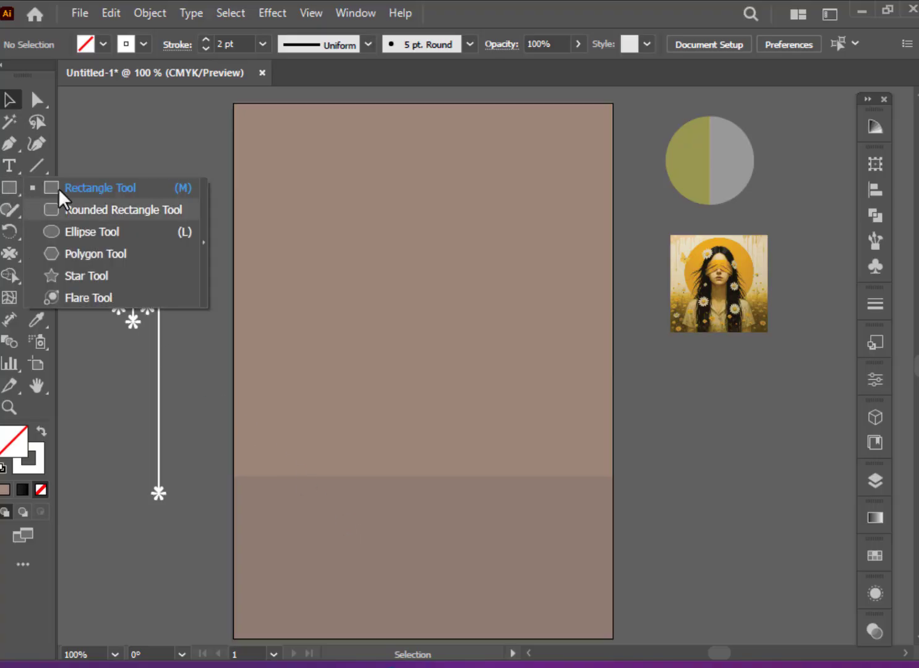
left_click_drag(310, 145, 583, 611)
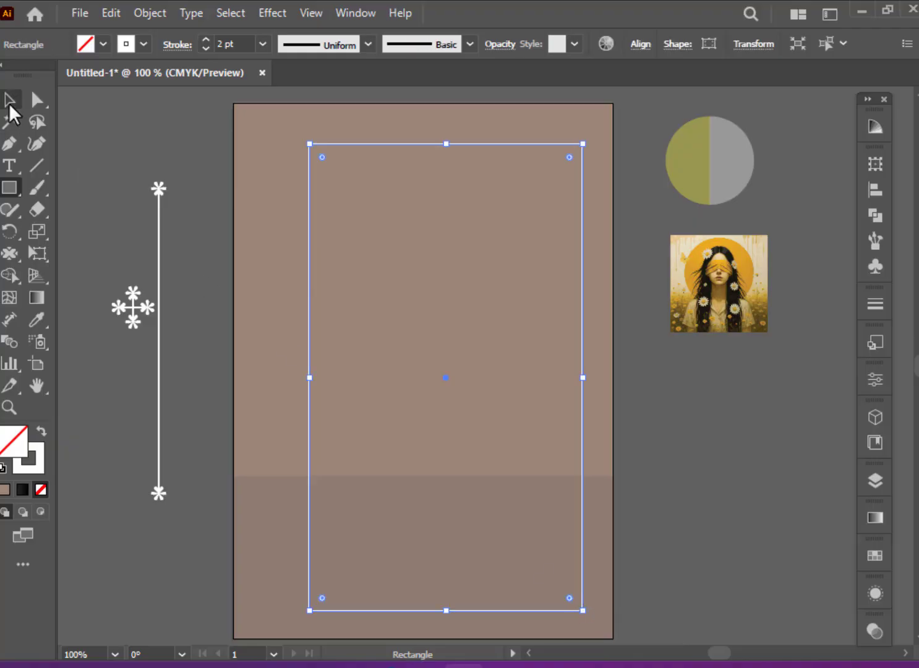
left_click(10, 99)
left_click_drag(445, 377, 440, 380)
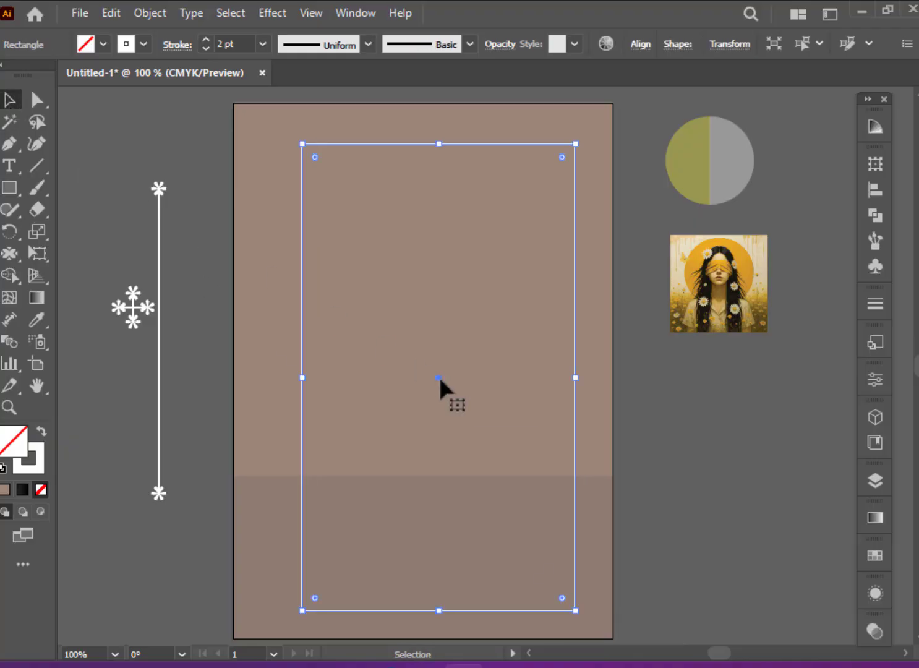
left_click(41, 430)
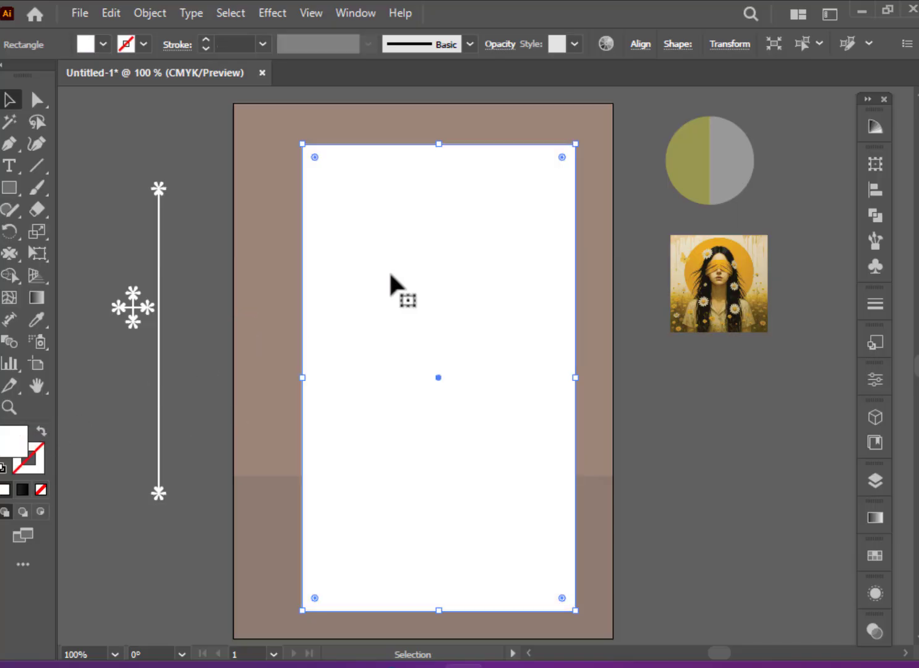
- Add a drop shadow with 10 pt X and Y offsets and 10 pt blur to the white rectangle
left_click(278, 12)
mouse_move(297, 221)
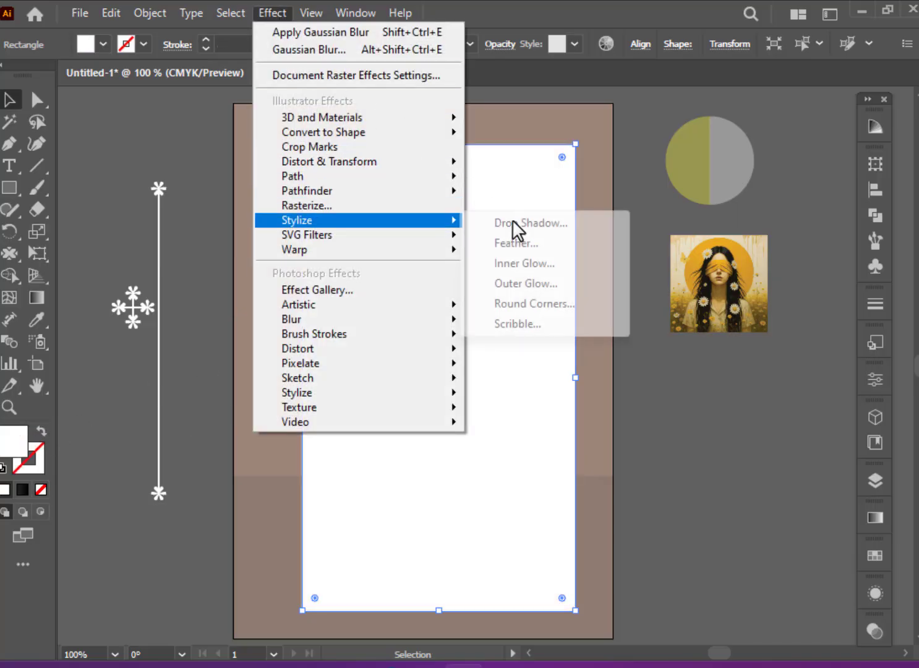
left_click(512, 221)
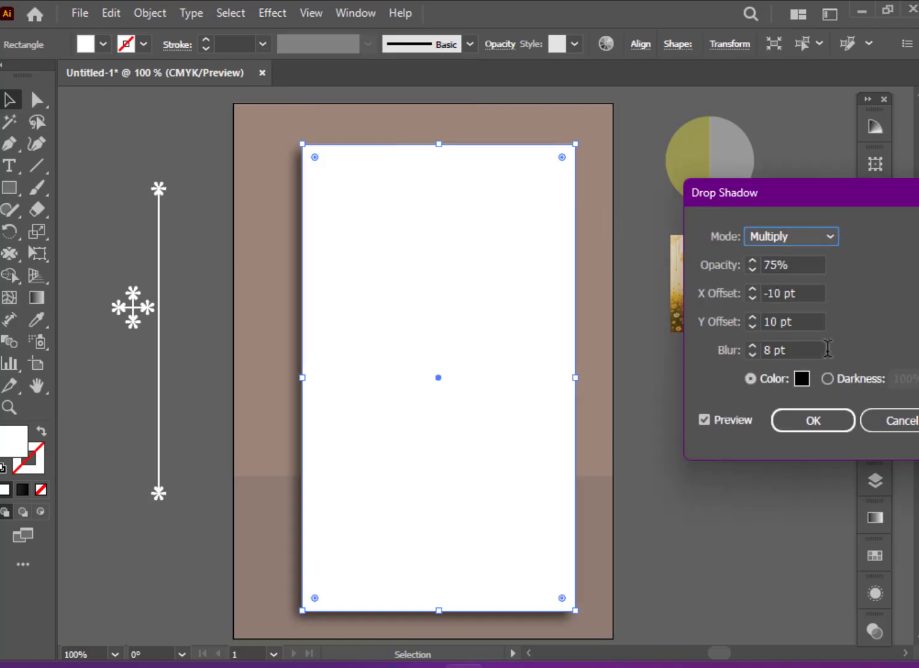
left_click(773, 293)
type("10")
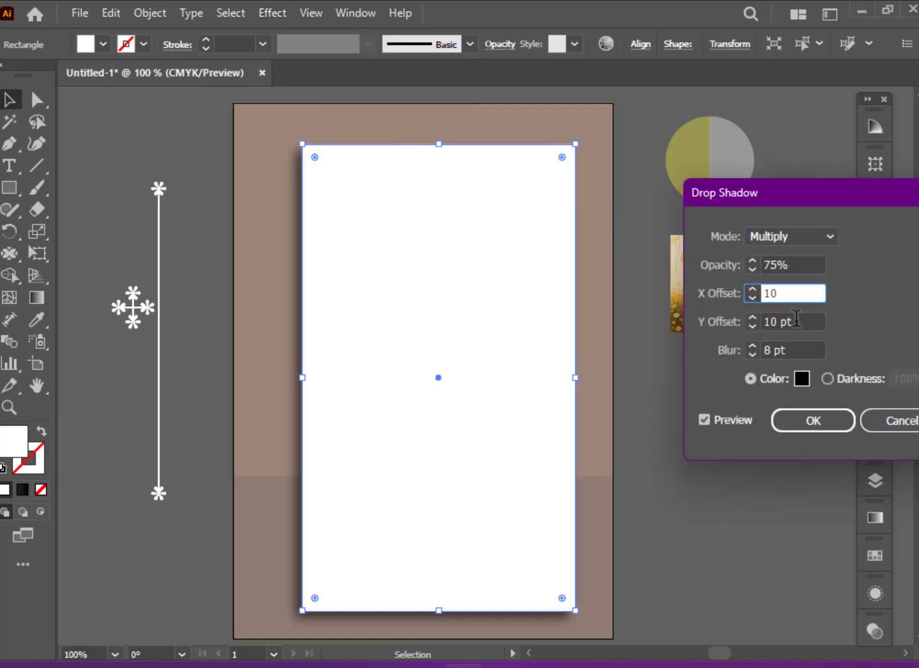
left_click(759, 321)
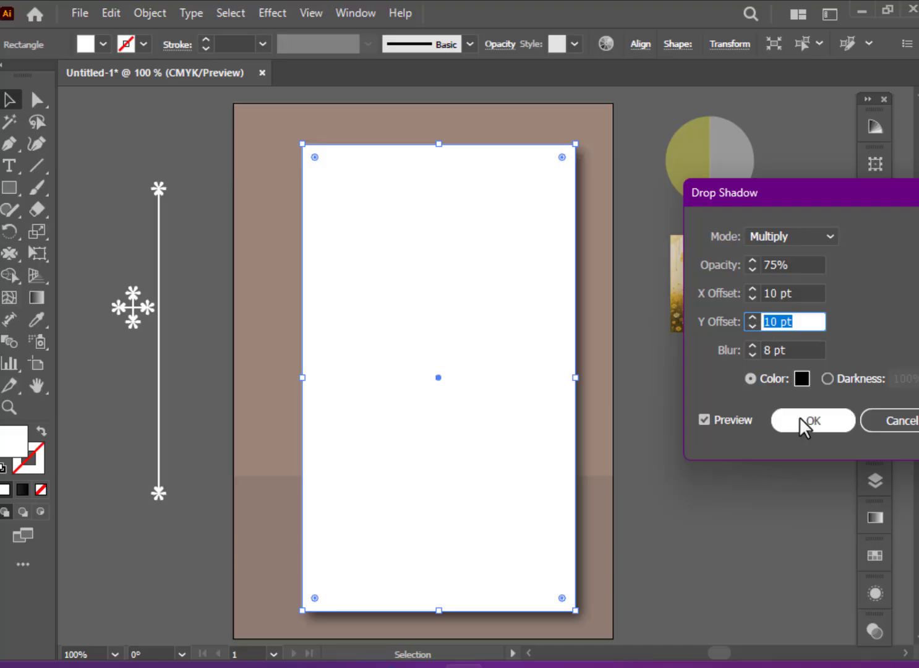
key("Tab")
type("10")
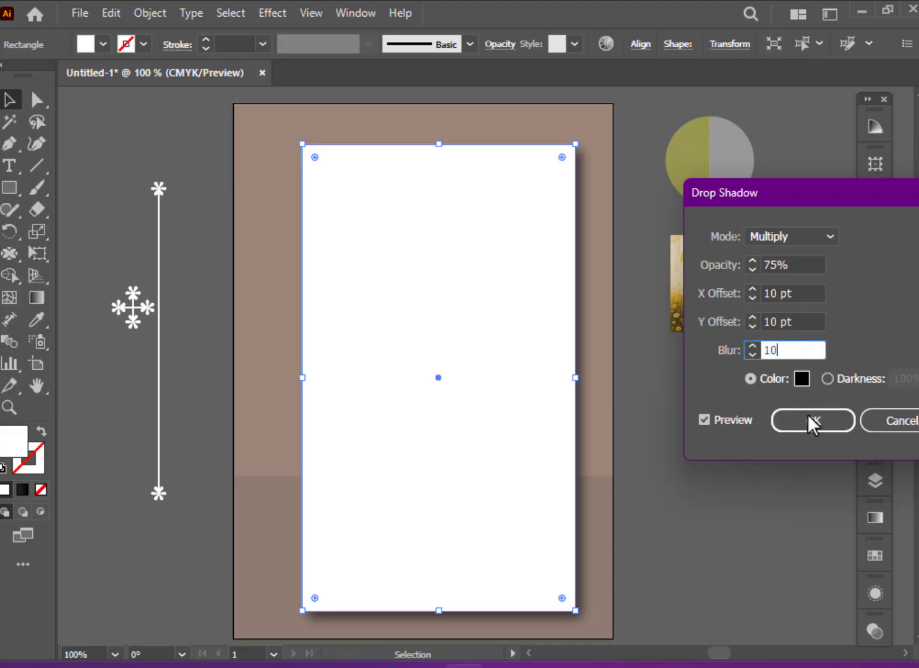
left_click(808, 415)
left_click(766, 440)
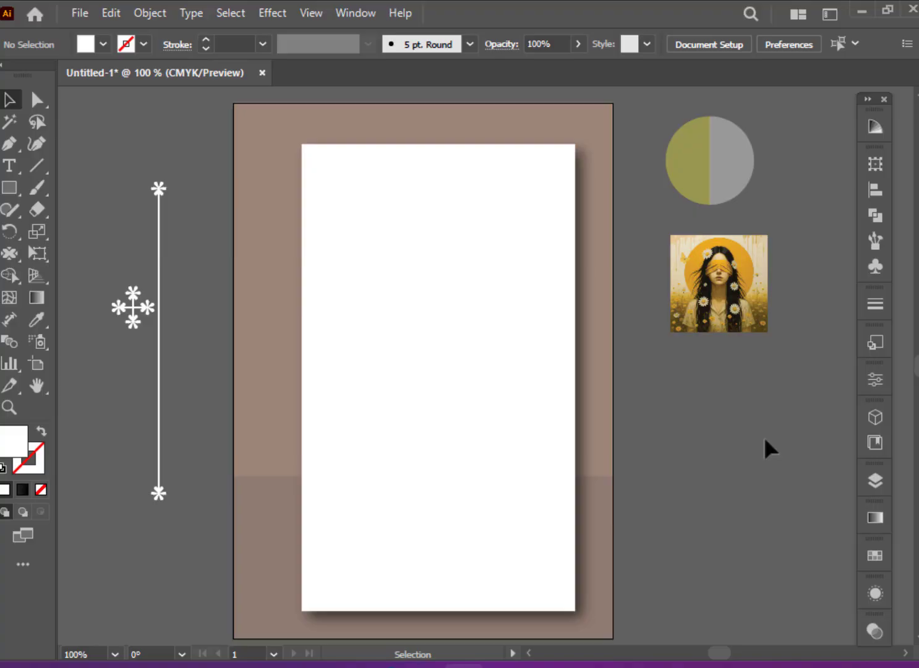
- Sample the background brown onto the white rectangle with the Eyedropper
left_click_drag(8, 187, 51, 195)
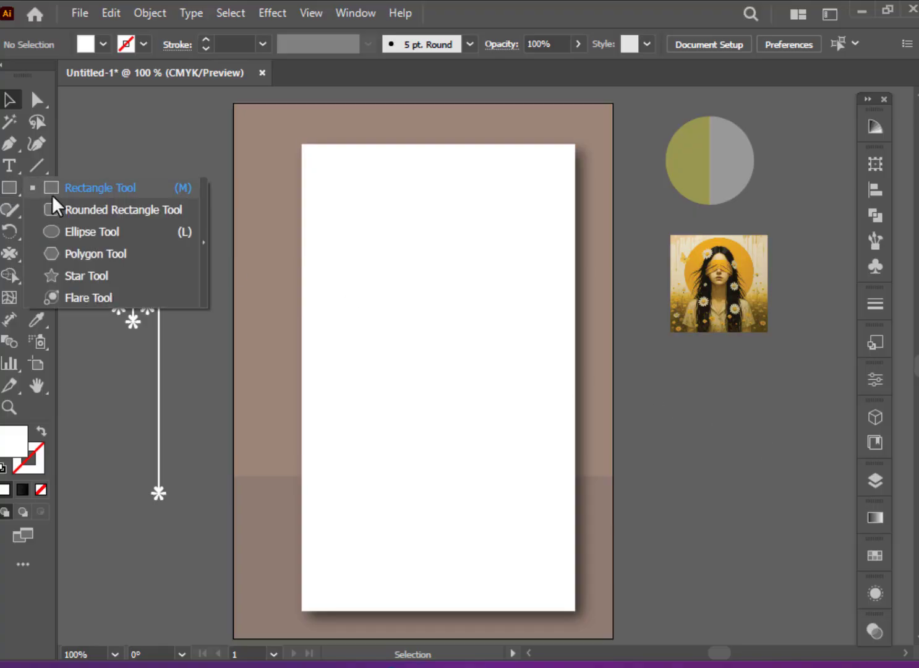
left_click(52, 194)
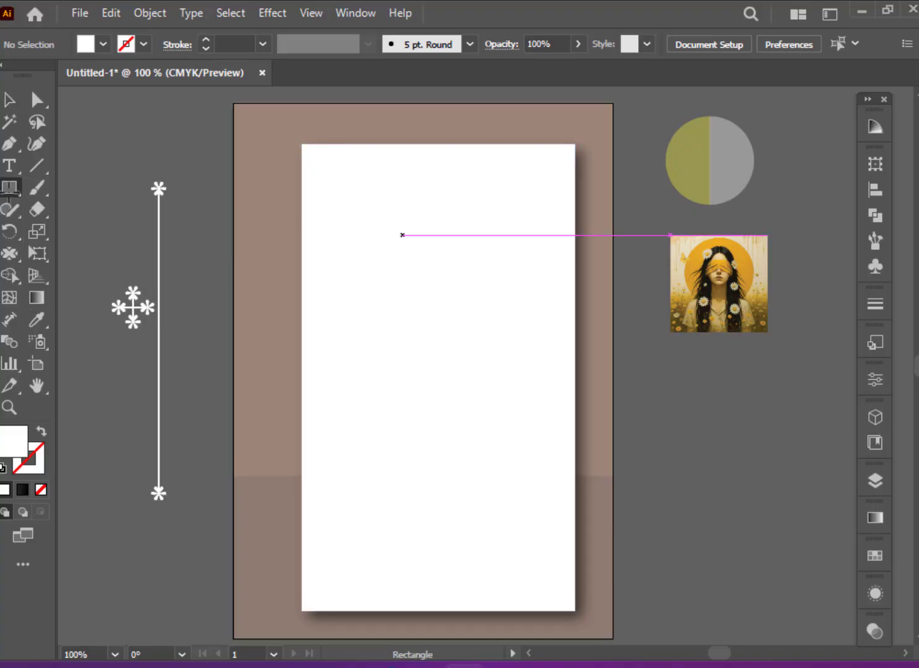
left_click(10, 100)
left_click(387, 304)
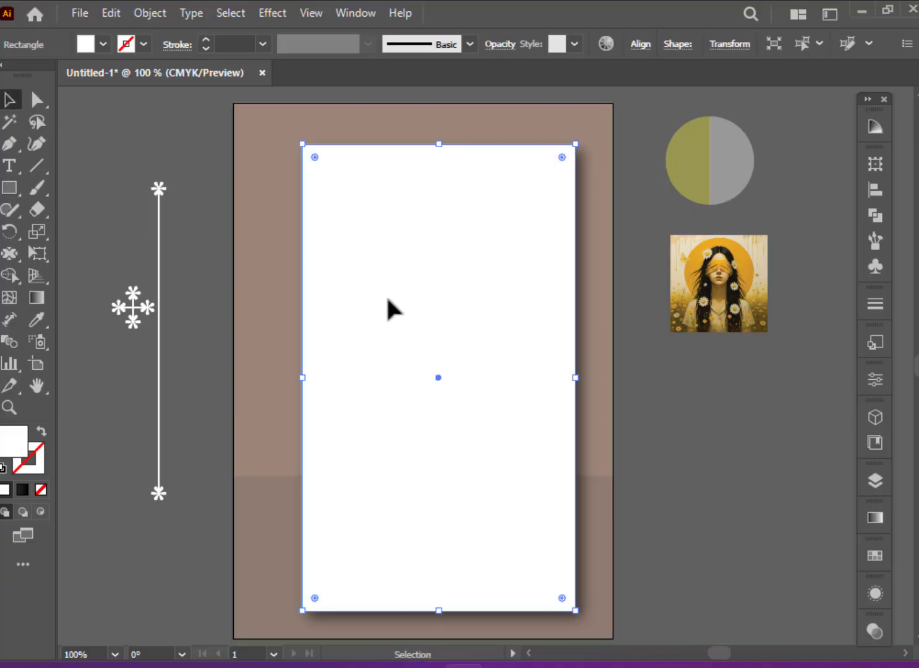
left_click(37, 319)
left_click(256, 237)
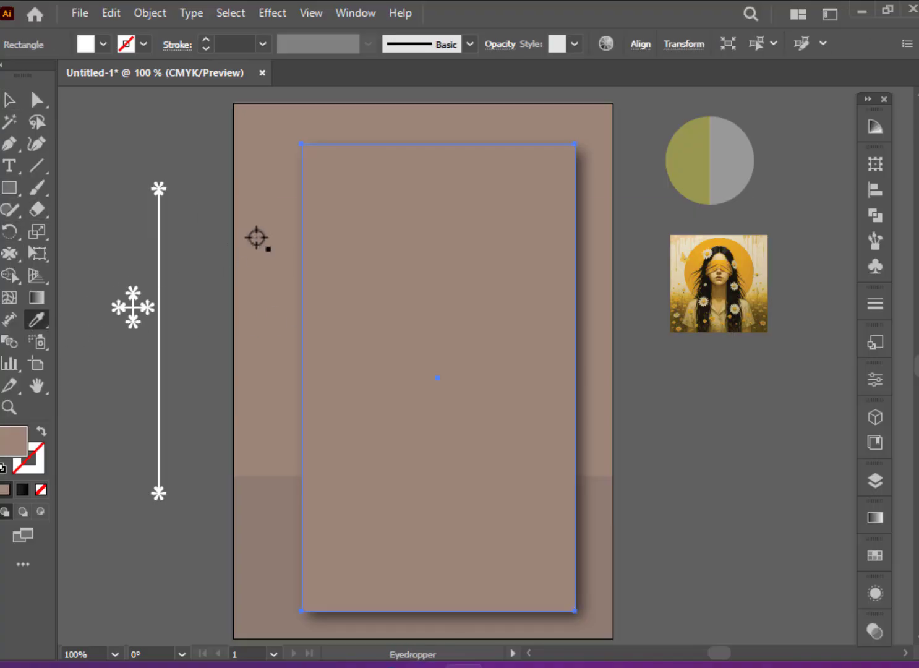
- Darken the rectangle's fill to hex 937769 and hide its selection edges
double_click(14, 441)
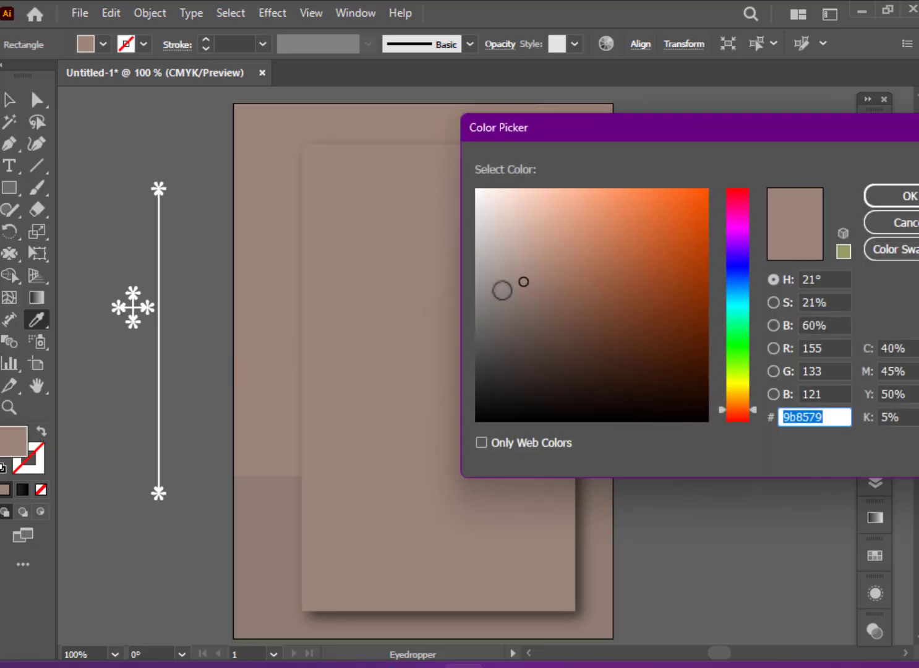
left_click(533, 286)
left_click_drag(534, 286, 542, 287)
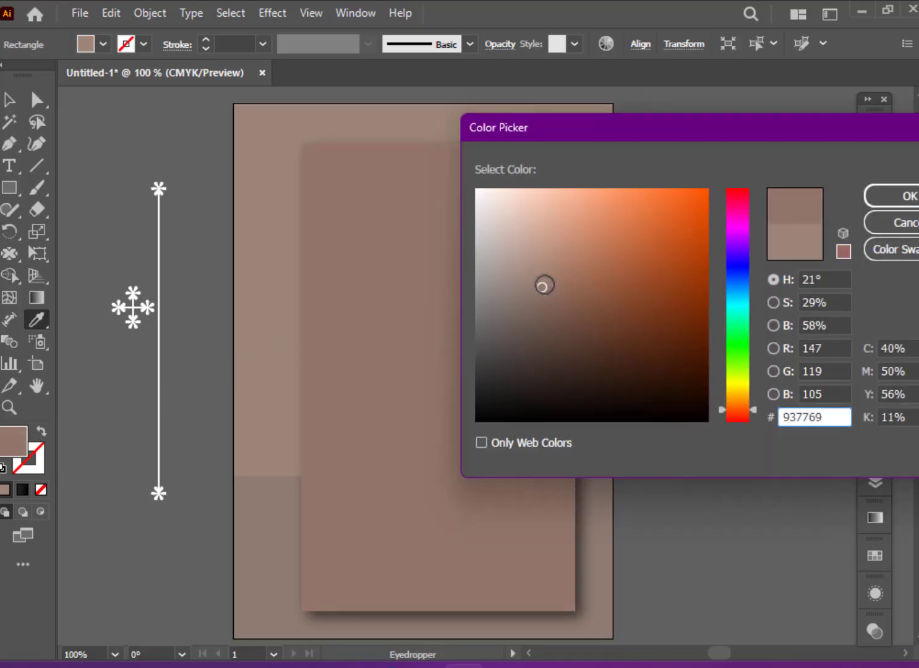
left_click(890, 199)
left_click(9, 99)
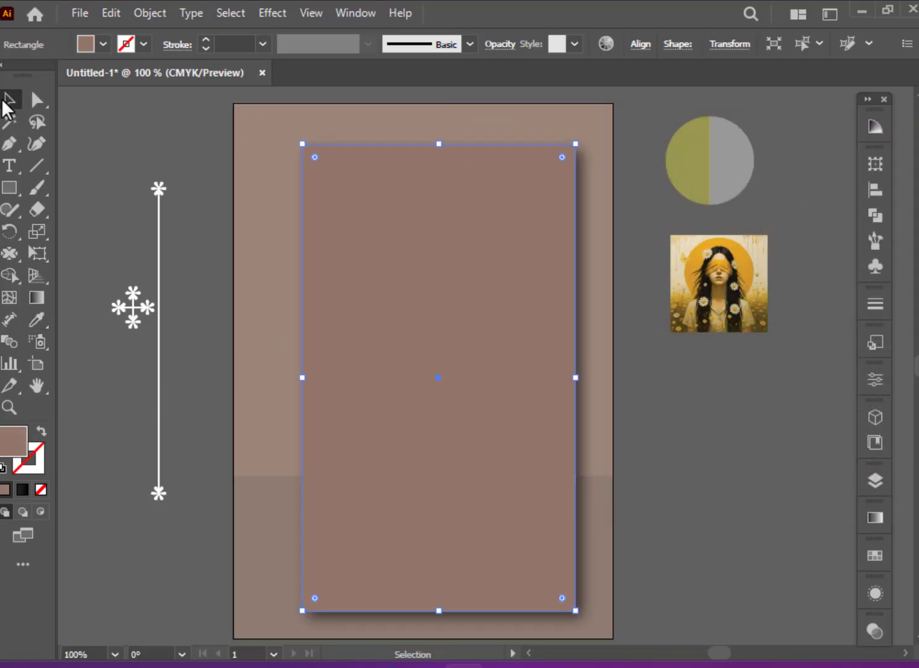
left_click(657, 420)
left_click(479, 367)
key("ctrl+h")
- Draw a narrow rectangle over the brown panel's right side and fill it light grey
left_click(9, 188)
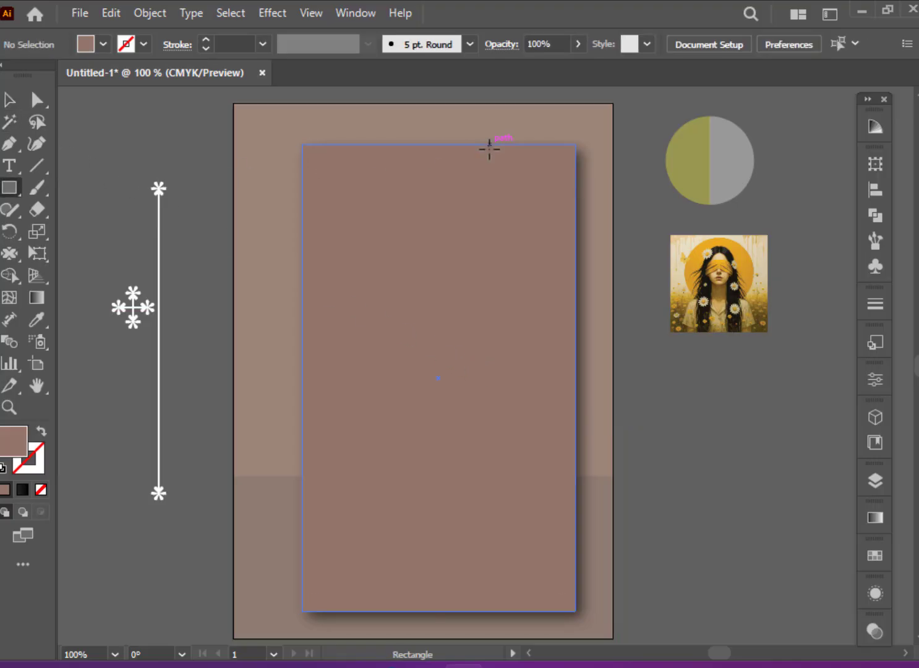
mouse_move(460, 144)
left_mouse_down()
mouse_move(546, 540)
mouse_move(576, 611)
left_mouse_up()
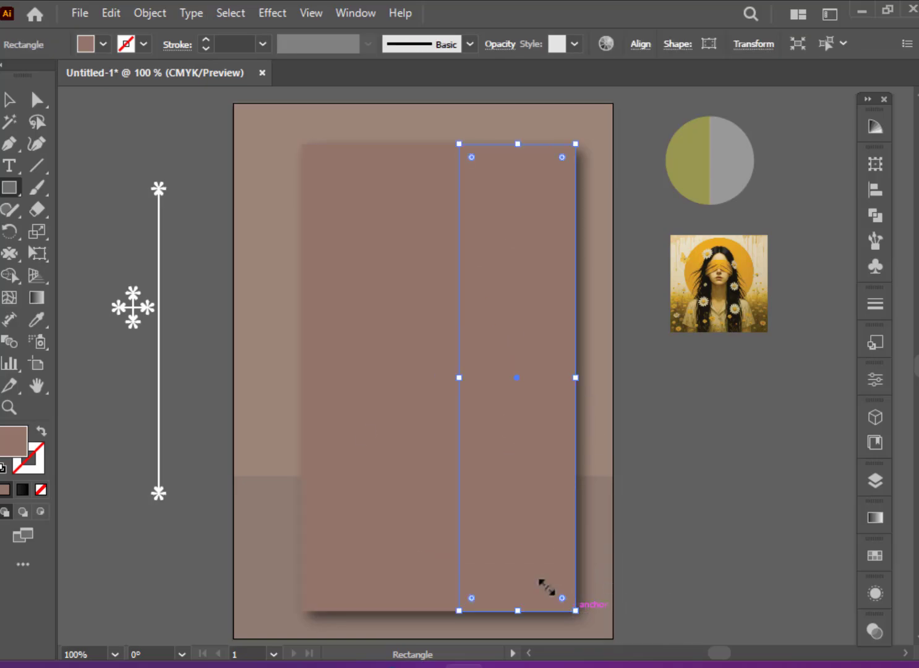
left_click(103, 44)
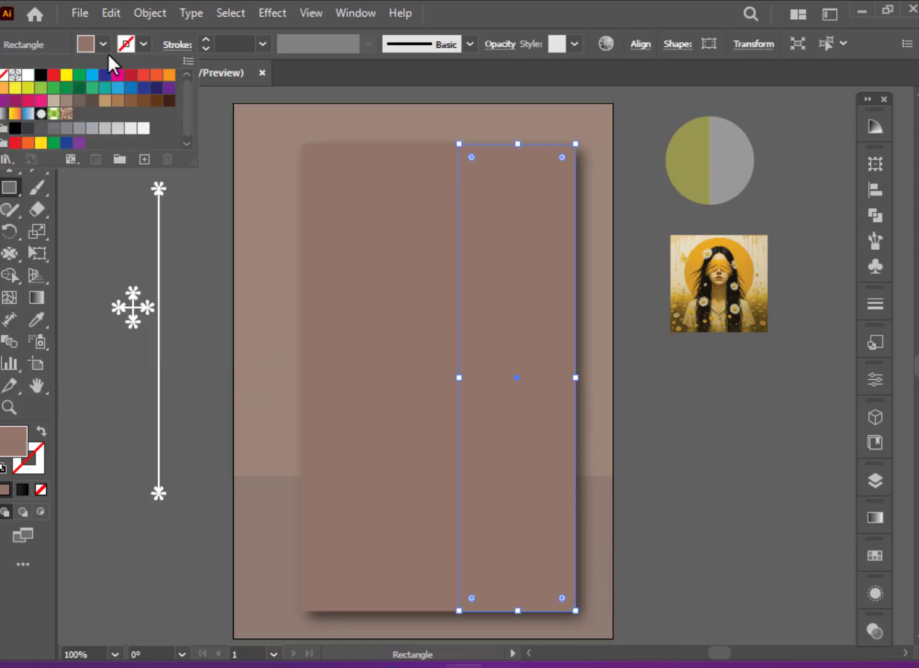
left_click(142, 129)
left_click(103, 44)
key("v")
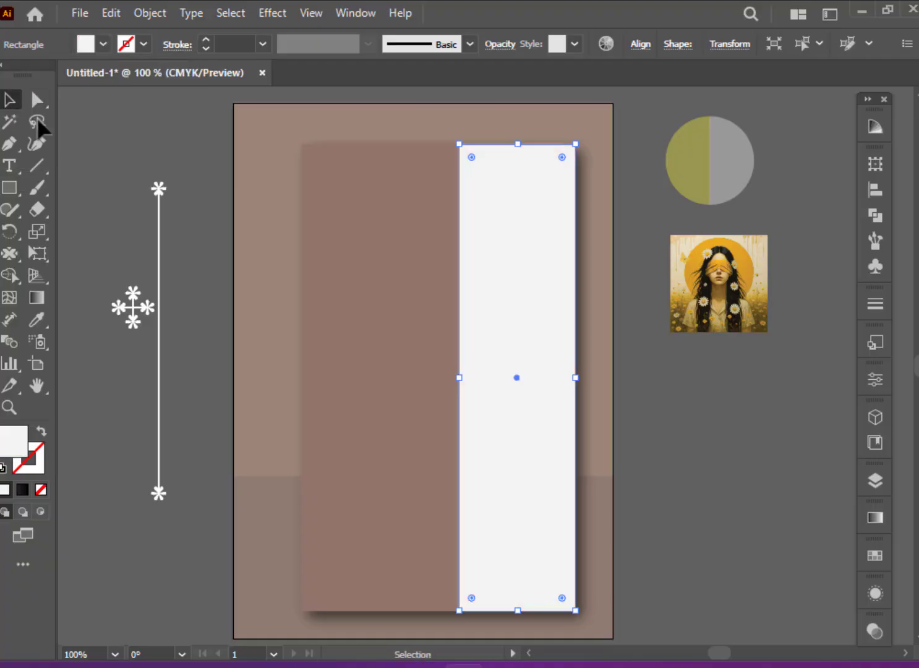
left_click(95, 150)
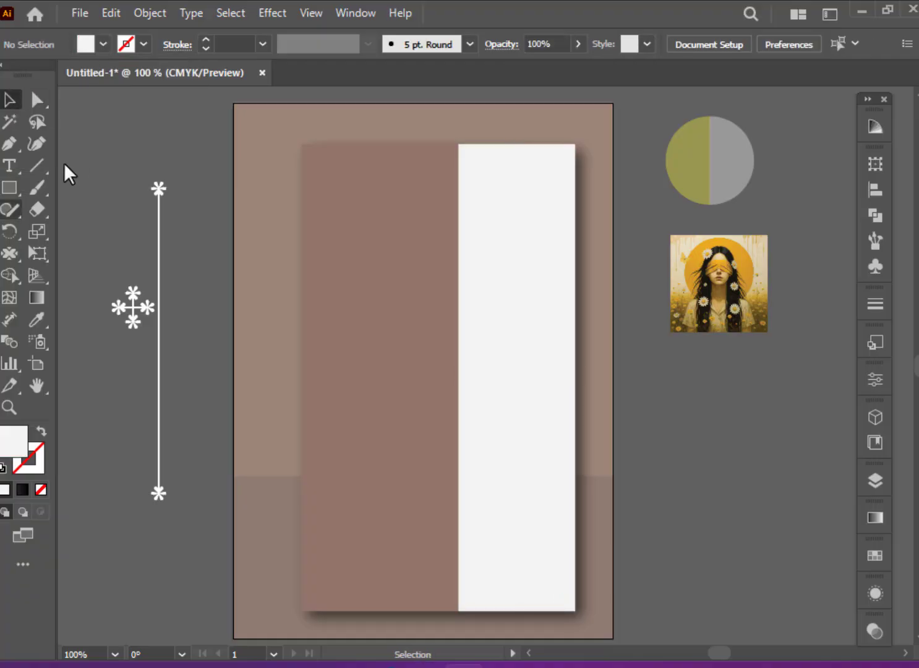
left_click_drag(9, 187, 63, 235)
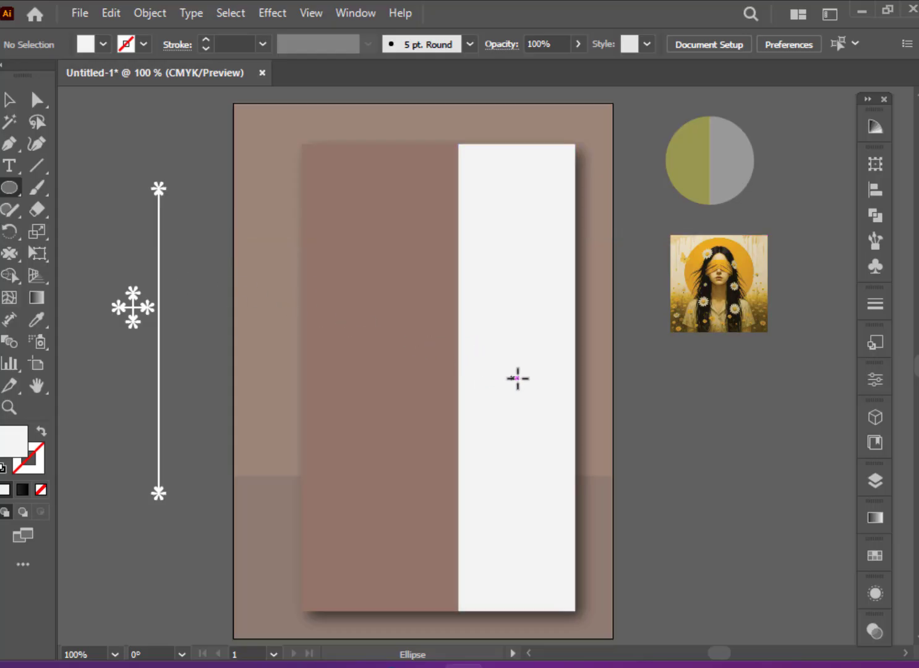
- Draw a circle, turn it into an unfilled outline, and move it to the brown panel's top left
left_click_drag(518, 378, 575, 436)
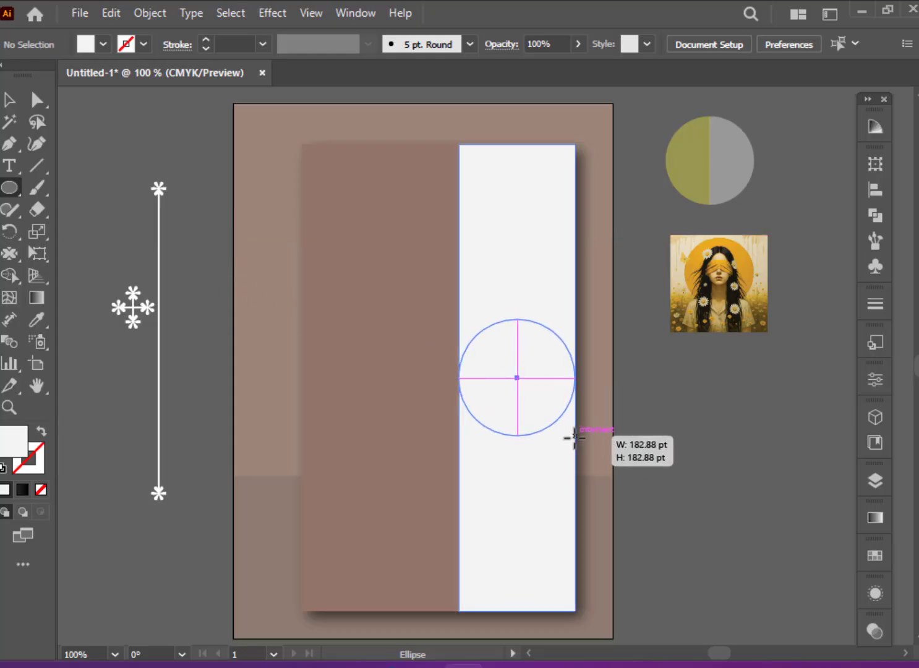
key("v")
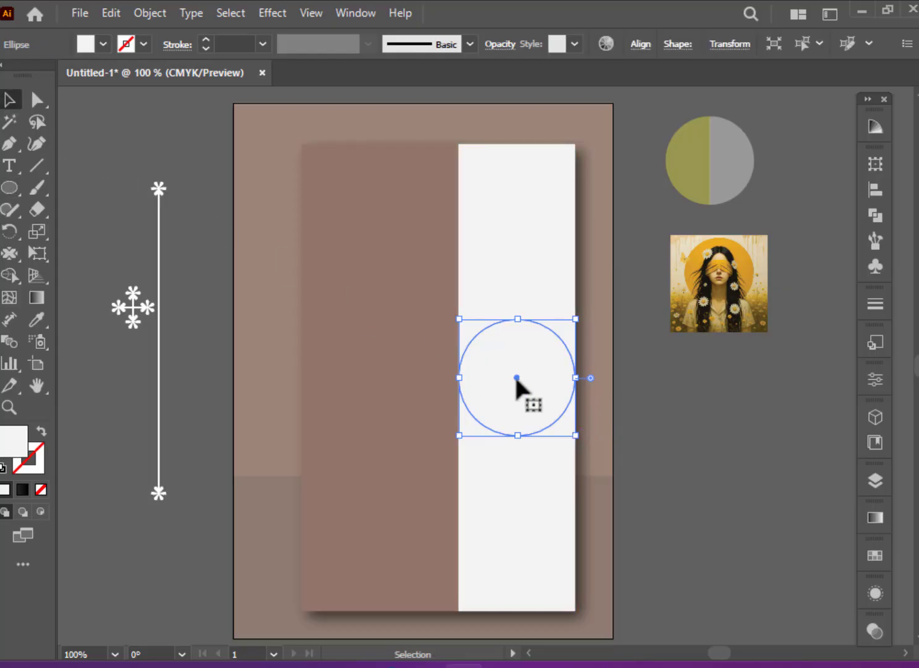
mouse_move(516, 379)
left_mouse_down()
mouse_move(396, 233)
mouse_move(403, 199)
left_mouse_up()
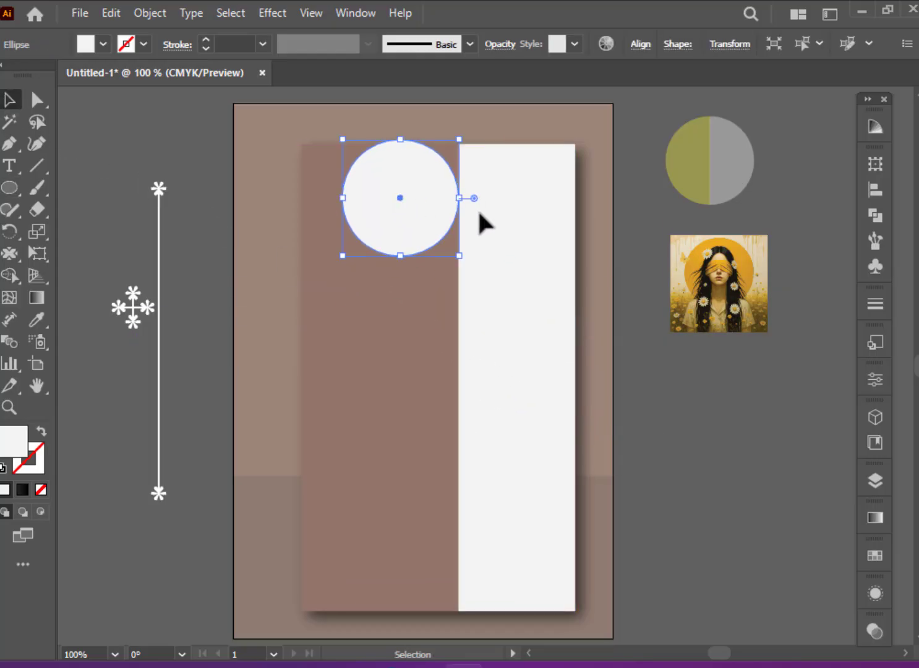
left_click(514, 220, "shift")
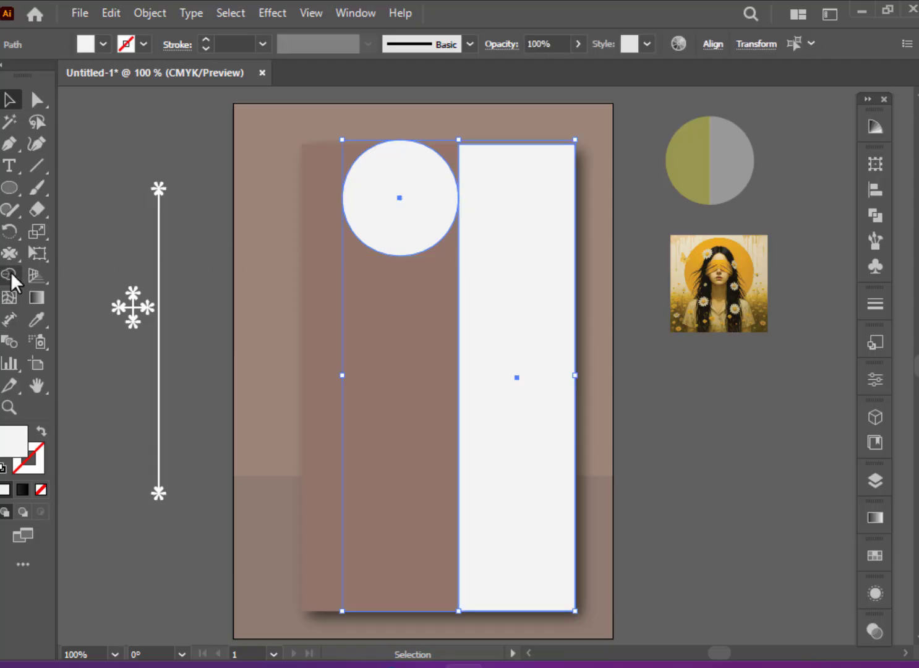
key("ctrl+z")
key("shift+x")
left_click_drag(402, 218, 391, 212)
left_click(785, 442)
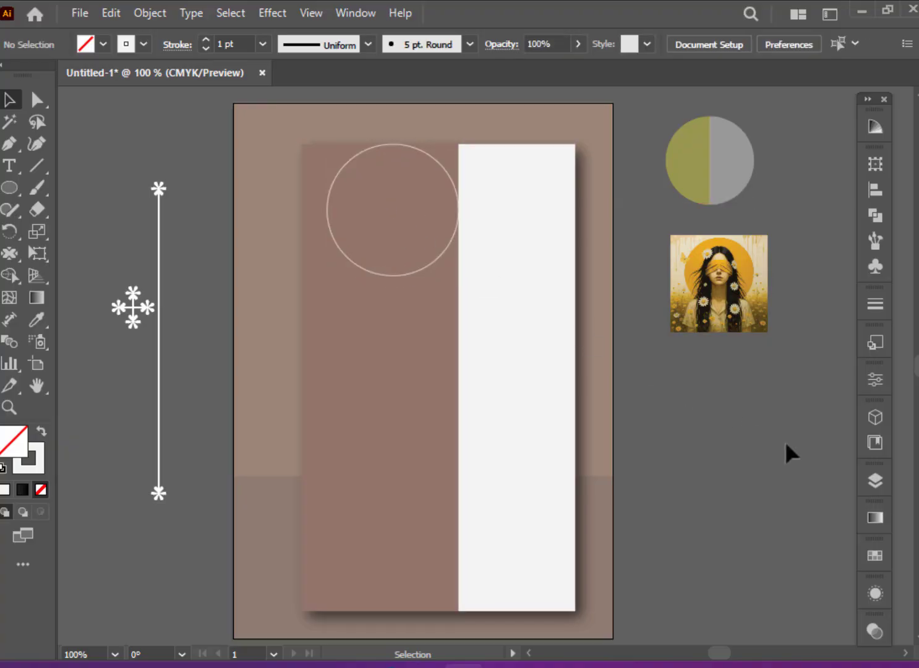
- Zoom in to check the circle against the white strip, then return to 100%
key("ctrl+plus")
left_click_drag(551, 399, 555, 476)
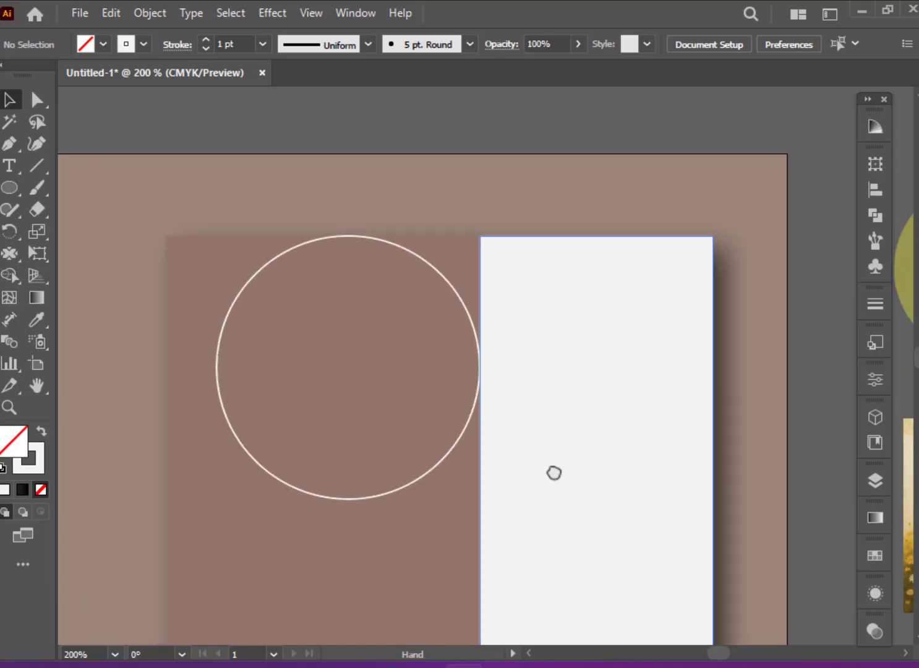
key("ctrl+a")
key("ctrl+1")
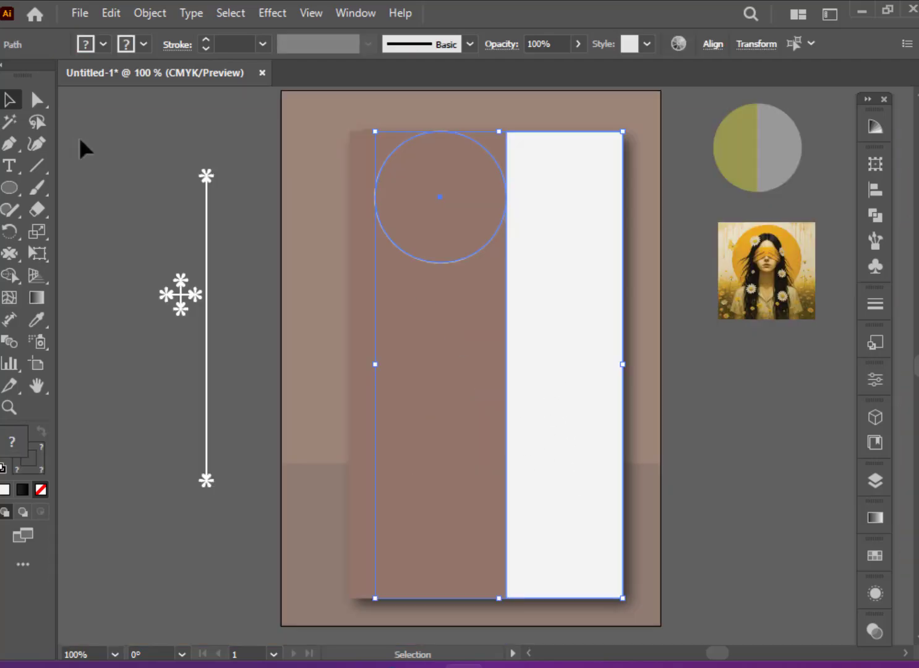
- Draw a straight Pen line from the circle's top to the white panel's top-right corner
left_click(80, 141)
left_click(9, 144)
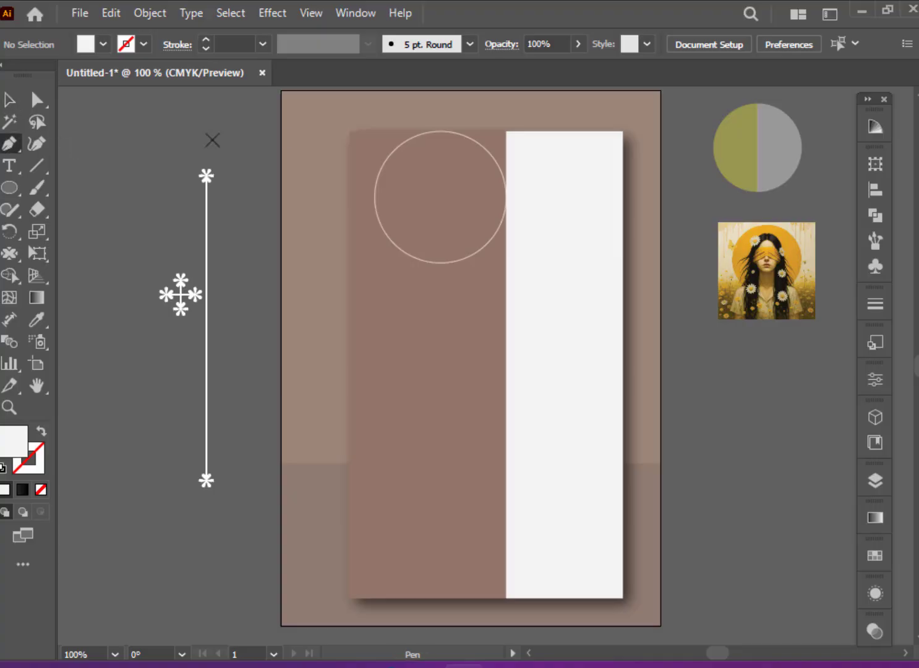
left_click(440, 131)
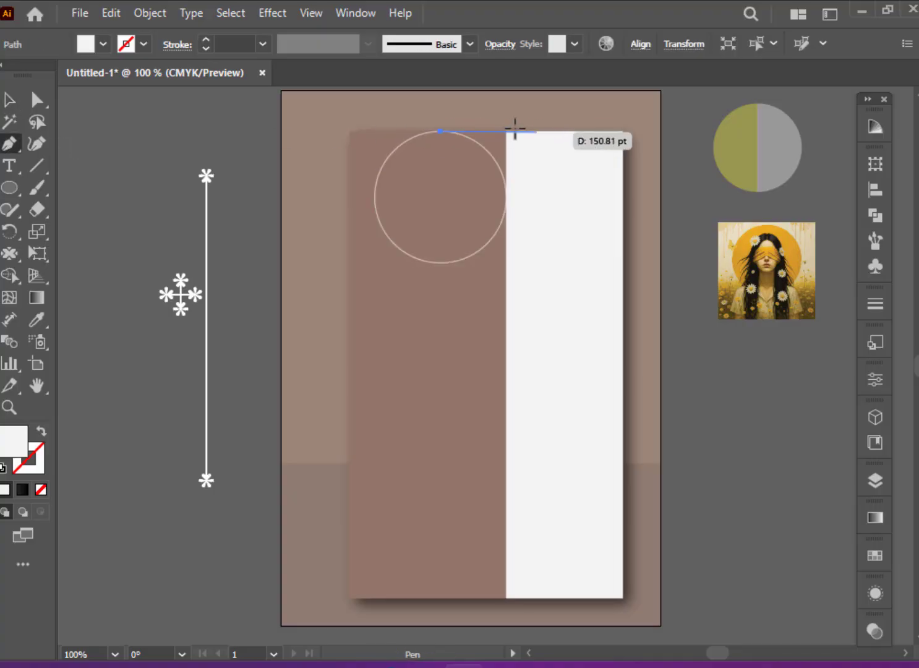
left_click(623, 132)
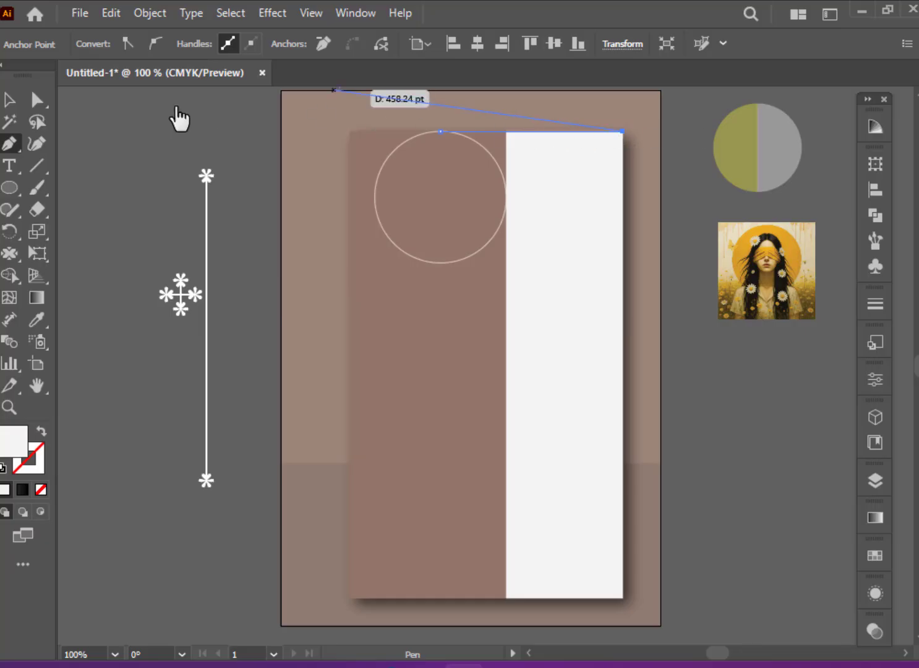
left_click(10, 99)
- Select the line, circle and white panel, and Shape Builder-merge the top corner into the panel
left_click(401, 140, "shift")
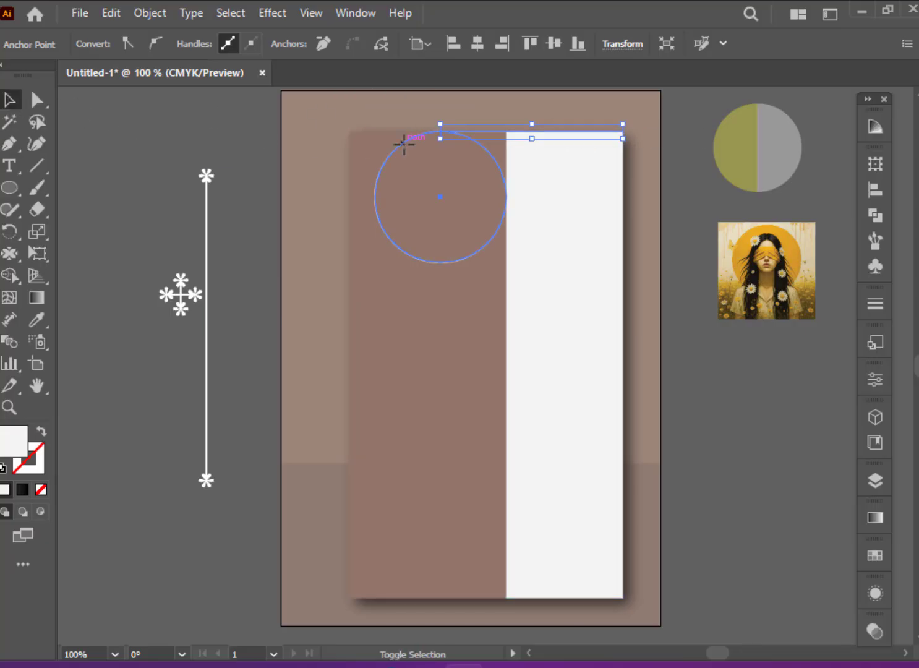
left_click(539, 220, "shift")
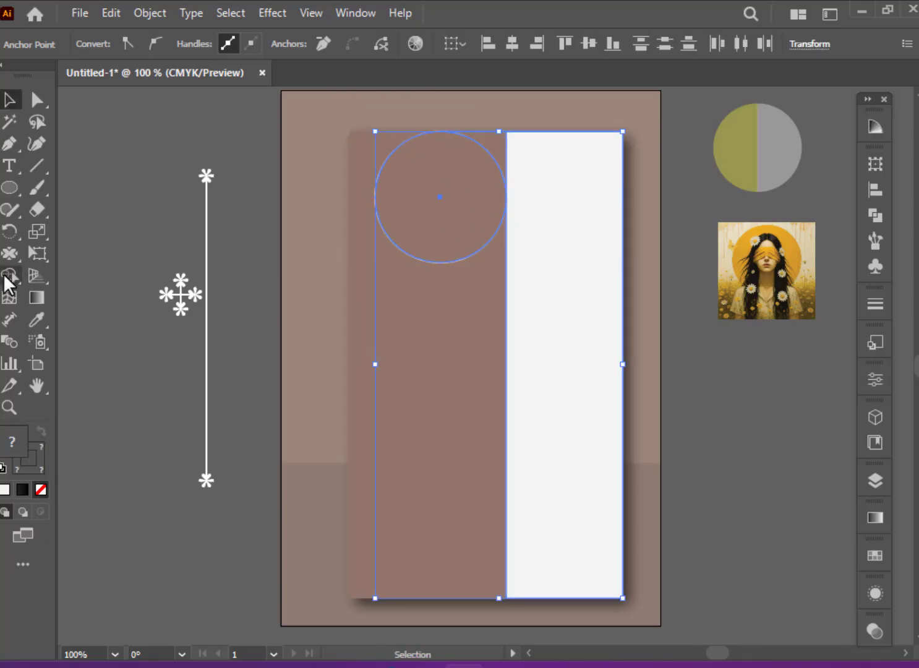
left_click(9, 275)
left_click_drag(524, 183, 500, 155)
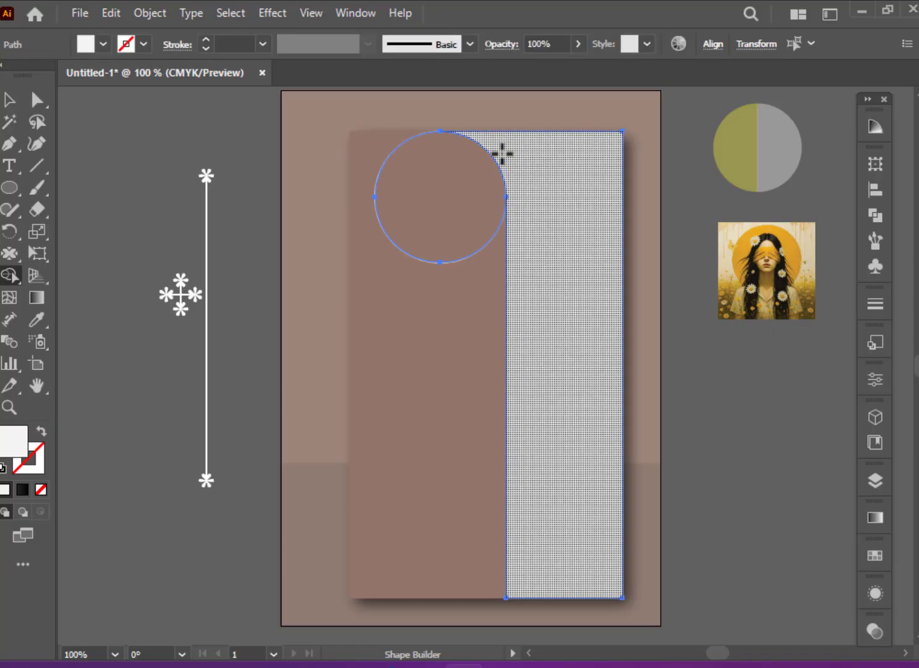
left_click(9, 99)
- Check the curved white panel by selecting it, then zoom out to see the whole poster
left_click(111, 157)
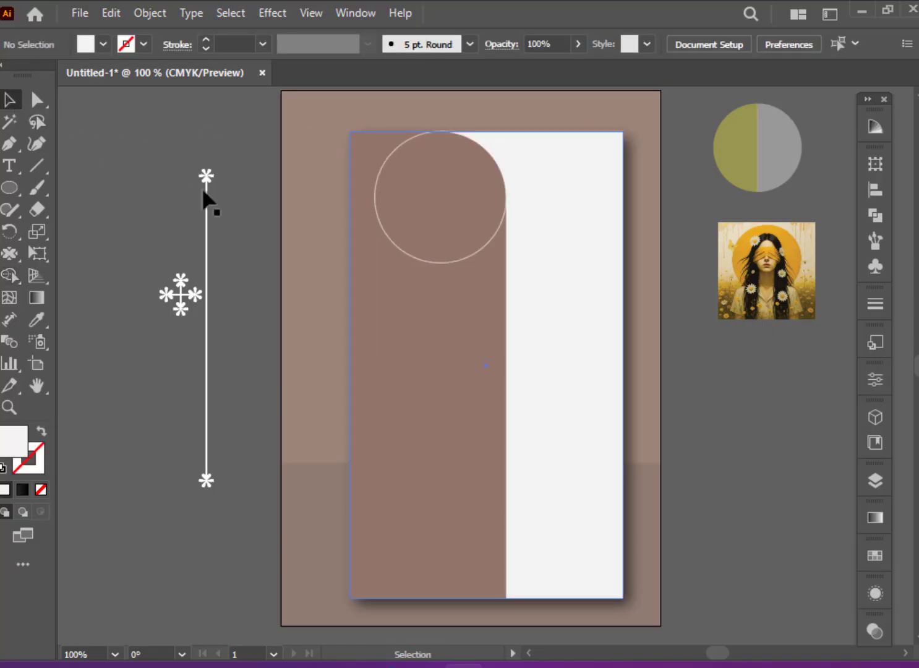
left_click(407, 255)
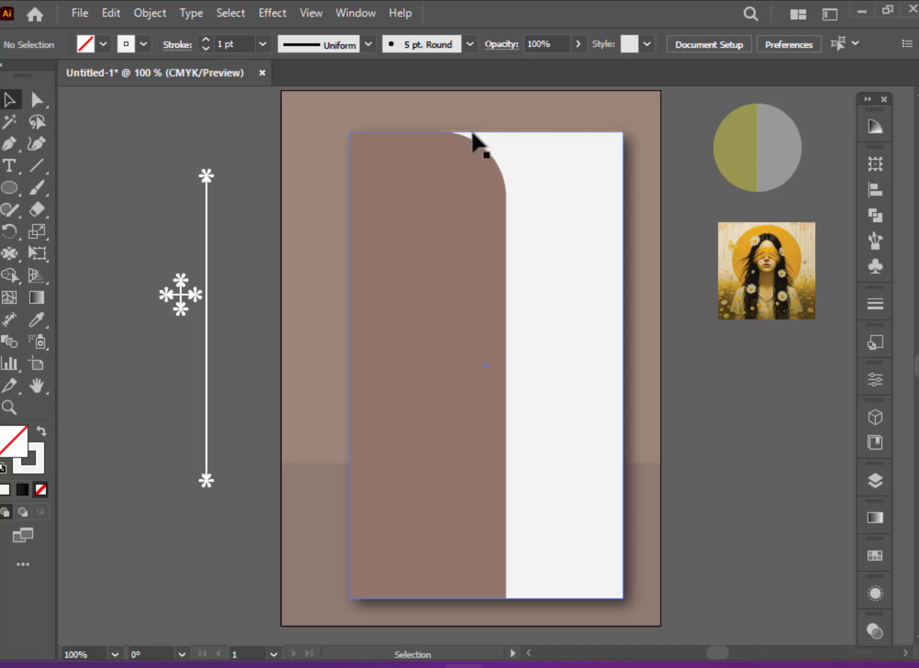
left_click(472, 132)
left_click(703, 399)
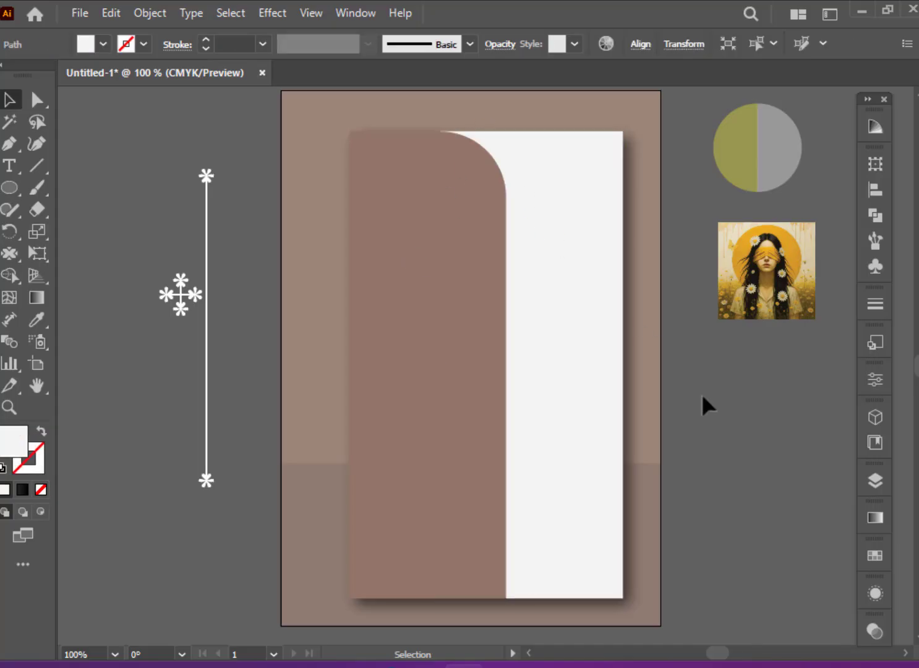
left_click(637, 415)
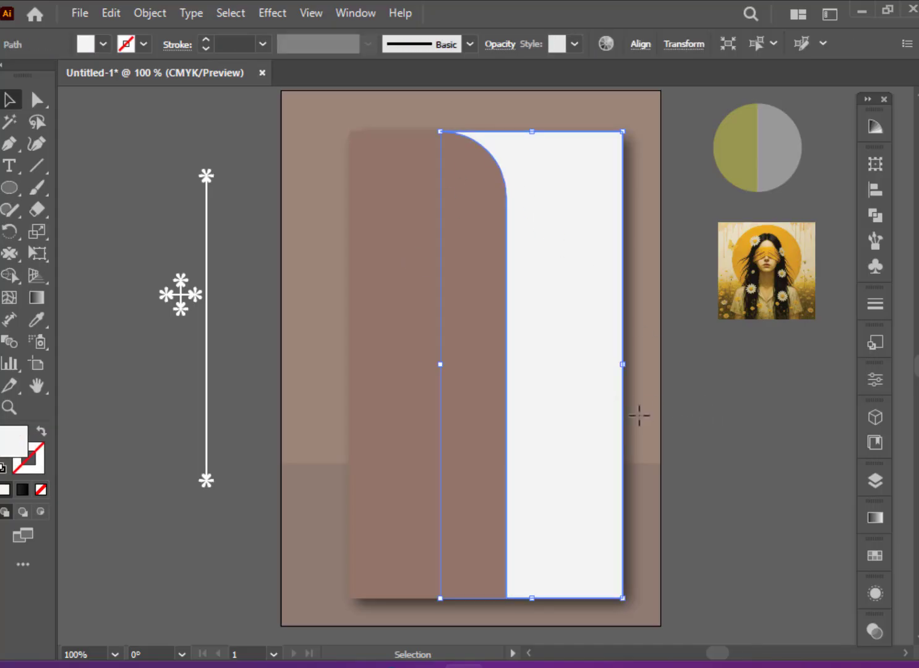
scroll(690, 453, "down", 1)
scroll(690, 447, "down", 1)
key("ctrl+minus")
- Move the blindfolded-girl illustration over the poster and enlarge it
left_click(672, 348)
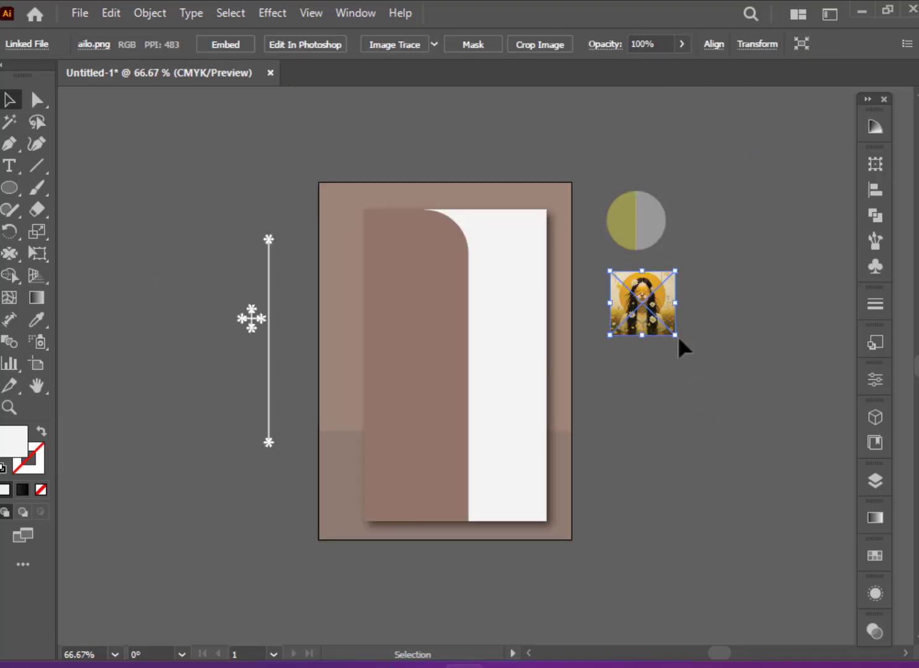
mouse_move(678, 336)
left_mouse_down()
mouse_move(605, 346)
mouse_move(737, 454)
left_mouse_up()
left_click_drag(653, 396, 704, 396)
left_click(493, 386)
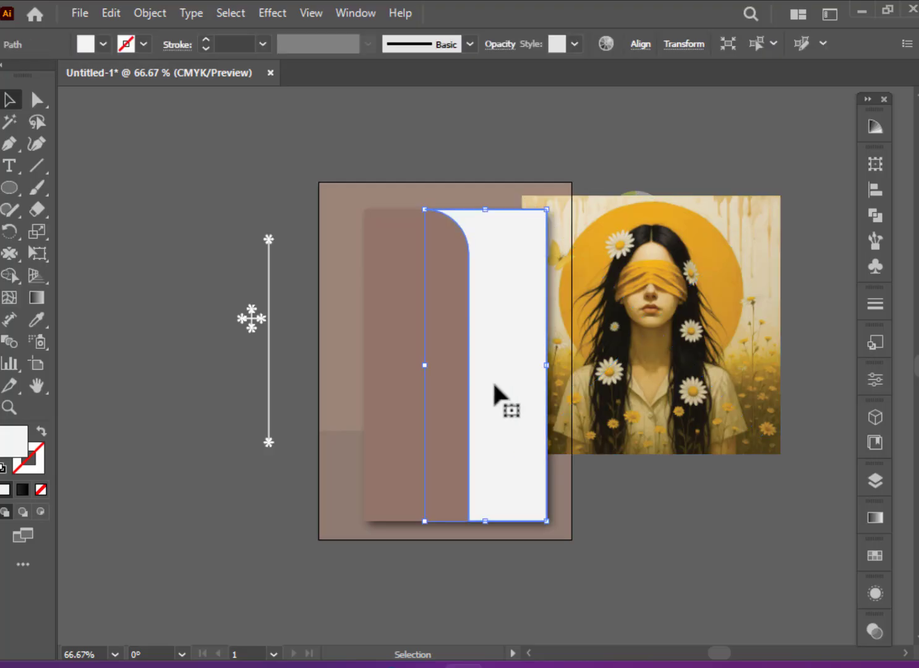
left_click_drag(649, 347, 582, 351)
- Send the brown panel backward, then enlarge and reposition the illustration to cover the page
right_click(414, 329)
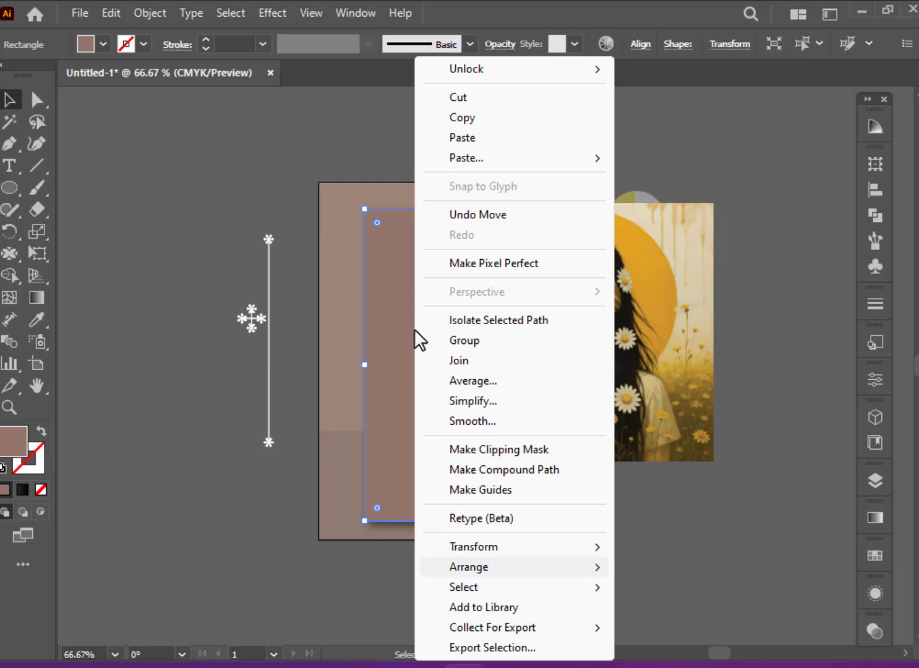
left_click(684, 609)
left_click(690, 527)
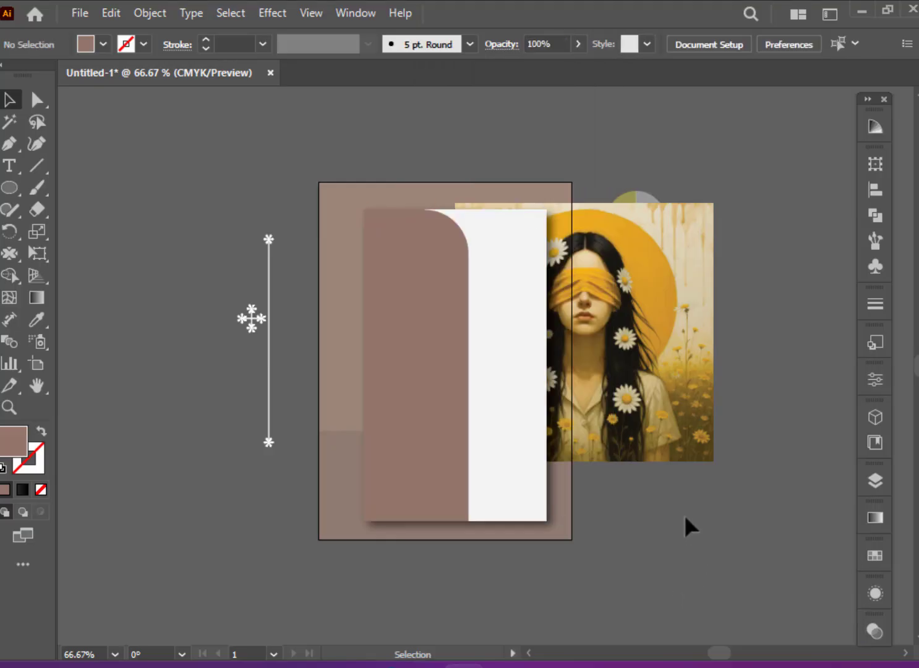
left_click_drag(651, 433, 599, 436)
left_click_drag(538, 469, 551, 526)
left_click_drag(626, 494, 586, 498)
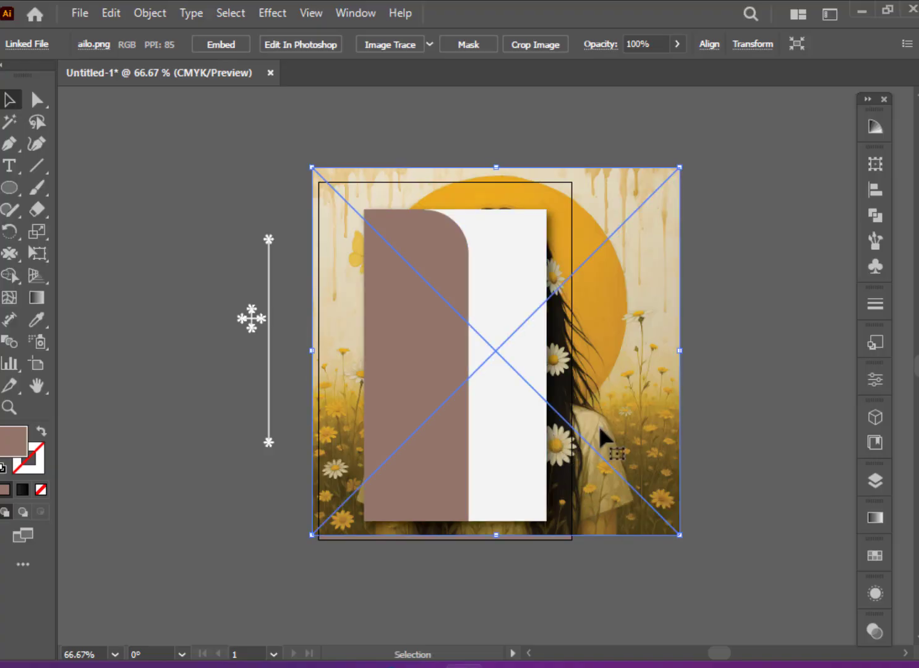
- Nudge the illustration left and clip it to the curved white panel with Make Clipping Mask
left_click_drag(603, 430, 592, 431)
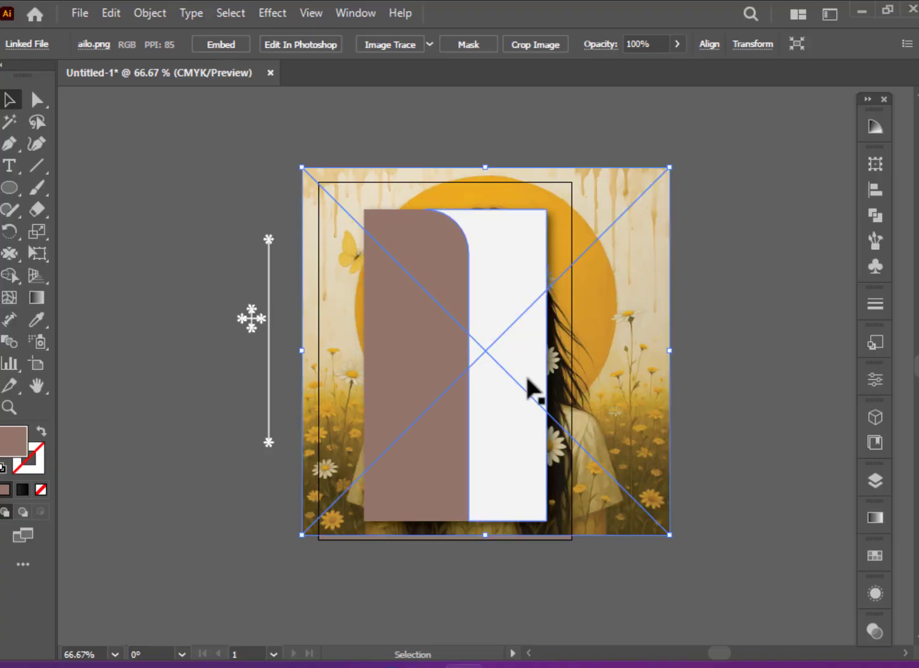
left_click(628, 384, "shift")
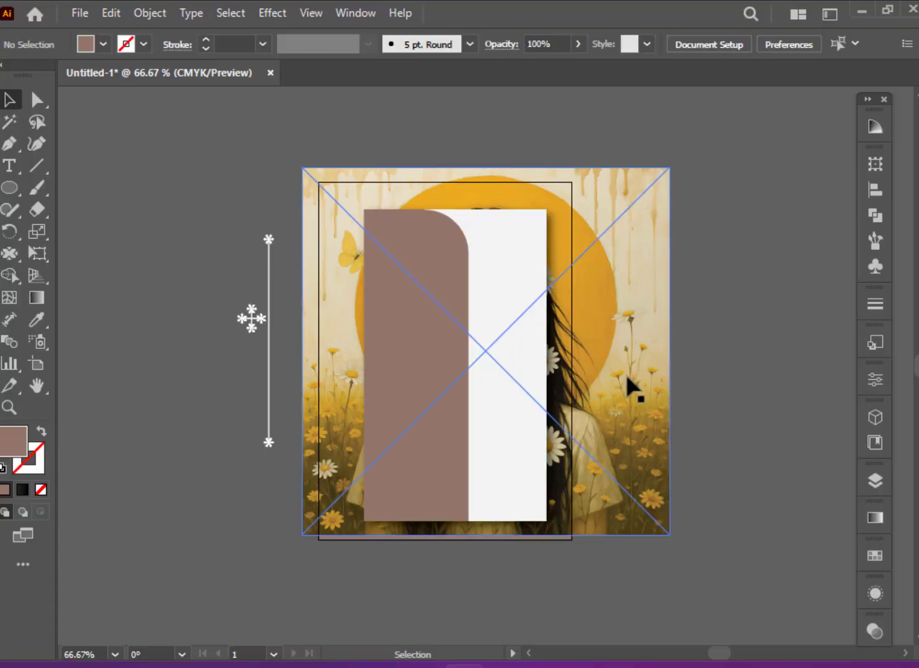
left_click(526, 373, "shift")
right_click(526, 373)
left_click(589, 520)
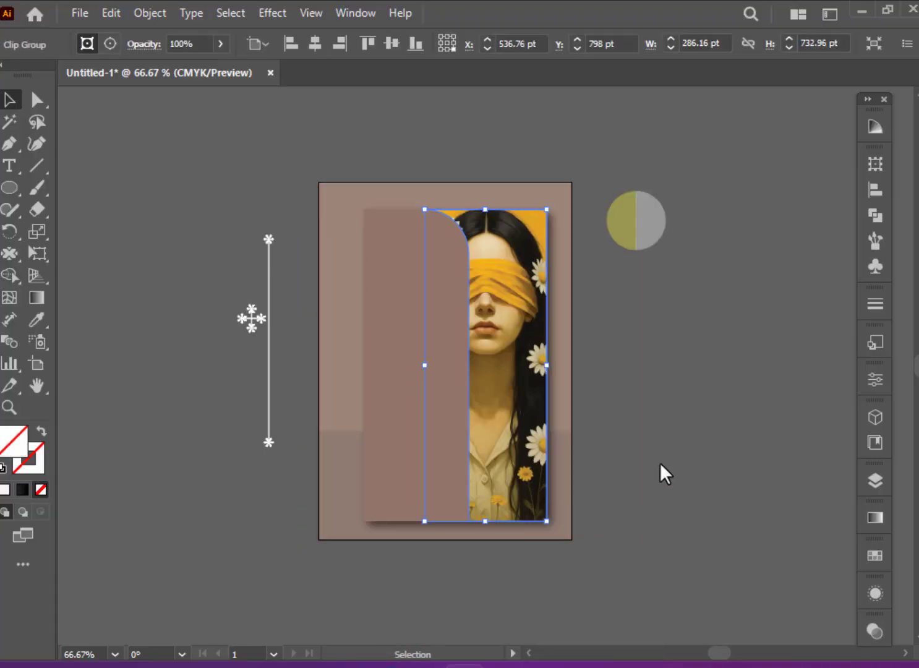
- Select and deselect the clipped group and its inner image to inspect the clip
left_click(672, 464)
left_click(503, 362)
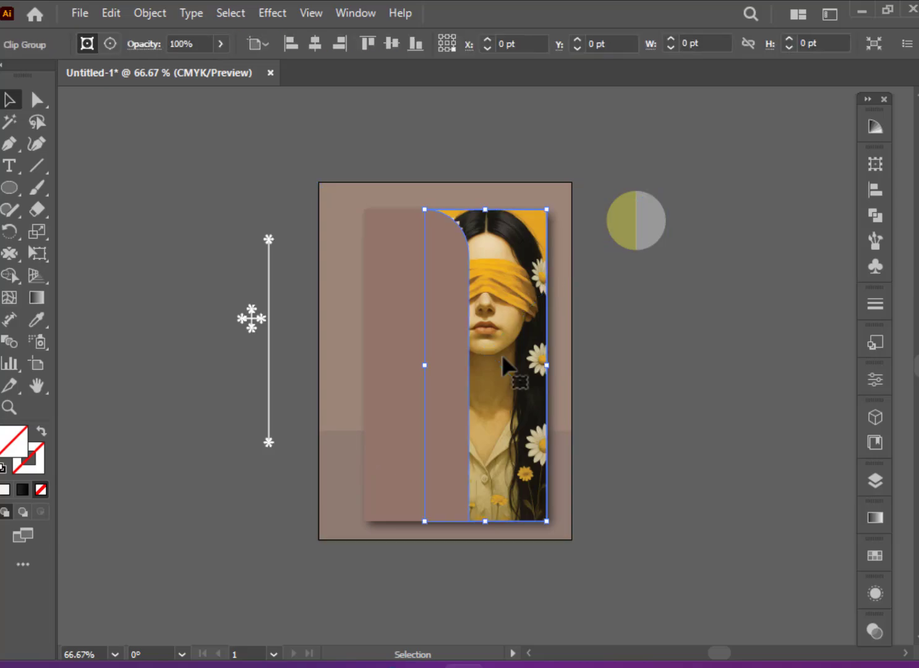
left_click(663, 431)
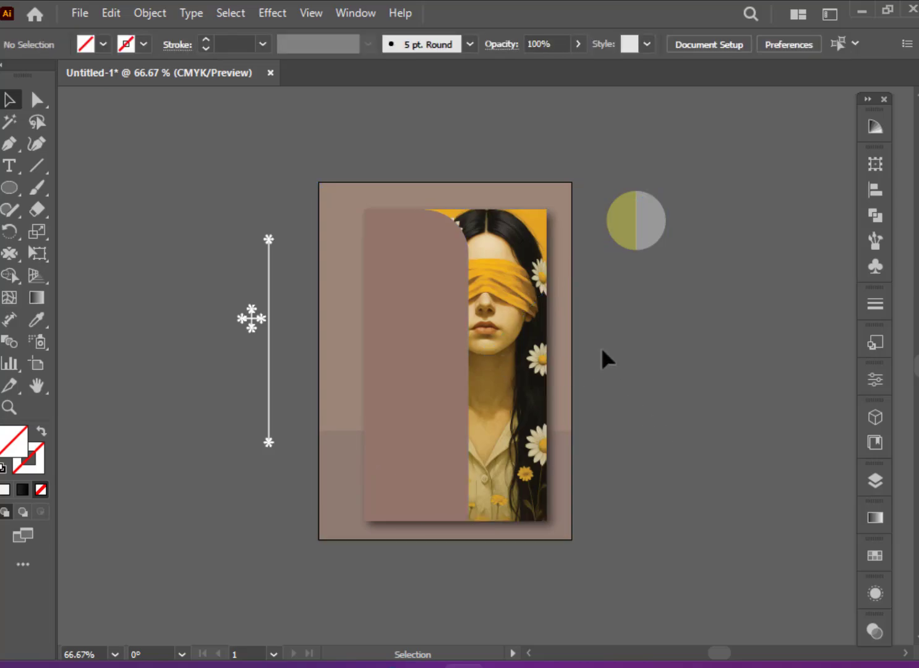
left_click(516, 334)
left_click(627, 439)
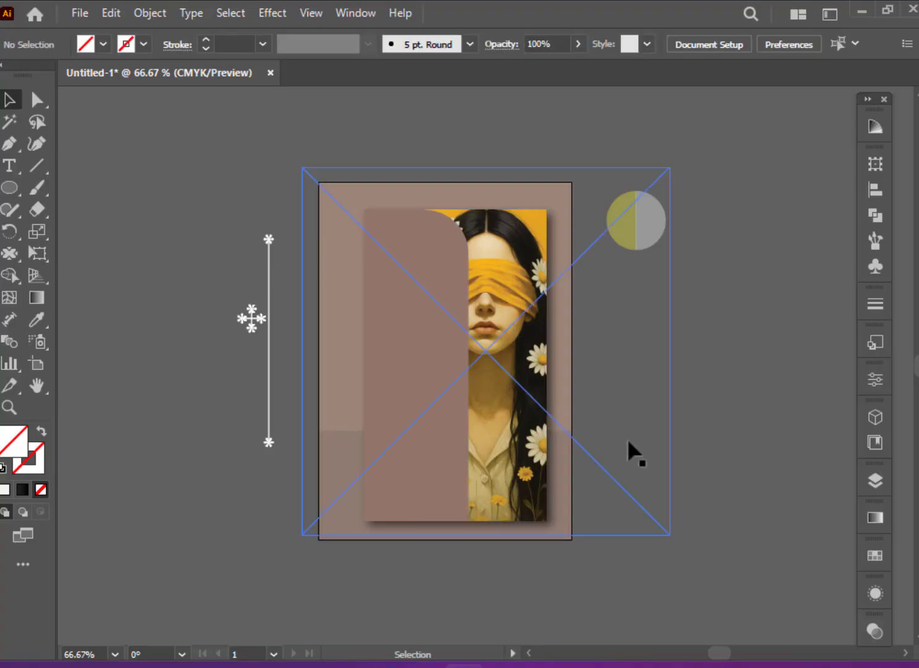
left_click(488, 350)
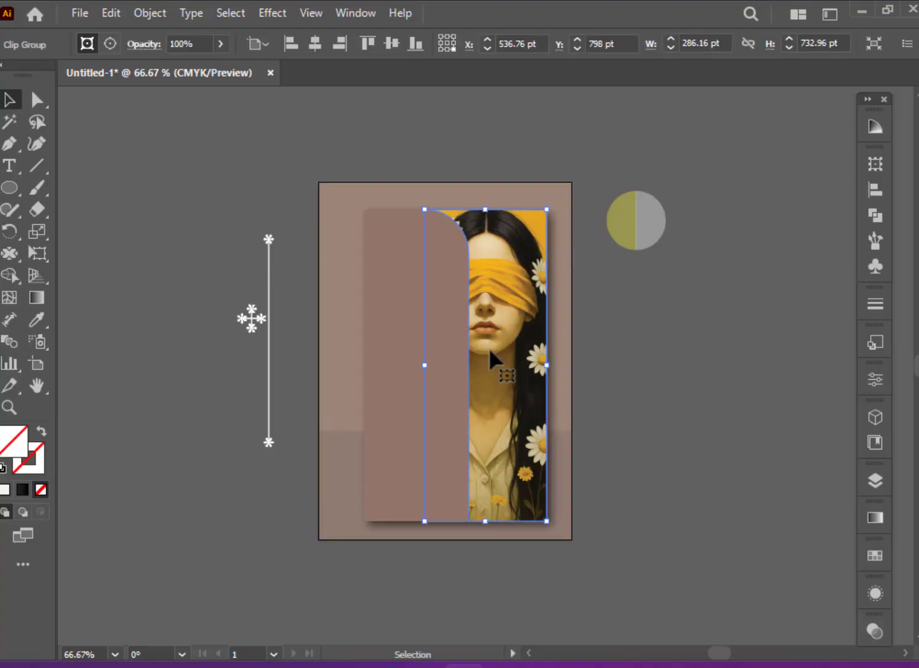
left_click(494, 345, "ctrl")
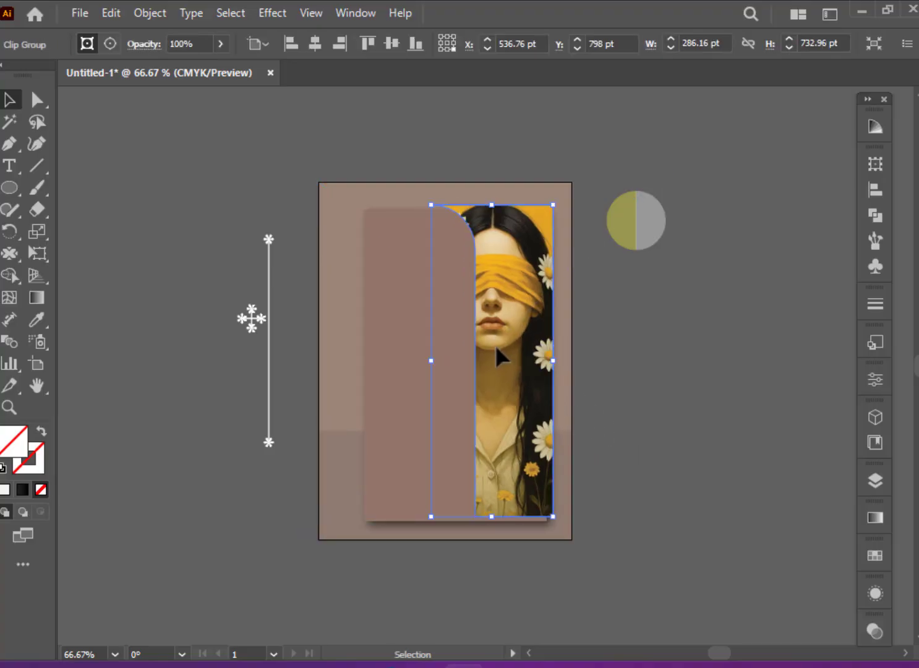
left_click(603, 380)
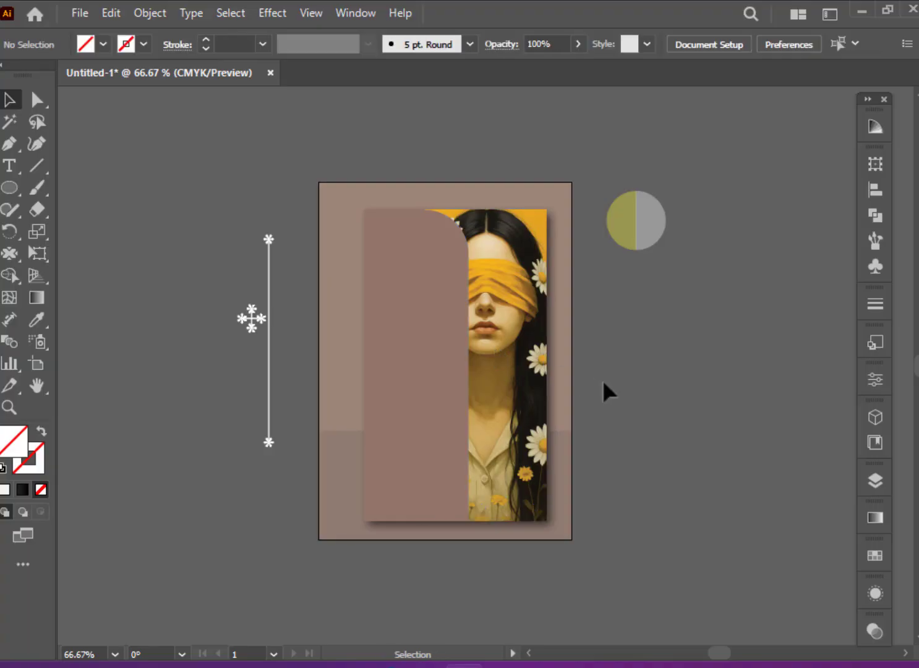
- Release the clipping mask, shift the illustration slightly right, and clip it to the white panel again
left_click(564, 438)
key("ctrl+alt+7")
left_click(675, 468)
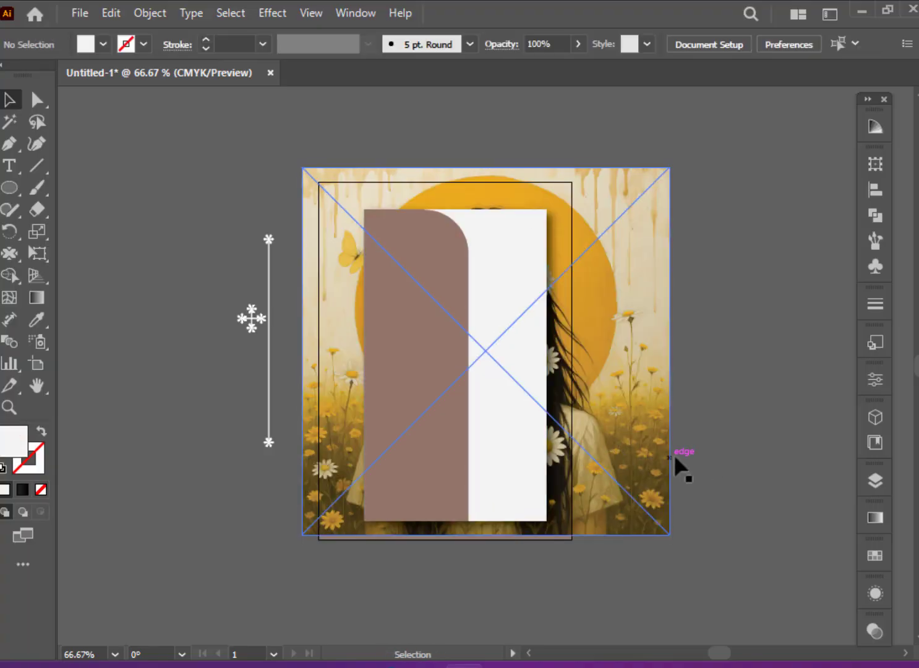
left_click_drag(657, 455, 664, 455)
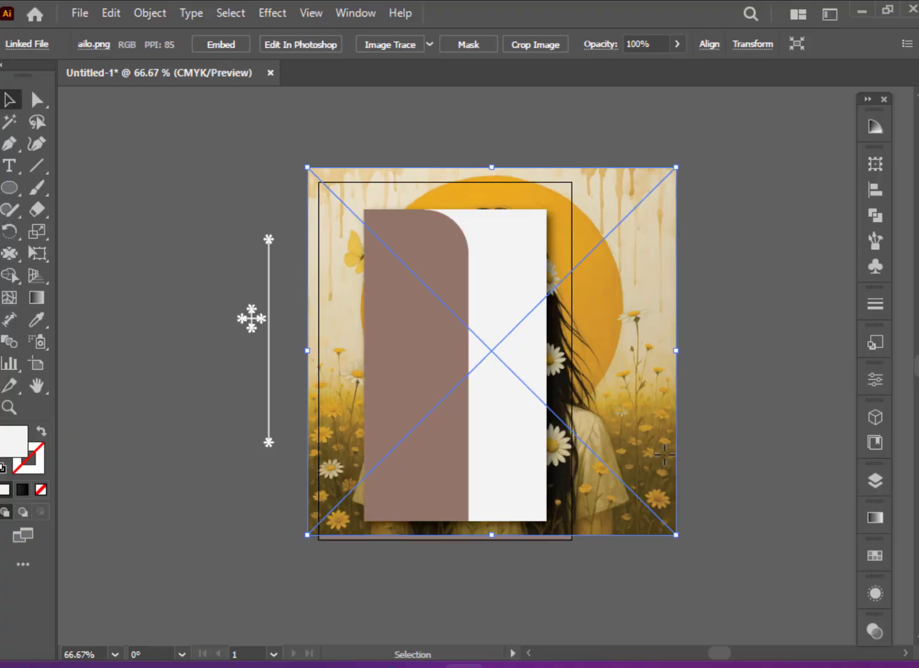
left_click(529, 374, "shift")
right_click(528, 372)
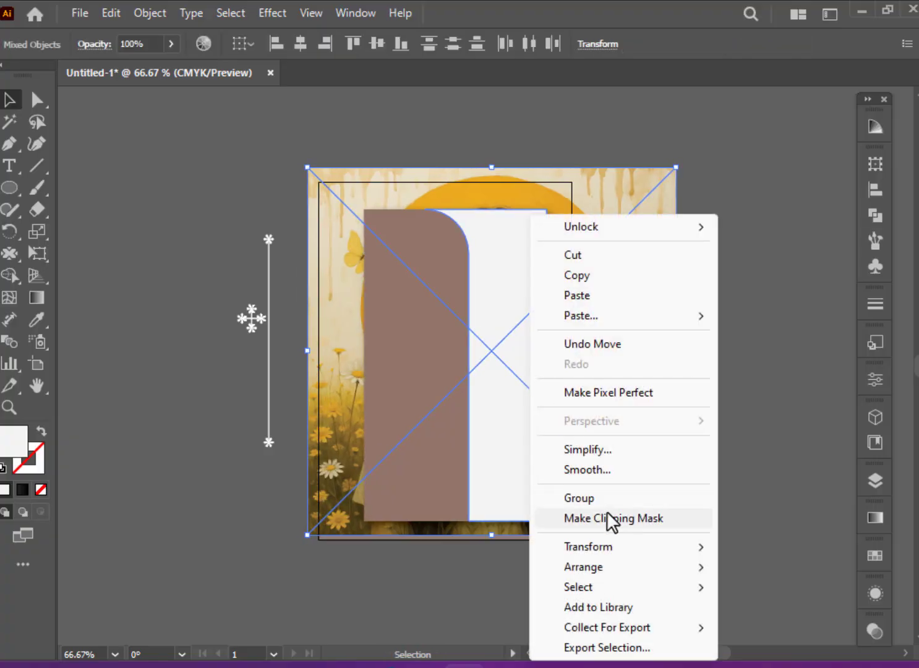
left_click(608, 517)
left_click(668, 484)
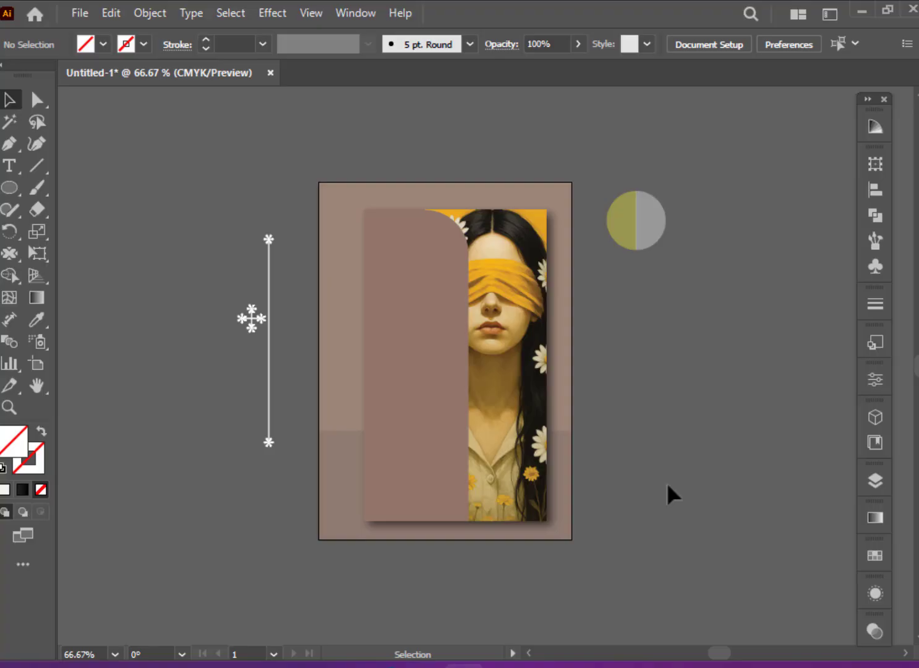
- Bring the tan circle to front and Alt-drag three copies into a column along the panel–illustration seam
left_click(636, 226)
left_click_drag(637, 227, 615, 237)
right_click(615, 237)
mouse_move(675, 546)
mouse_move(670, 567)
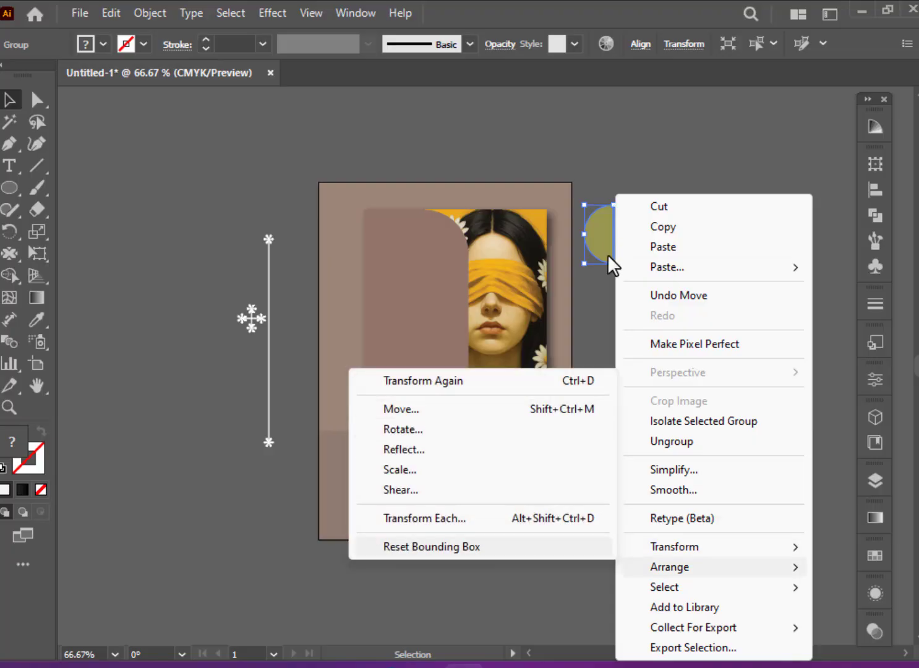
left_click(483, 563)
mouse_move(615, 257)
left_mouse_down()
mouse_move(498, 302)
mouse_move(466, 357)
mouse_move(464, 493)
left_mouse_up()
left_click(589, 464)
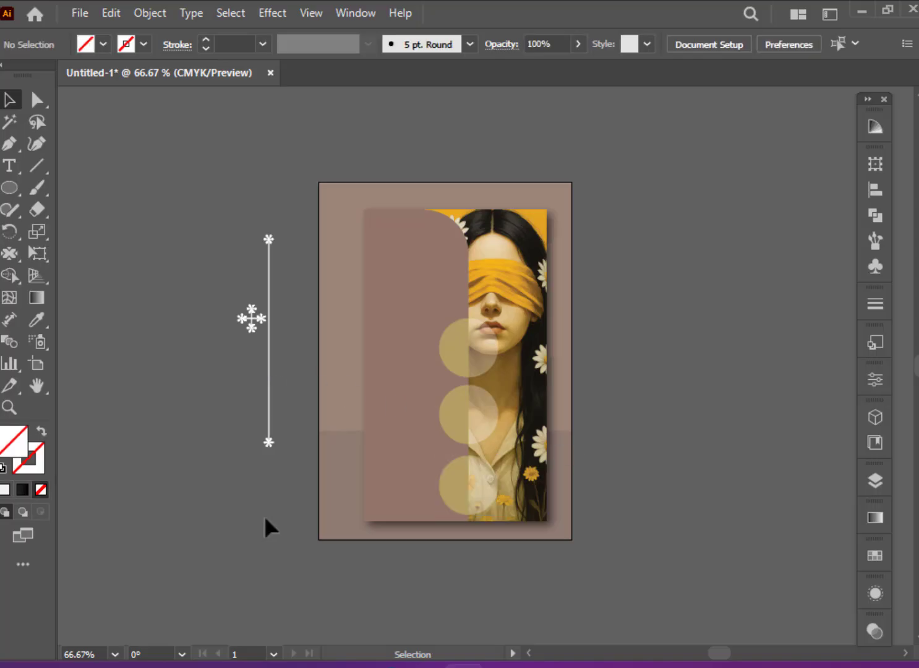
- Bring the asterisk-tipped vertical line to front and place it along the brown panel's left edge
key("ctrl+1")
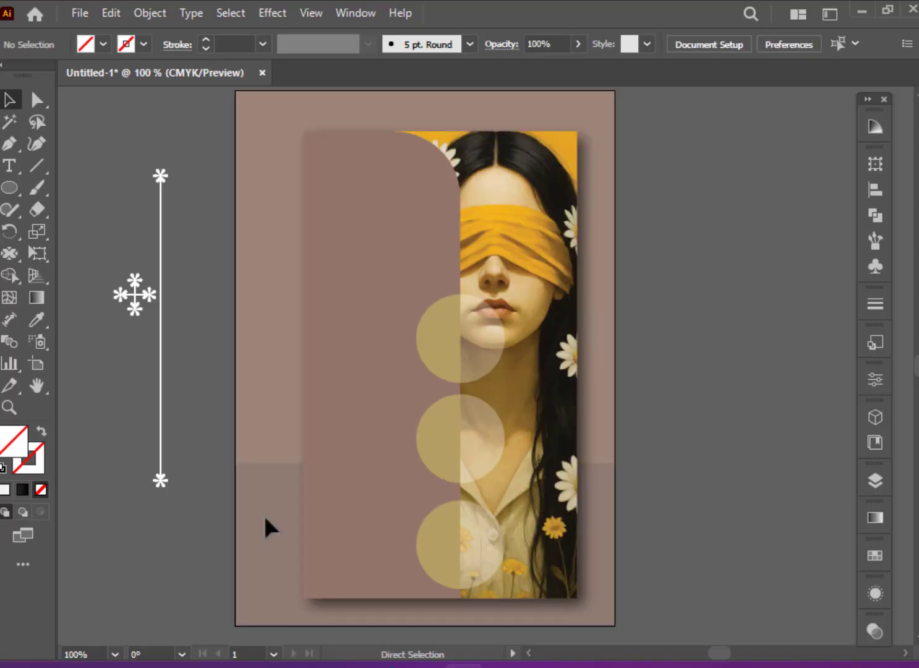
left_click_drag(320, 435, 446, 463)
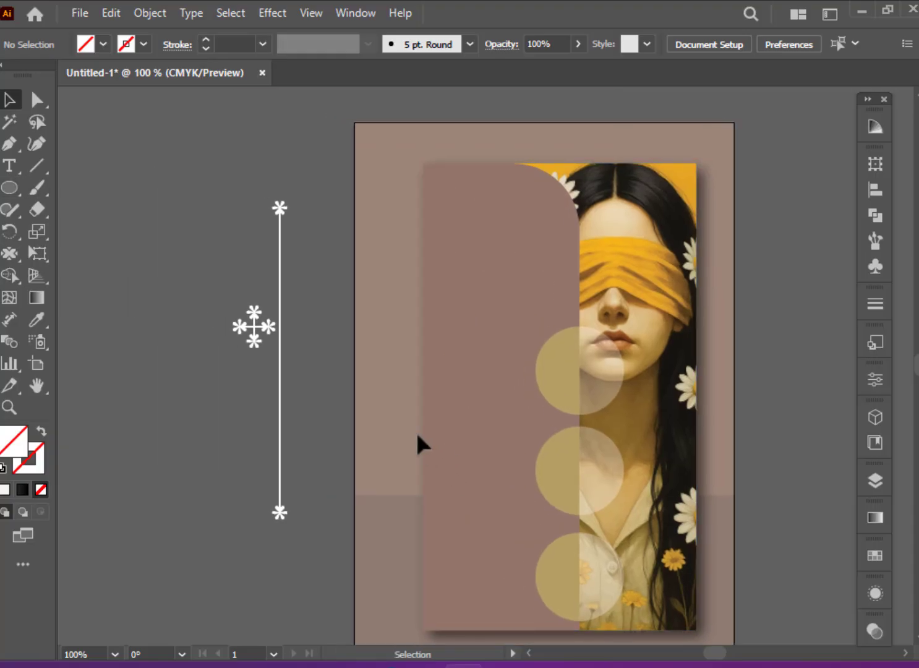
left_click_drag(280, 303, 379, 311)
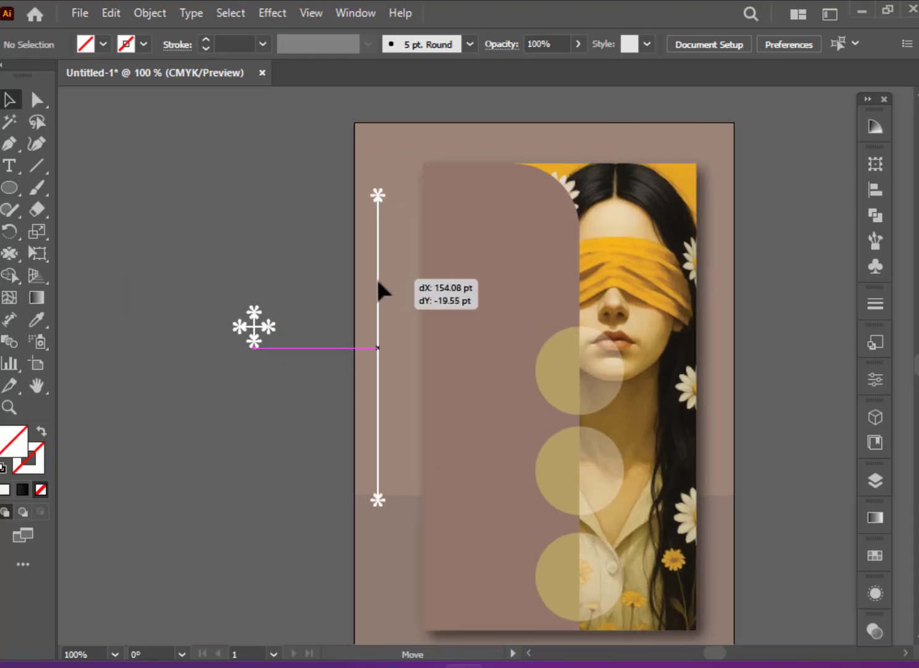
mouse_move(379, 303)
left_mouse_down()
mouse_move(374, 269)
mouse_move(405, 288)
left_mouse_up()
right_click(405, 288)
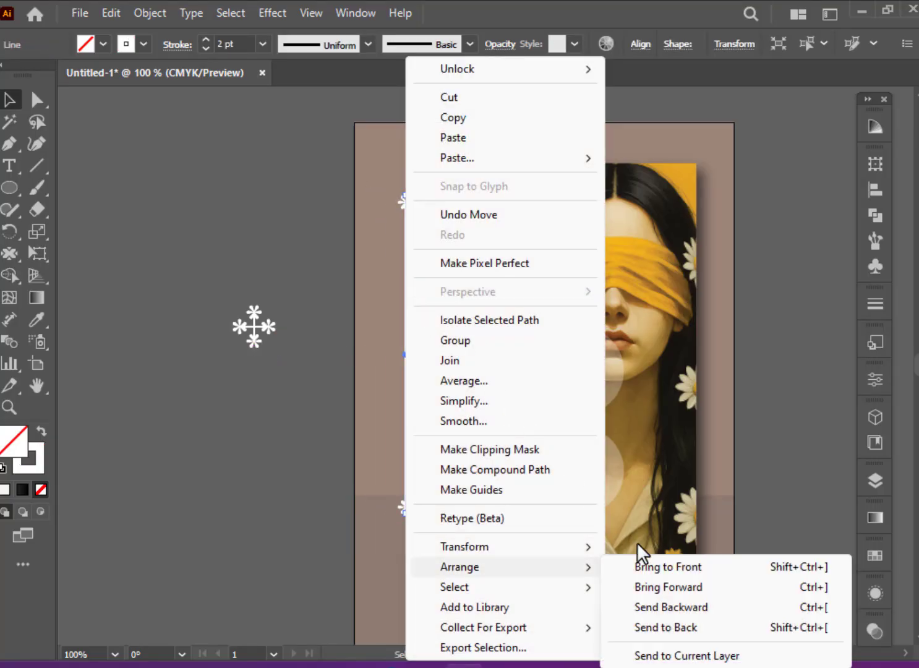
left_click(661, 567)
left_click_drag(406, 378, 452, 398)
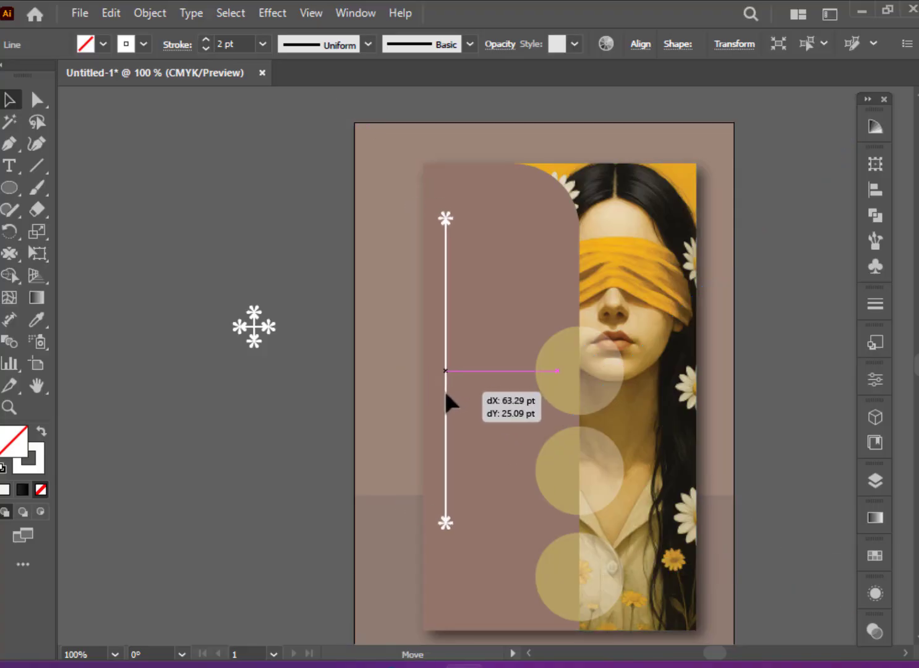
left_click_drag(452, 395, 445, 393)
- Group the four-asterisk ornament, move it beside the line's top, and set 39% opacity
left_click(254, 328)
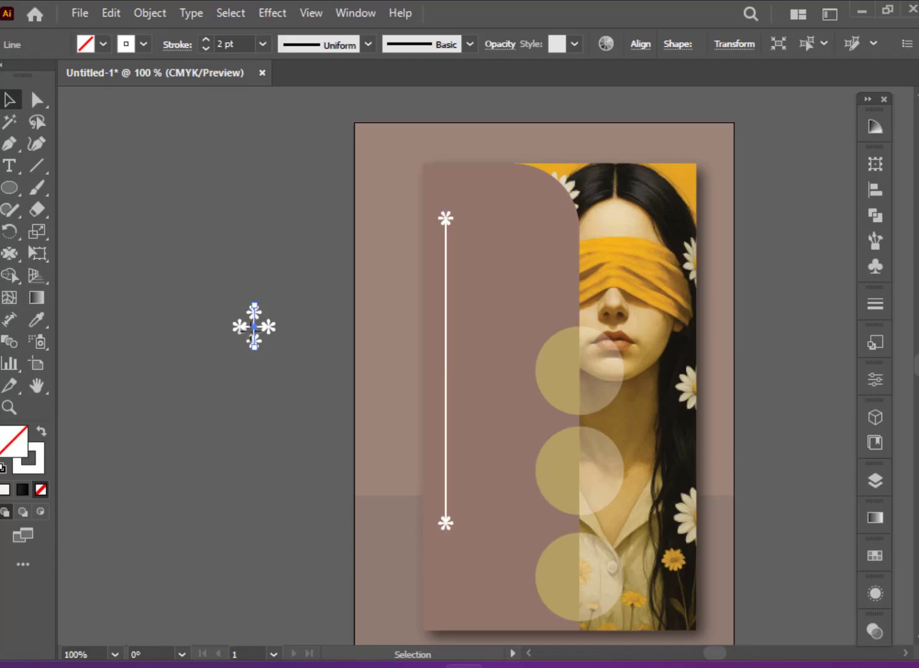
left_click(239, 328, "shift")
key("ctrl+g")
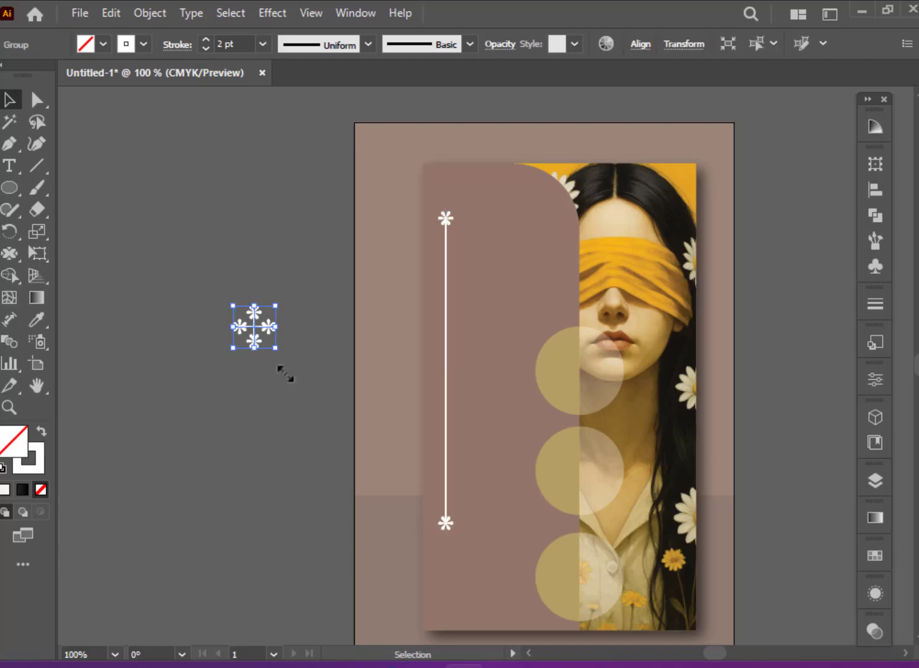
left_click_drag(266, 327, 491, 228)
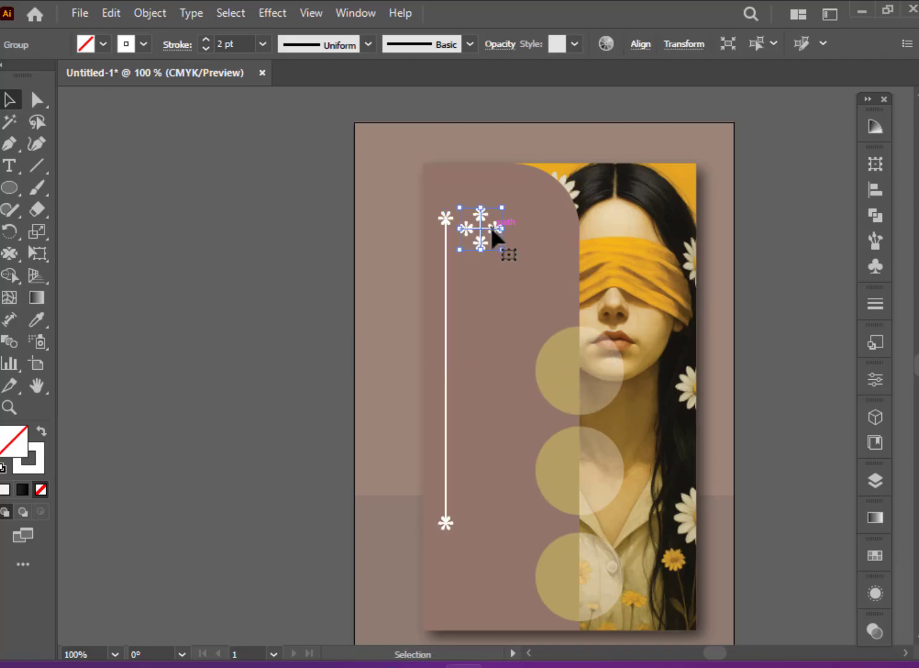
left_click(877, 380)
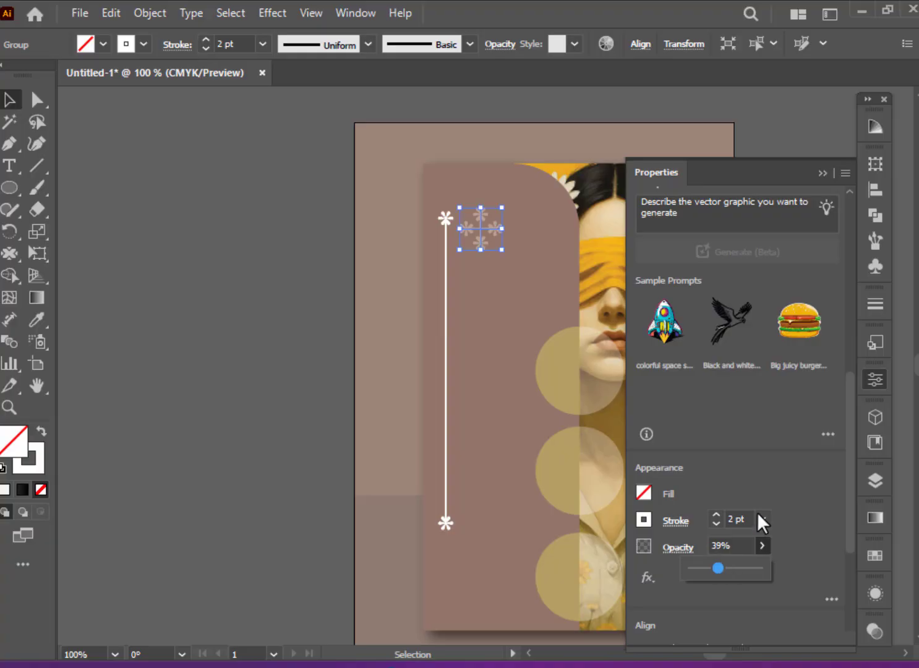
- Move the faded ornament into a left corner and Alt-drag a copy to the right side
left_click(870, 381)
left_click(807, 388)
left_click_drag(481, 231, 443, 187)
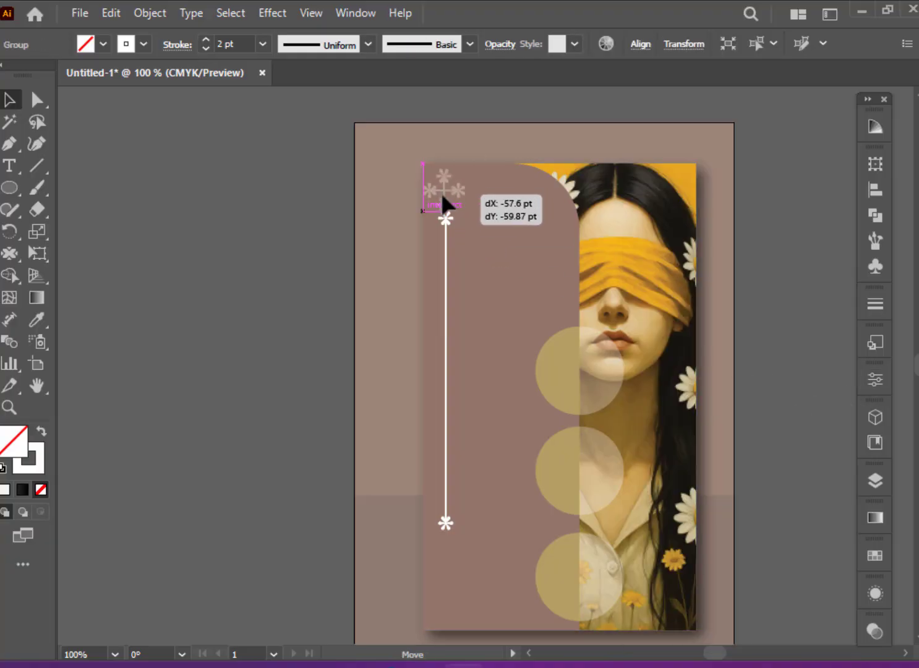
left_click_drag(443, 187, 427, 612)
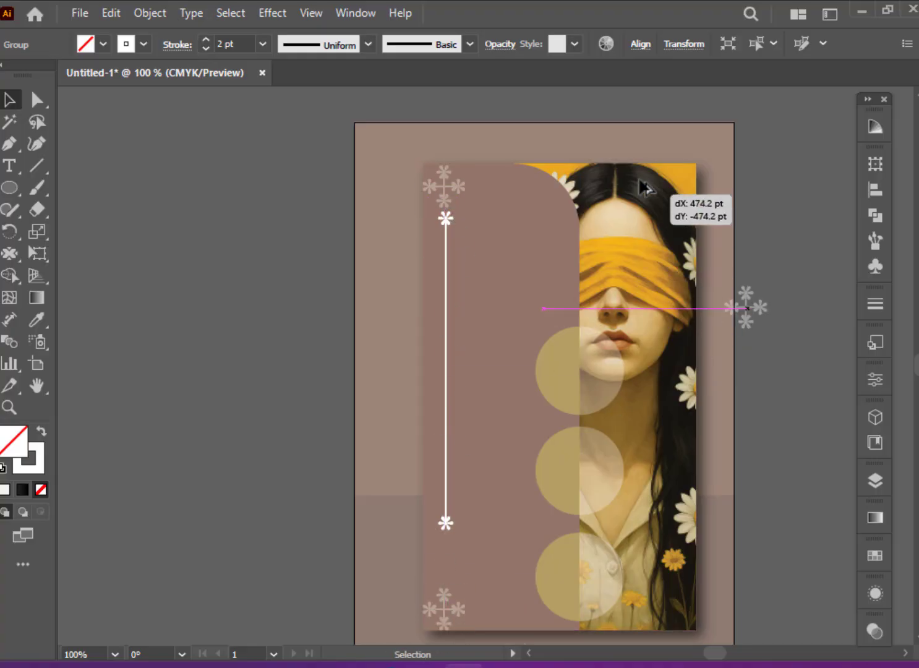
mouse_move(449, 615)
left_mouse_down()
mouse_move(768, 293)
mouse_move(756, 190)
left_mouse_up()
left_click(796, 384)
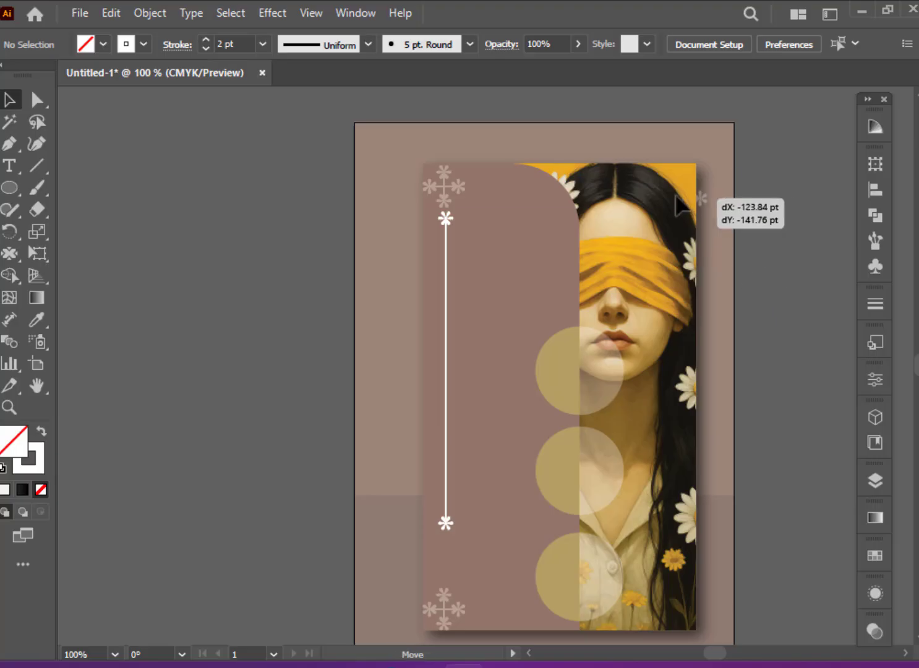
- Bring the copied ornament in front of the image and place a copy at the bottom-right corner
right_click(754, 193)
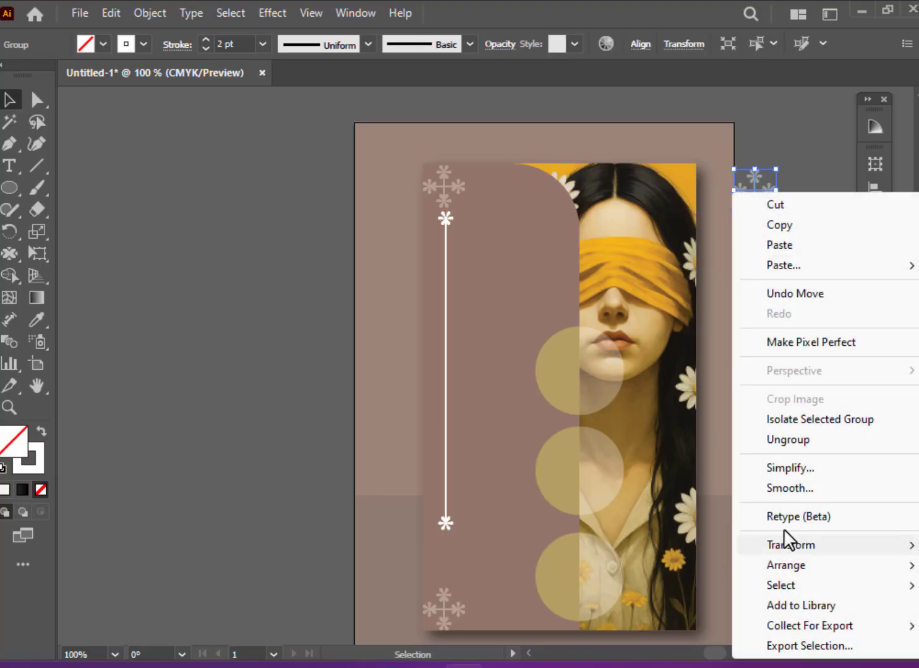
mouse_move(786, 565)
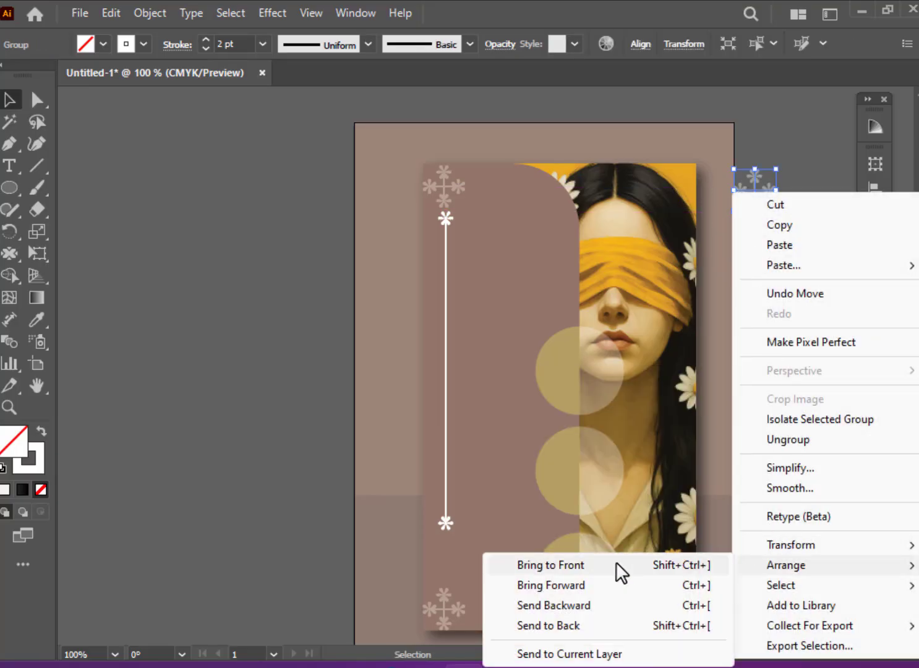
left_click(615, 564)
mouse_move(758, 198)
left_mouse_down()
mouse_move(684, 192)
mouse_move(679, 617)
left_mouse_up()
left_click(778, 549)
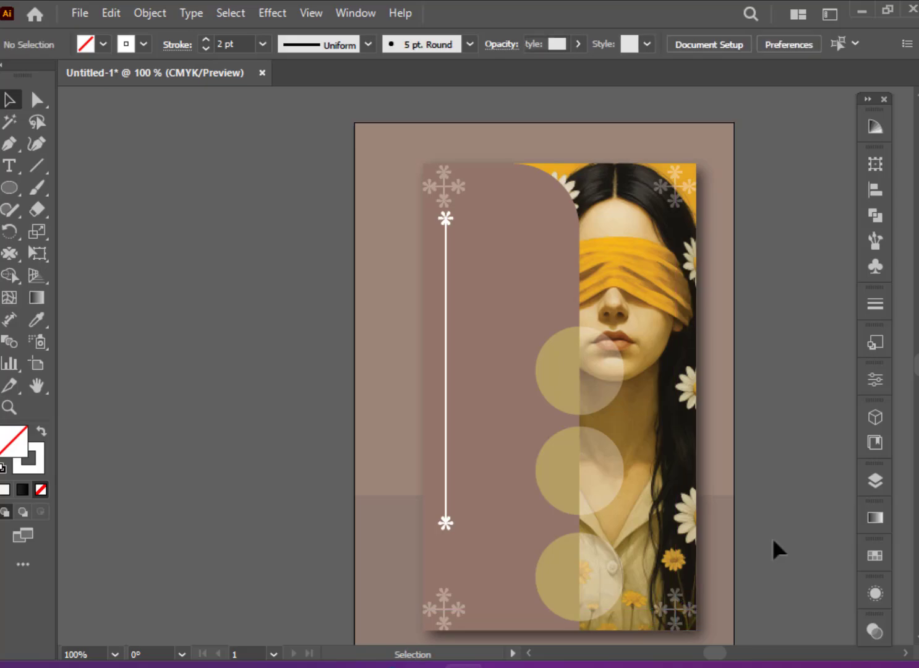
- Start a new text object on the brown panel near the poster's top
left_click(9, 167)
left_click(474, 293)
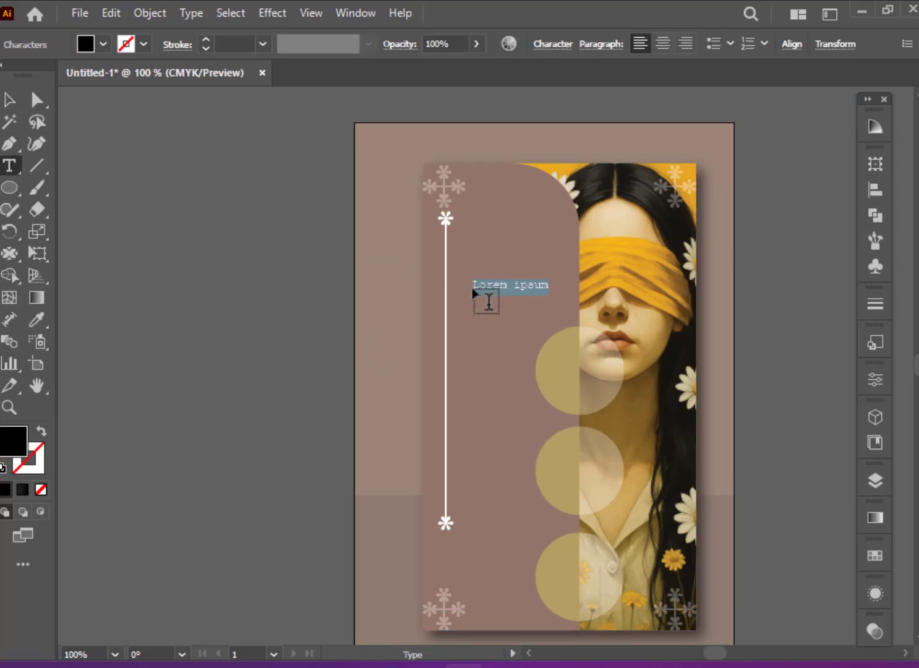
key("ctrl+=")
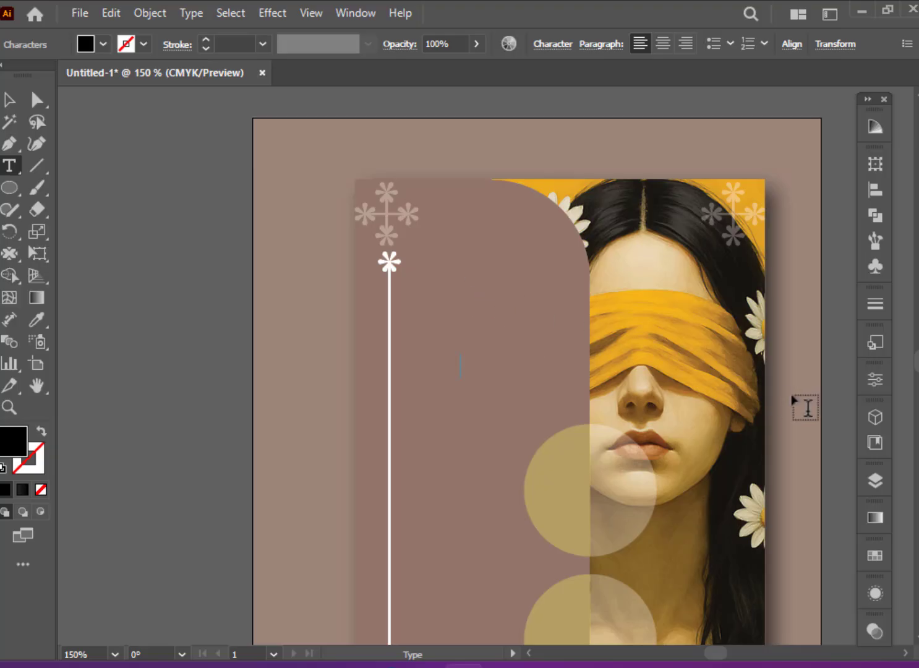
left_click(9, 101)
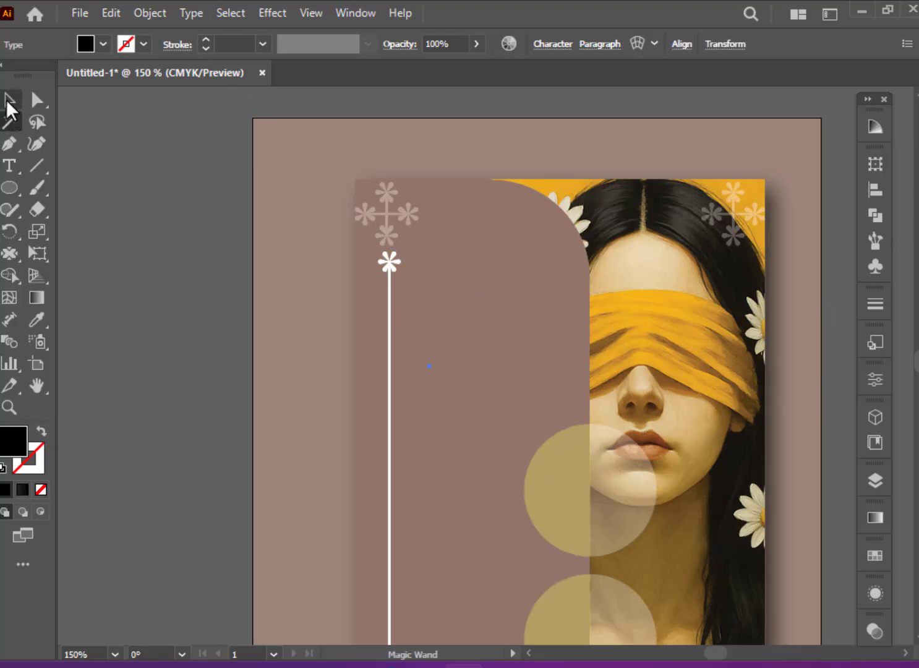
left_click(421, 384)
left_click_drag(497, 366, 340, 312)
left_click(9, 165)
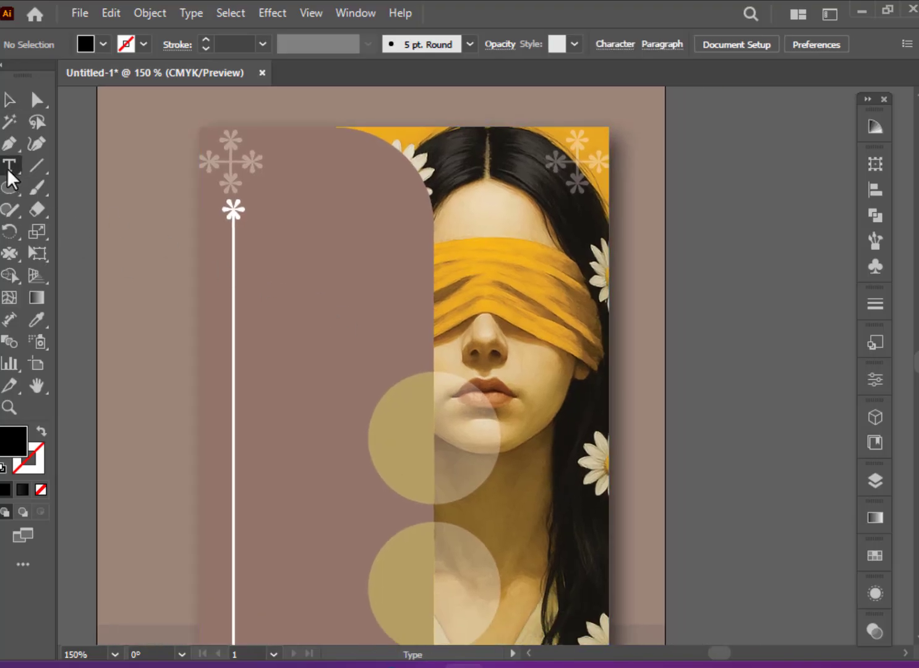
left_click(292, 263)
- Set the JULY text in the SF Sports Night NS Upright font
left_click(875, 379)
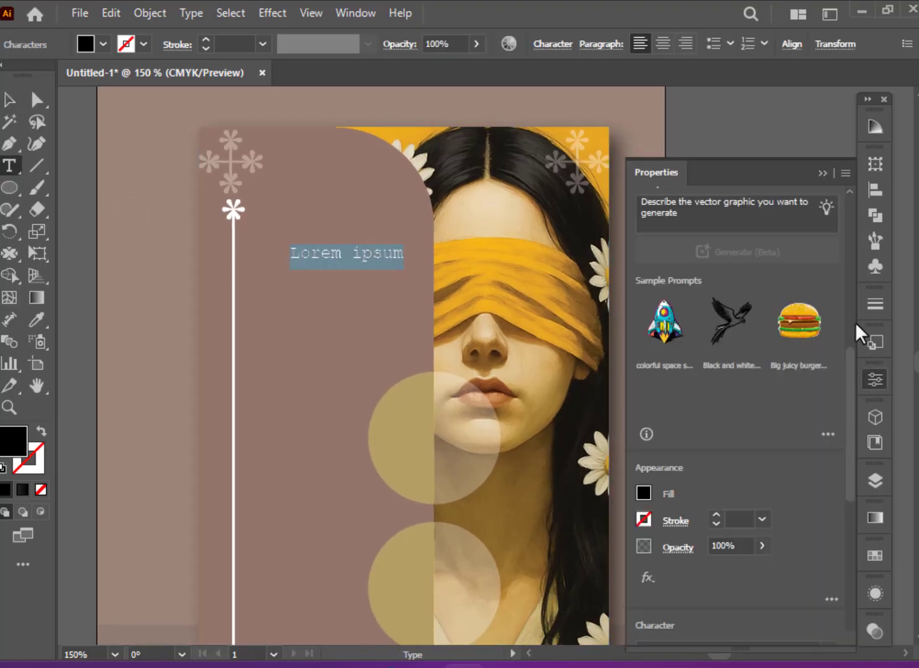
scroll(829, 245, "down", 5)
left_click(830, 256)
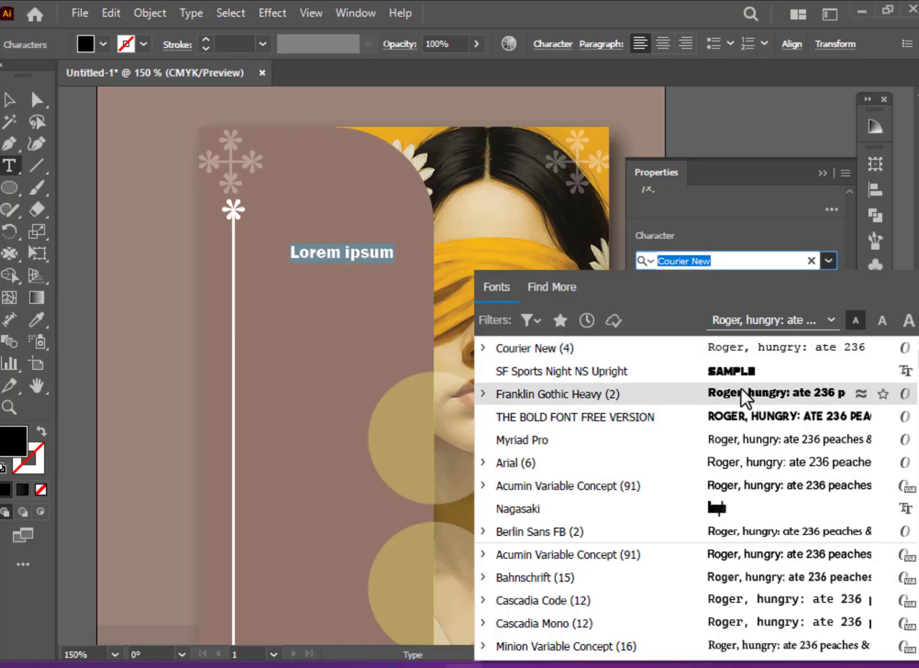
left_click(730, 373)
key("BackSpace")
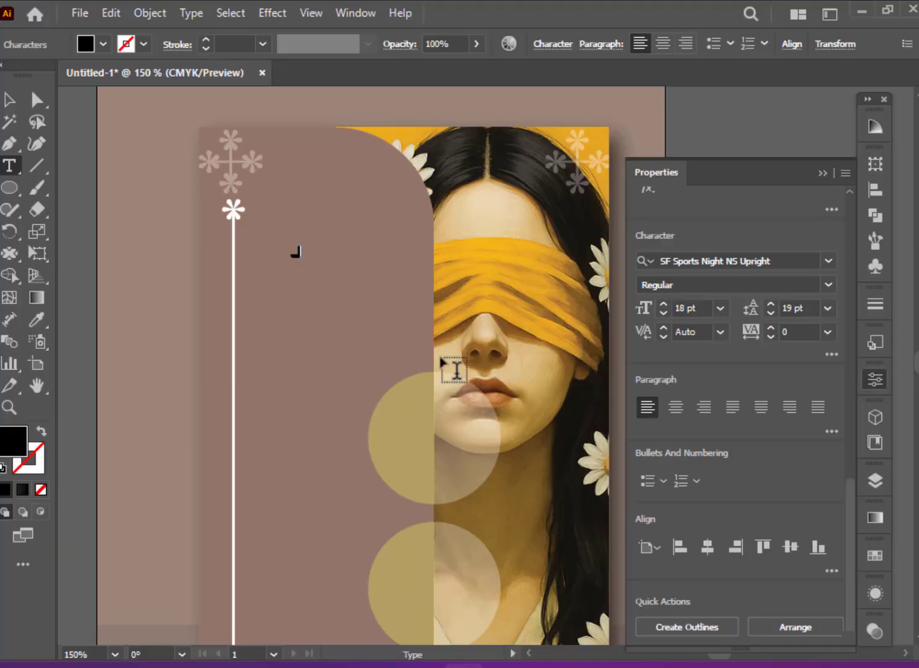
type("JULY")
key("Escape")
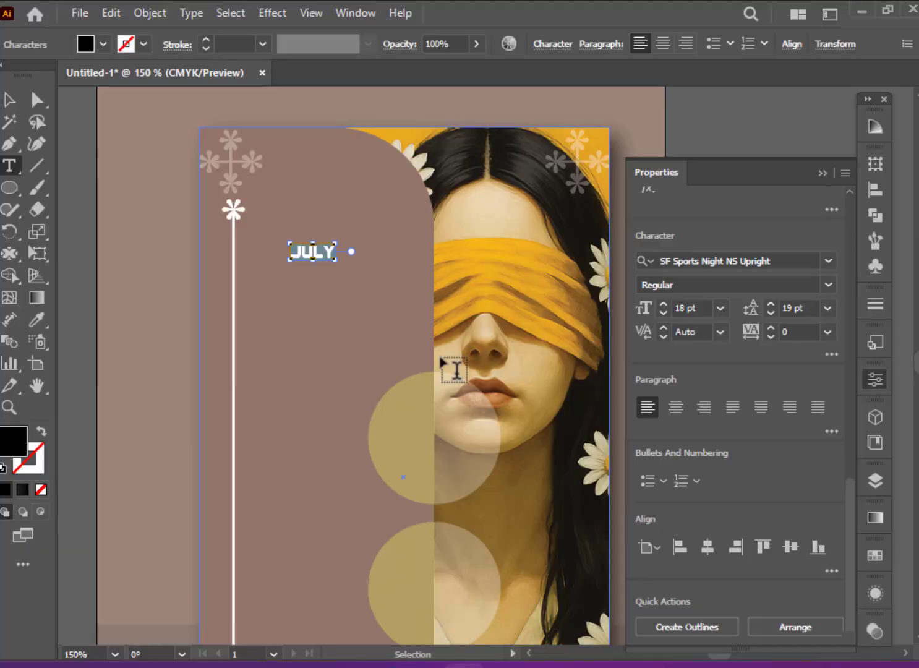
- Make JULY white, enlarge it to about 26 pt, and place it against the vertical line
double_click(312, 252)
left_click(103, 44)
left_click(143, 129)
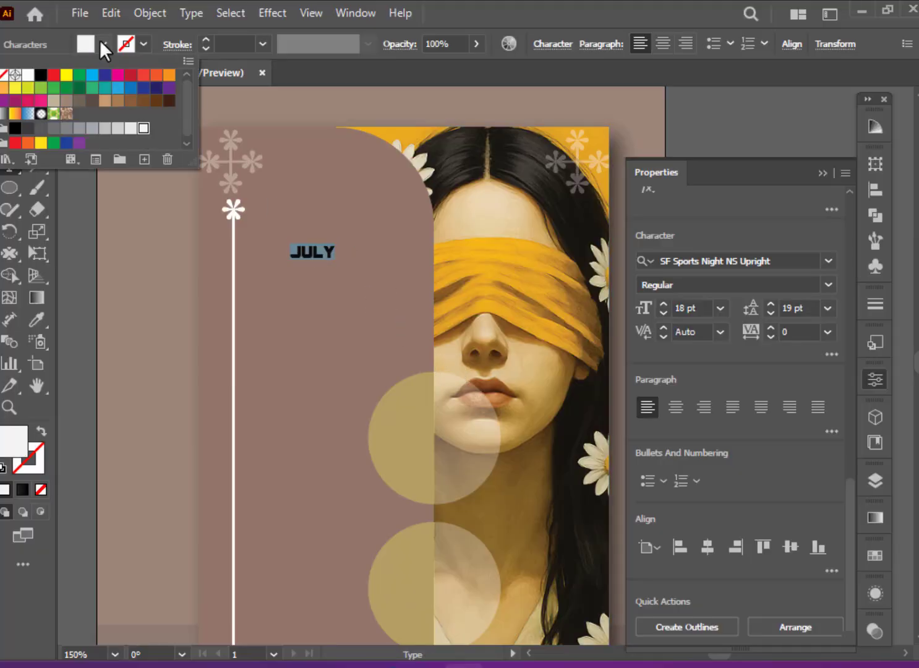
left_click(100, 41)
left_click(19, 98)
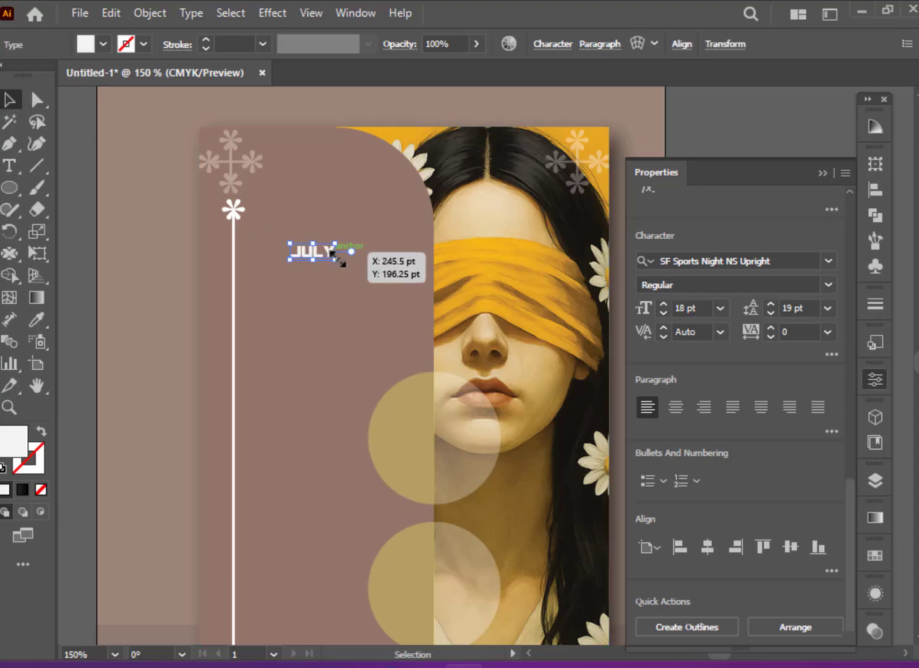
left_click_drag(317, 252, 272, 276)
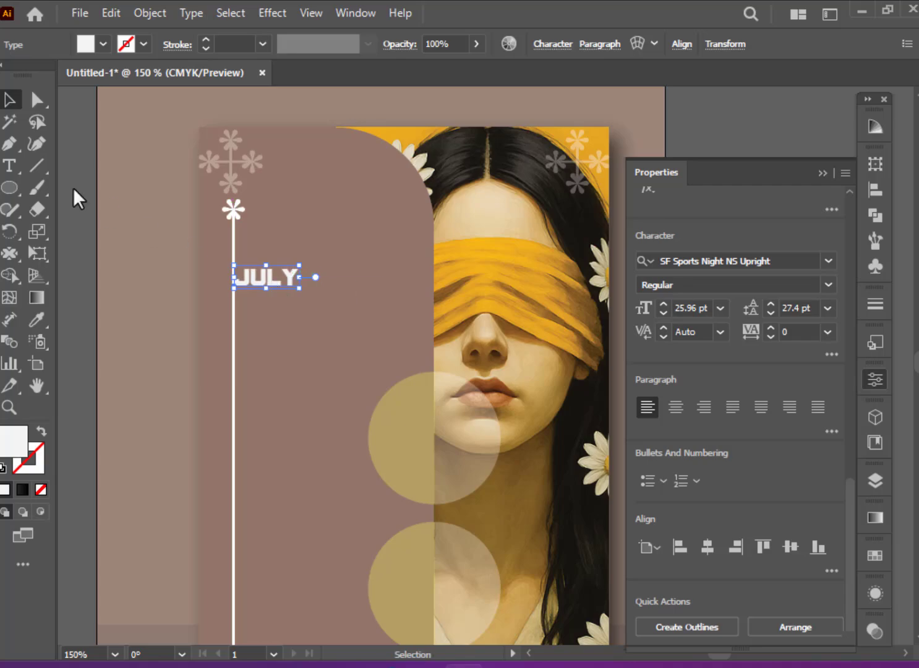
- Start a new 2025 text object above JULY
left_click(16, 163)
left_click(274, 229)
key("BackSpace")
type("2025")
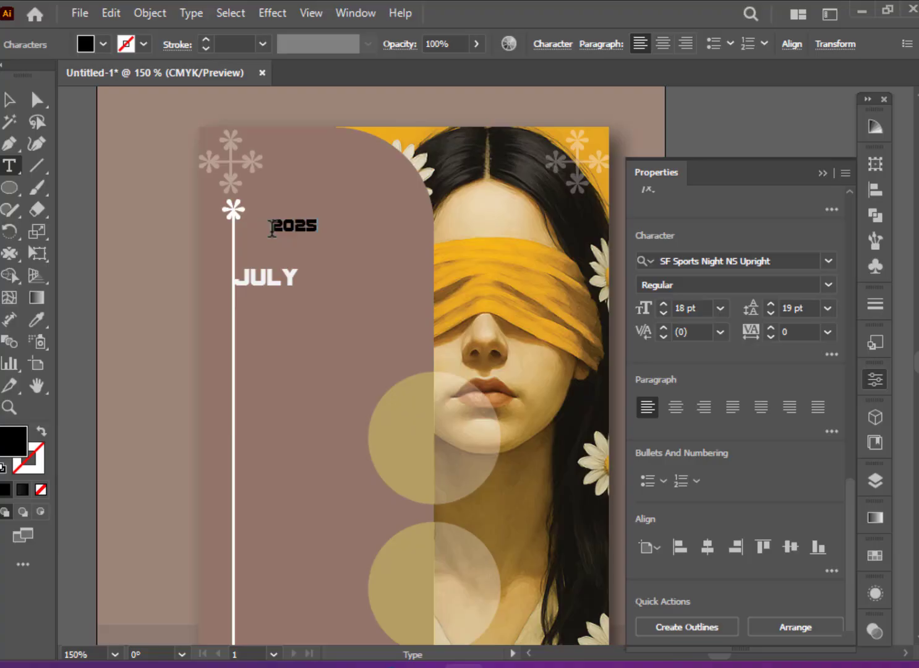
- Make the 2025 text white, then enlarge it and place it just above JULY
key("ctrl+a")
left_click(103, 44)
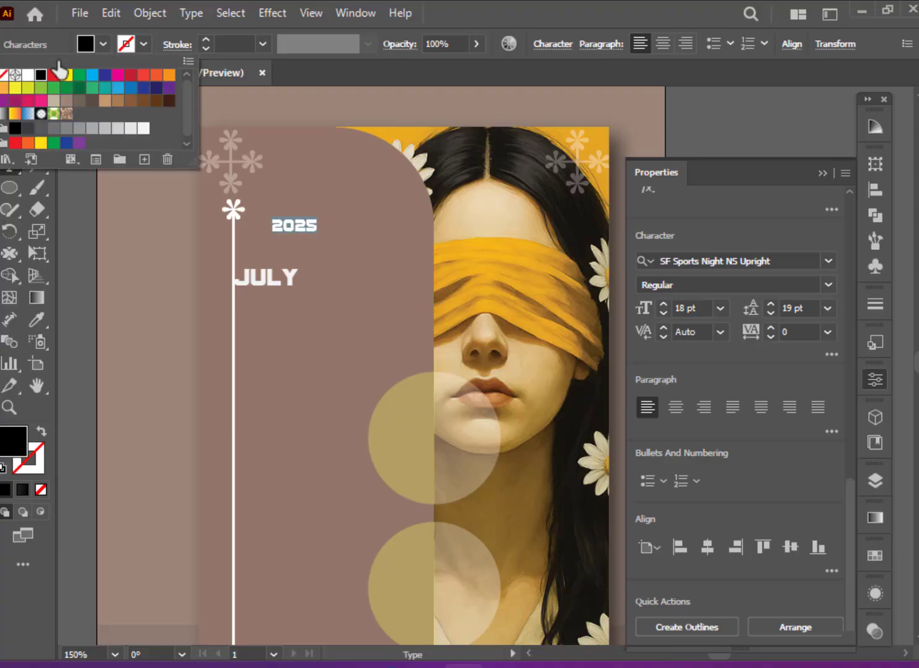
left_click(40, 71)
key("Escape")
key("Escape")
left_click(109, 216)
mouse_move(302, 226)
left_mouse_down()
mouse_move(273, 255)
mouse_move(286, 277)
left_mouse_up()
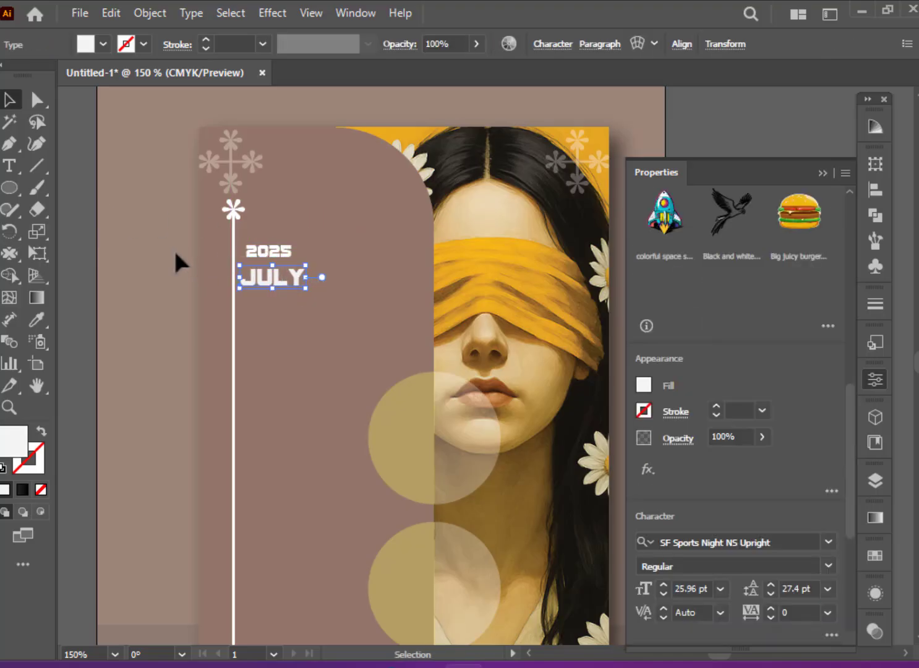
left_click(178, 261)
mouse_move(270, 253)
left_mouse_down()
mouse_move(306, 267)
mouse_move(286, 255)
mouse_move(292, 264)
left_mouse_up()
left_click(186, 309)
- Nudge JULY down slightly and enlarge it to match the 2025 width
left_click(263, 272)
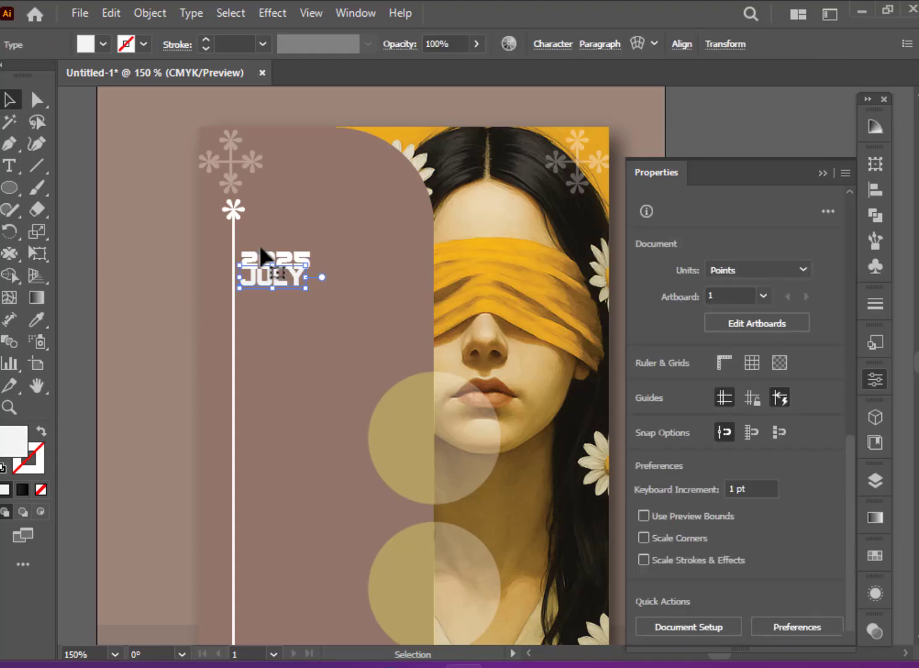
left_click(103, 44)
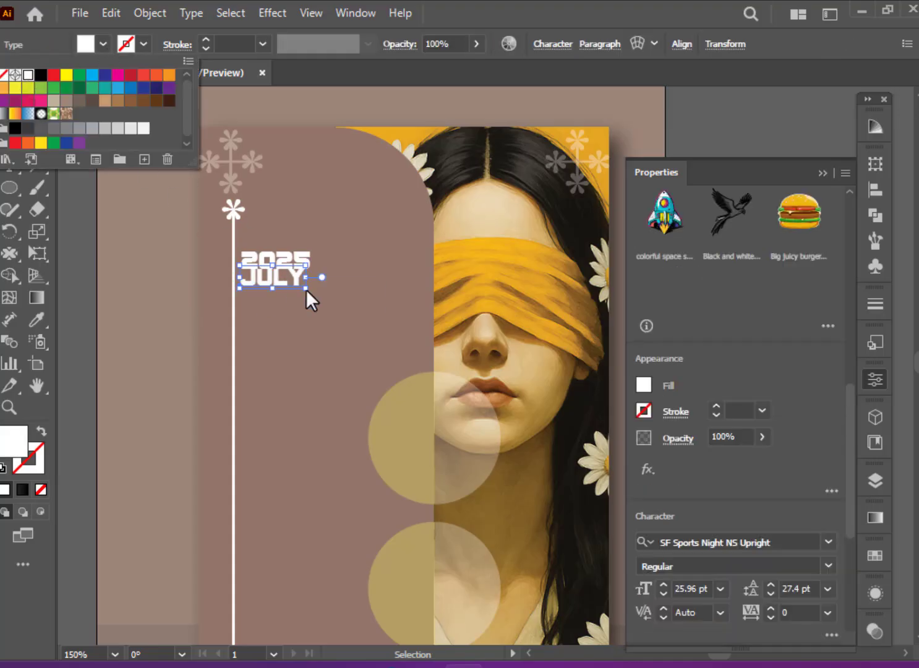
key("Escape")
key("ctrl+equal")
key("ctrl+equal")
key("ctrl+equal")
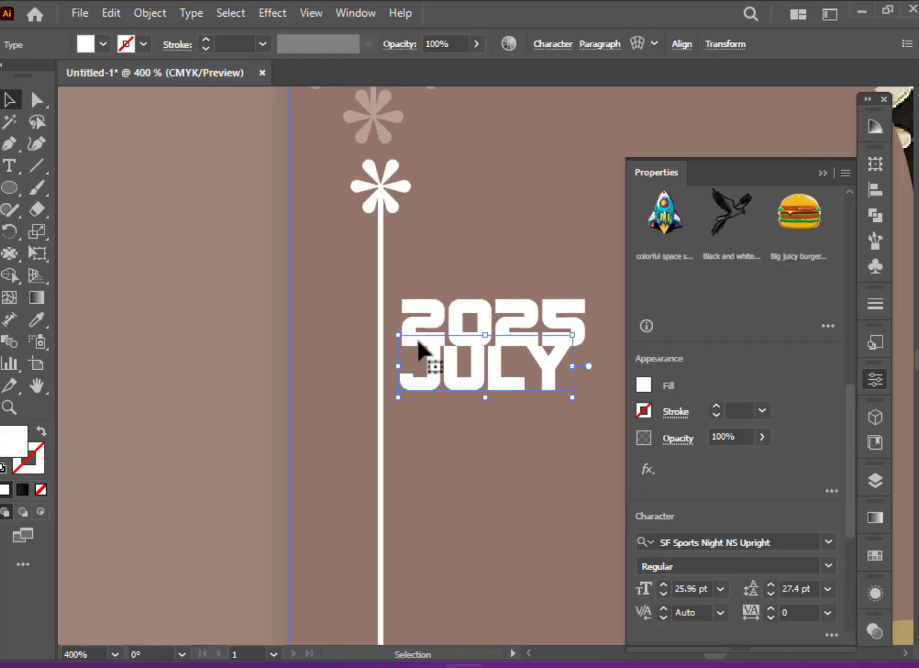
left_click_drag(507, 394, 511, 399)
left_click_drag(575, 405, 584, 413)
left_click(234, 328)
key("ctrl+minus")
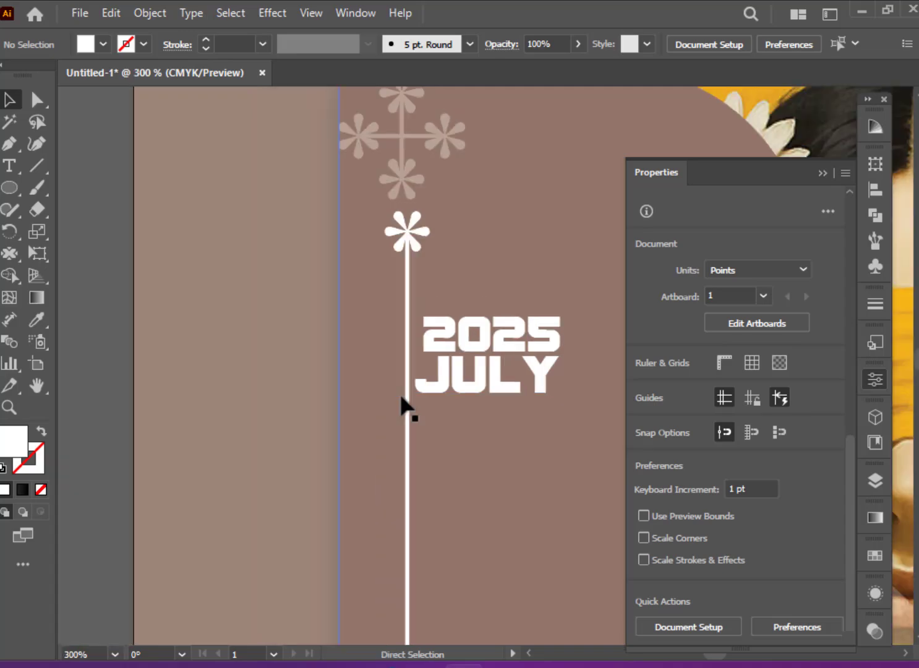
key("ctrl+minus")
- Collapse the properties panel and zoom in on the 2025 JULY date text
left_click(878, 380)
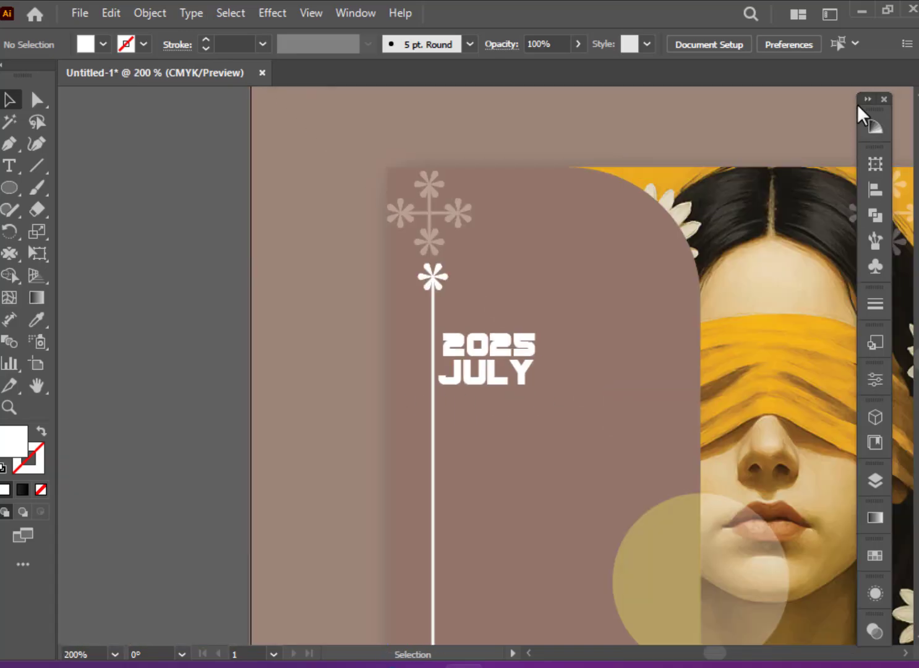
left_click_drag(858, 104, 906, 133)
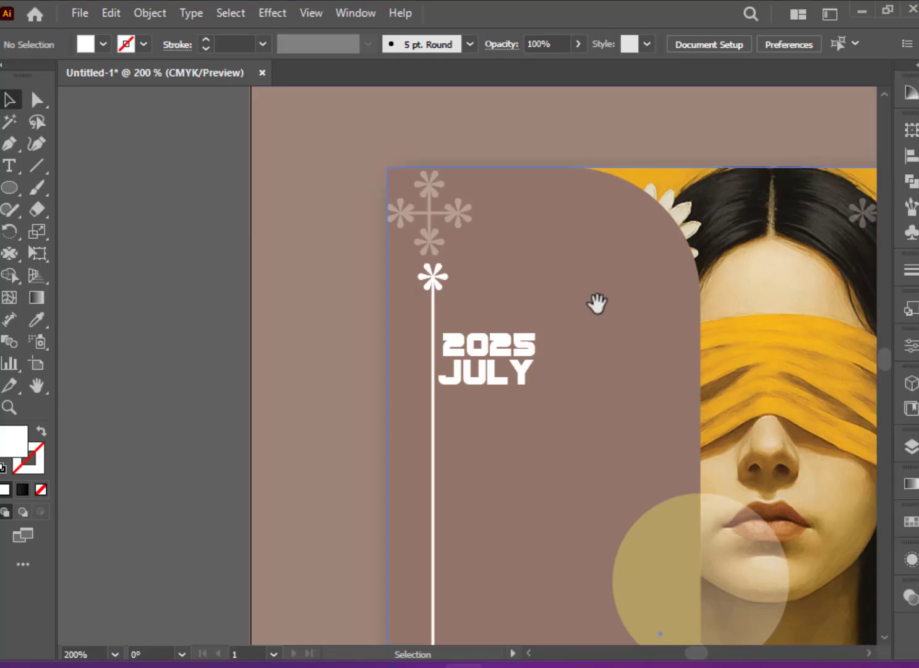
left_click_drag(597, 303, 407, 259)
key("ctrl+minus")
key("ctrl+minus")
scroll(409, 273, "down", 2)
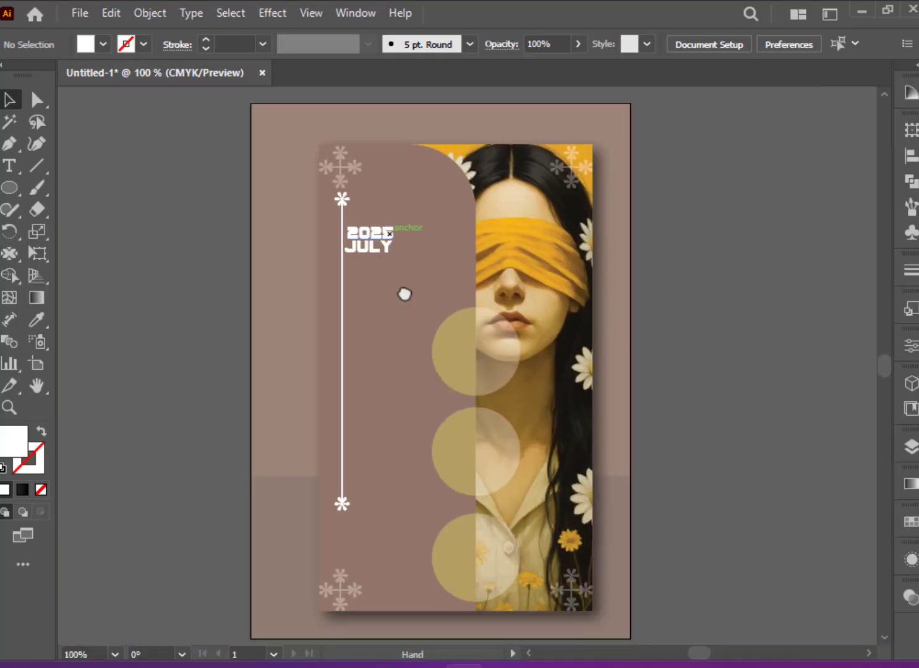
left_click(375, 245)
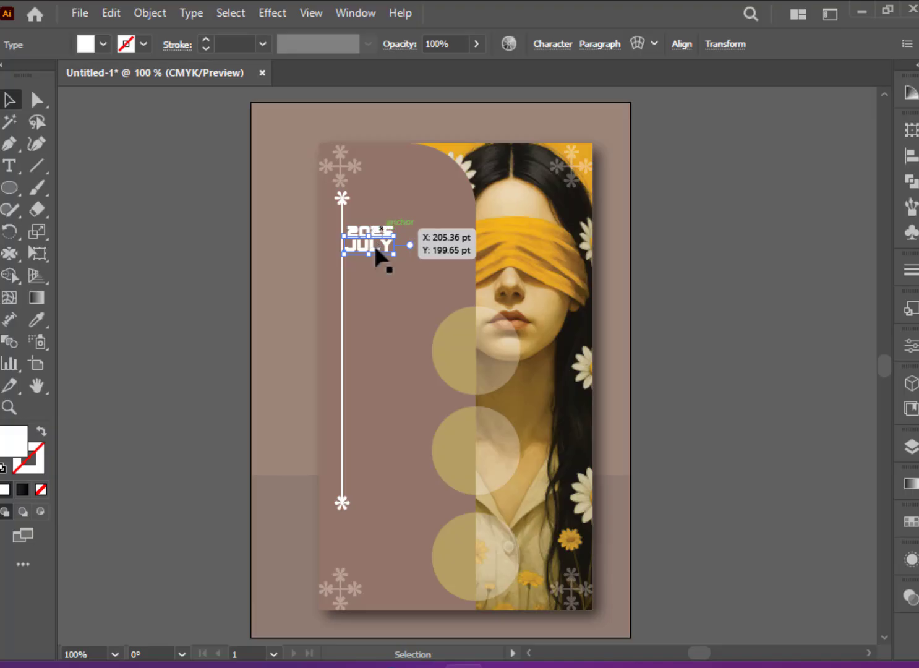
key("ctrl+plus")
key("ctrl+plus")
left_click_drag(374, 245, 473, 346)
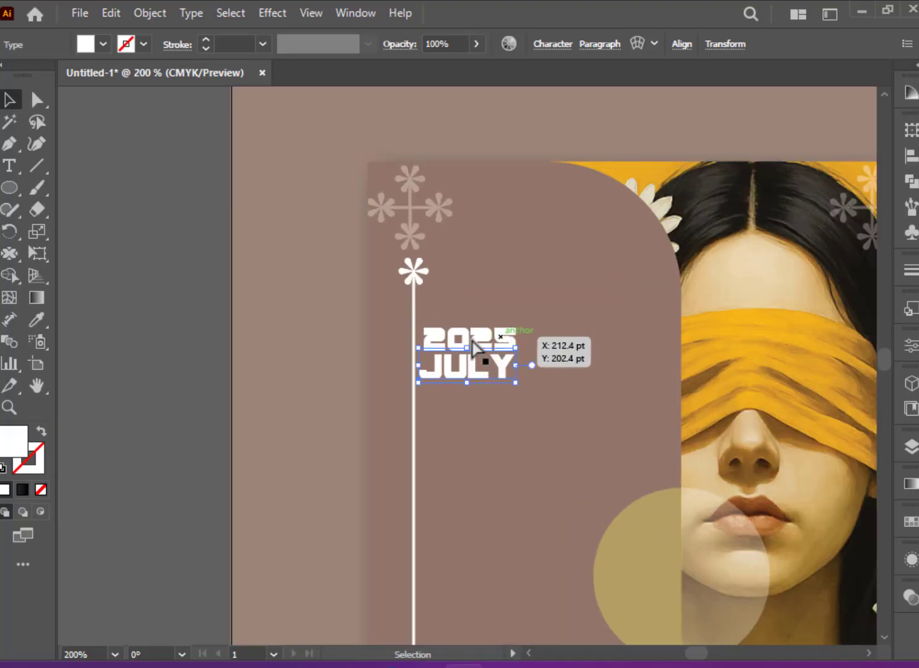
left_click(472, 339, "shift")
- Group 2025 and JULY together and move the group slightly lower
left_click(298, 321)
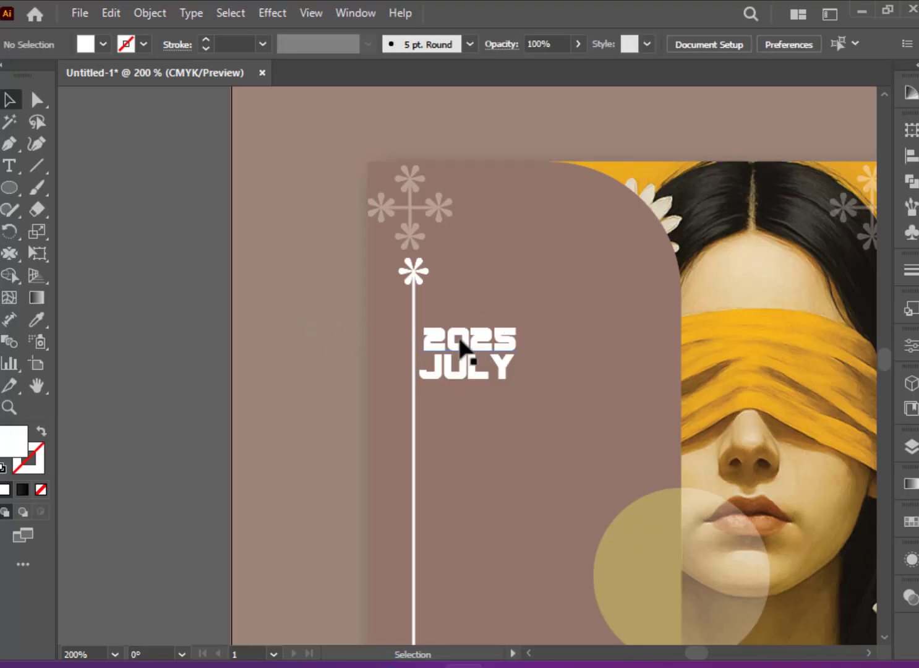
left_click(464, 341)
left_click(466, 377, "shift")
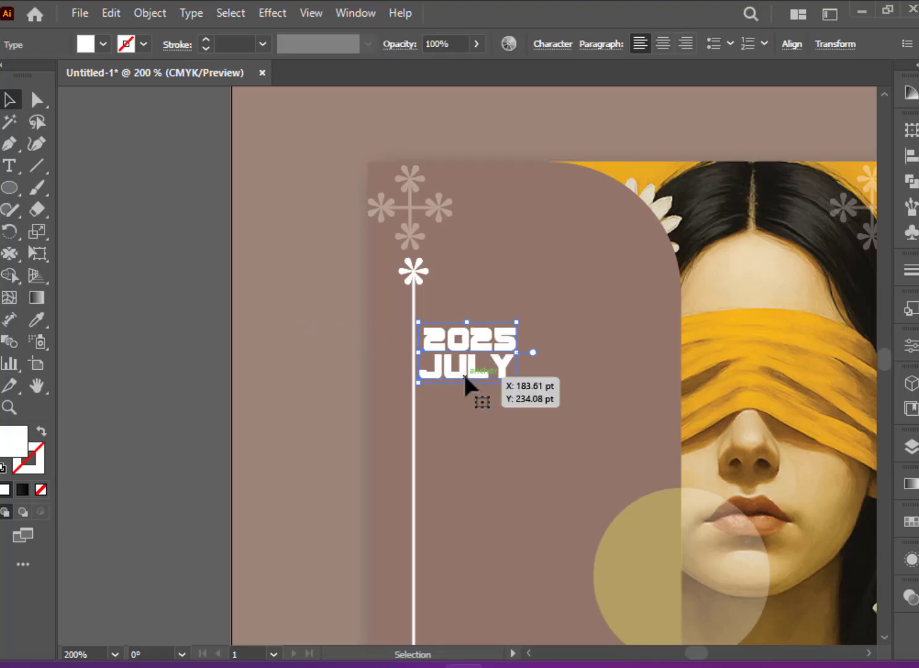
key("ctrl+minus")
key("ctrl+minus")
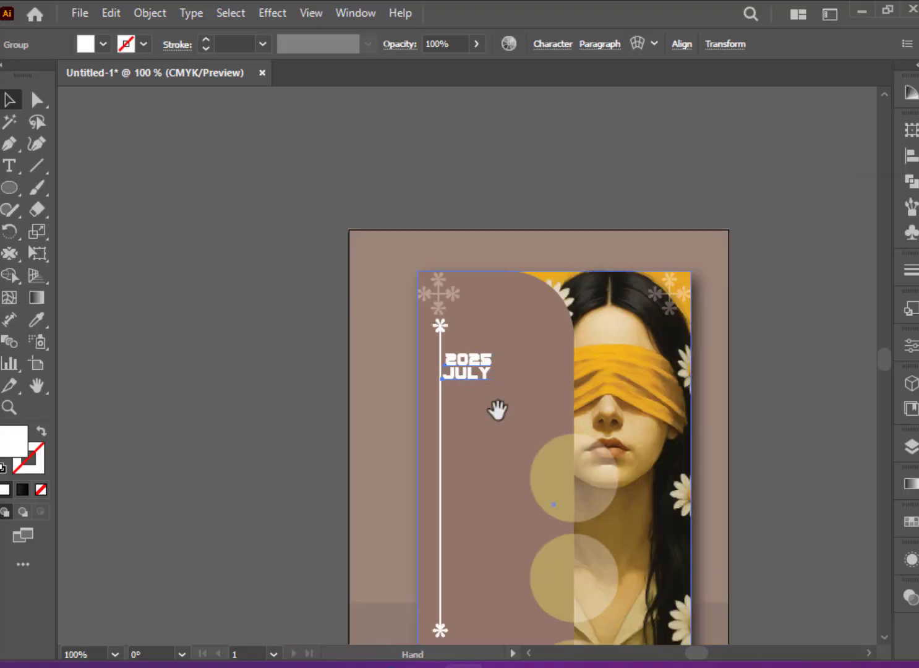
left_click_drag(495, 410, 426, 300)
left_click_drag(381, 235, 384, 239)
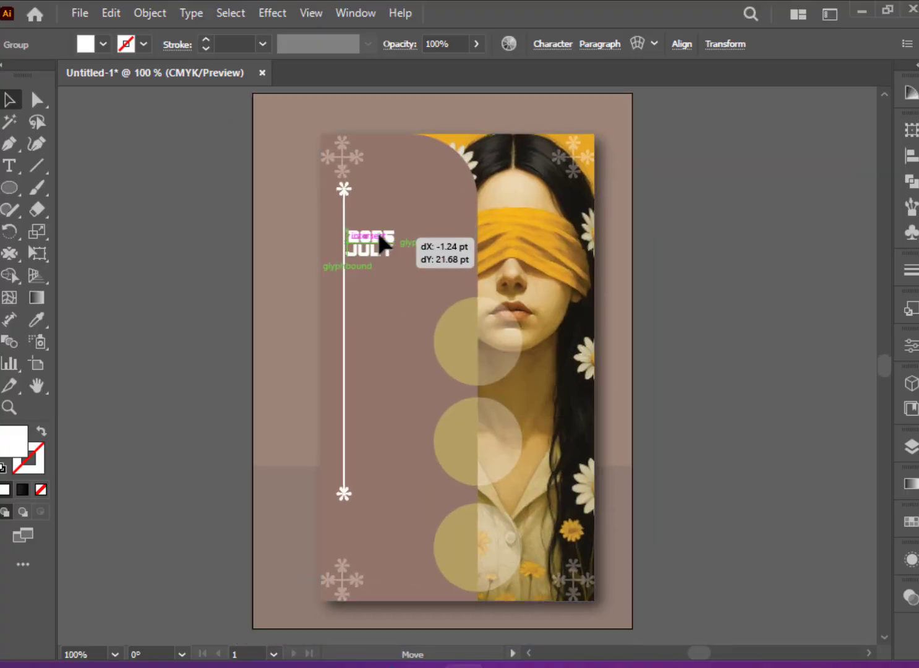
- Duplicate the flower-tipped vertical line and make the copy a short horizontal rule under the date
left_click(216, 286)
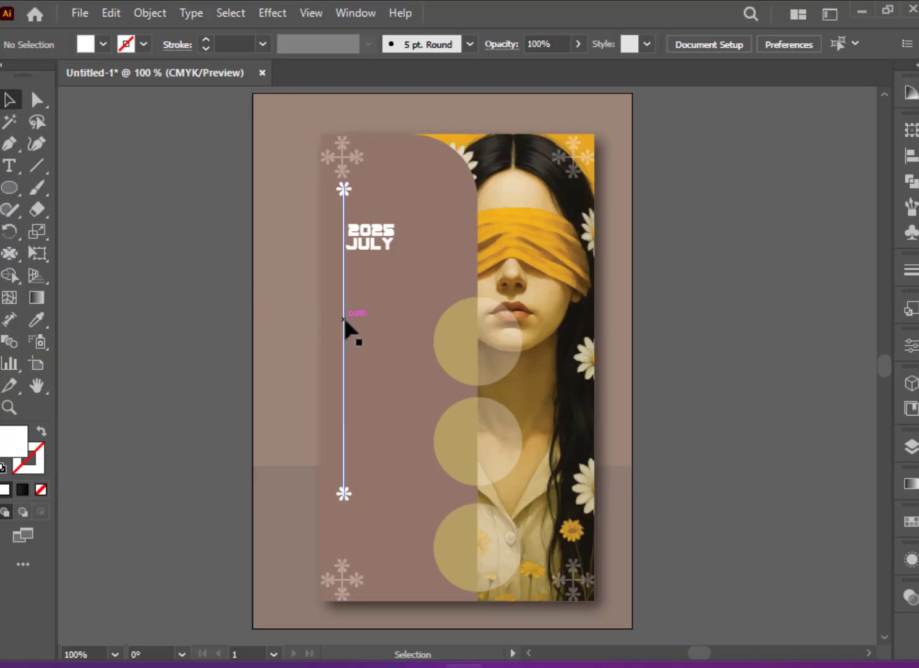
left_click_drag(344, 320, 199, 277)
mouse_move(199, 154)
left_mouse_down()
mouse_move(199, 400)
mouse_move(235, 435)
mouse_move(220, 436)
mouse_move(391, 251)
left_mouse_up()
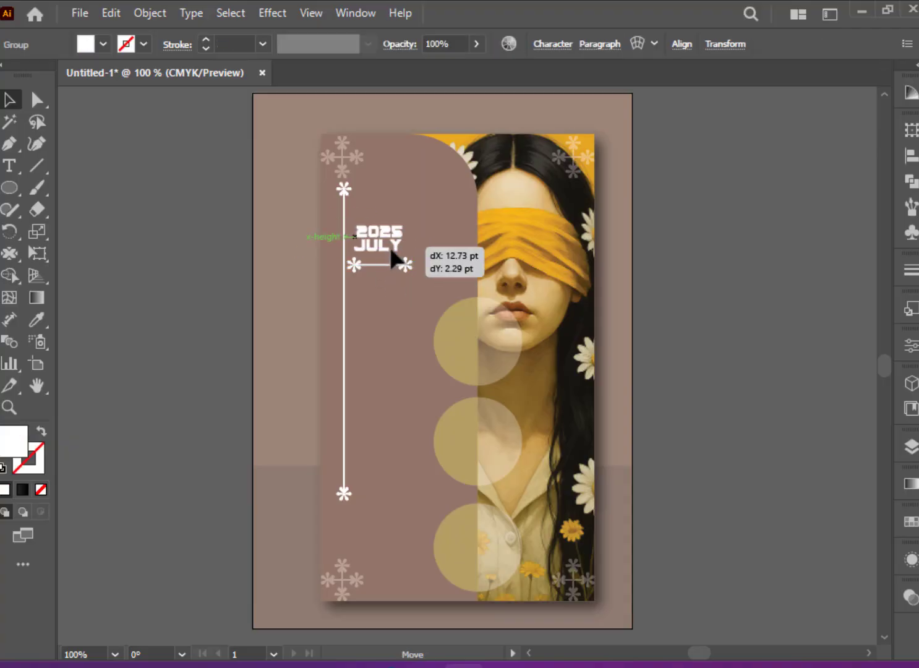
left_click(209, 279)
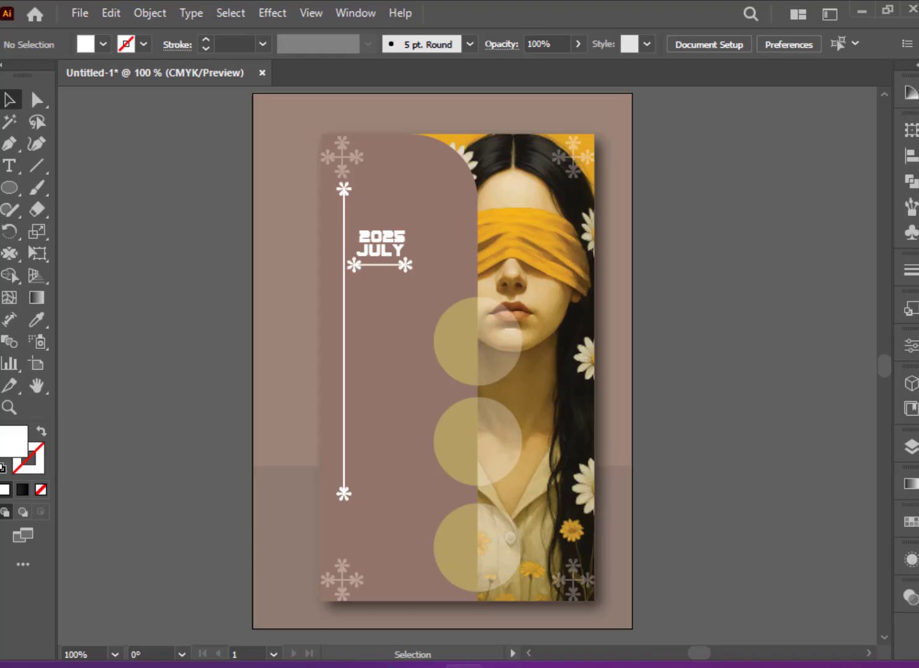
scroll(697, 393, "down", 2)
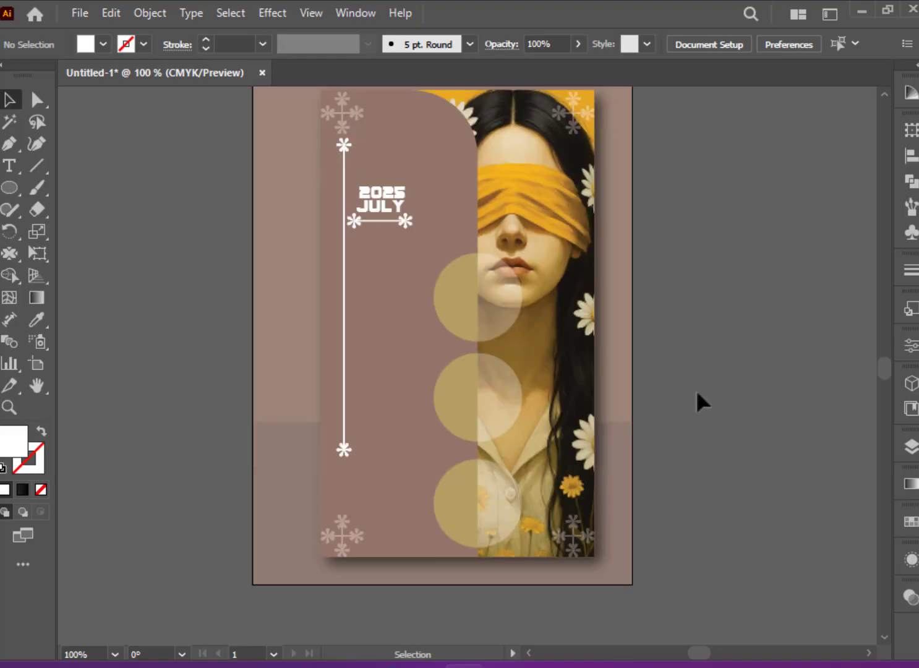
scroll(698, 393, "up", 1)
- Add a Lorem ipsum text object beside the bottom of the vertical line
left_click(12, 166)
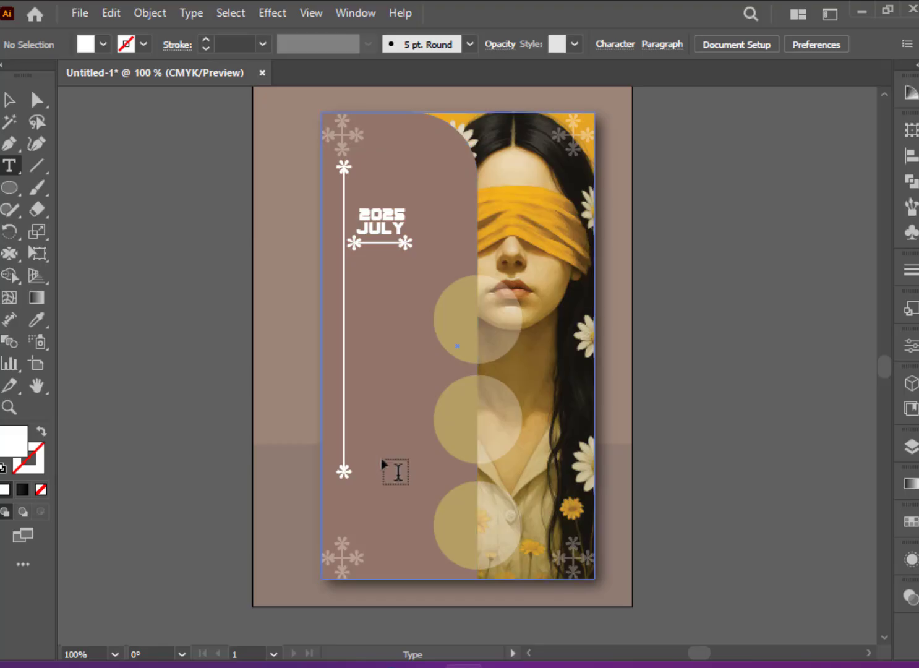
left_click(398, 474)
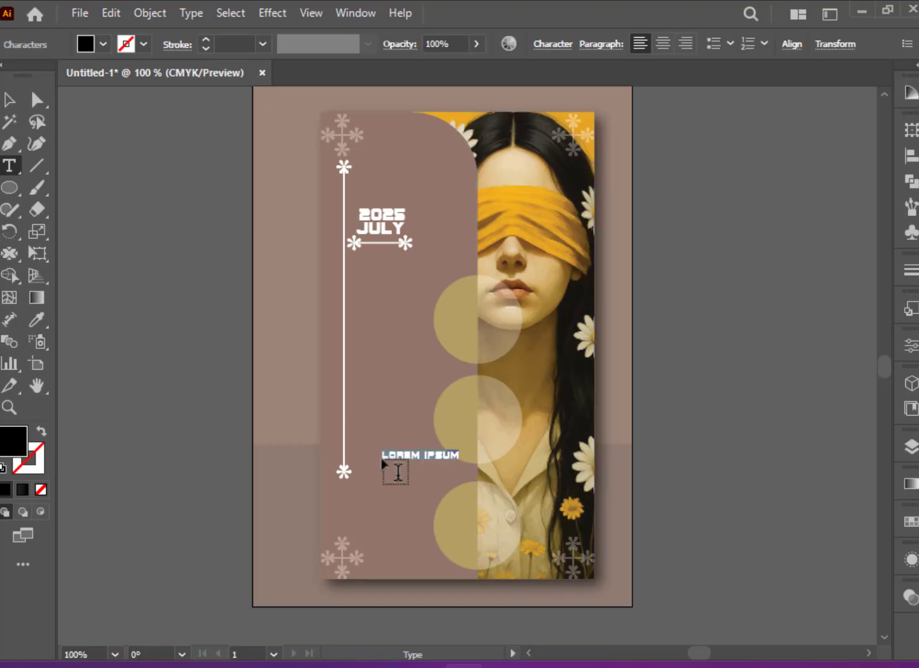
left_click(10, 106)
mouse_move(442, 454)
left_mouse_down()
mouse_move(420, 487)
mouse_move(426, 474)
left_mouse_up()
left_click(912, 348)
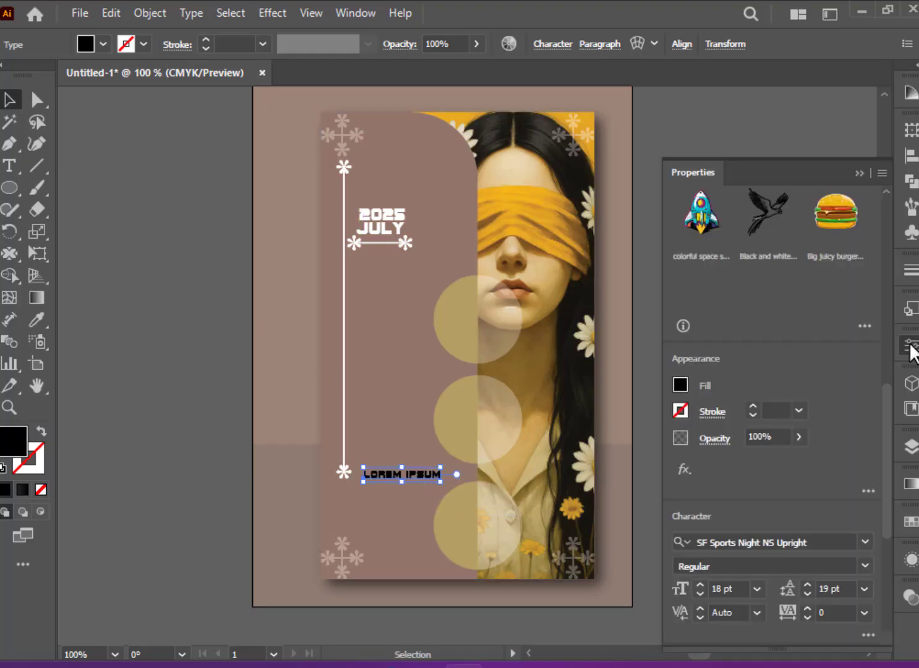
left_click(757, 589)
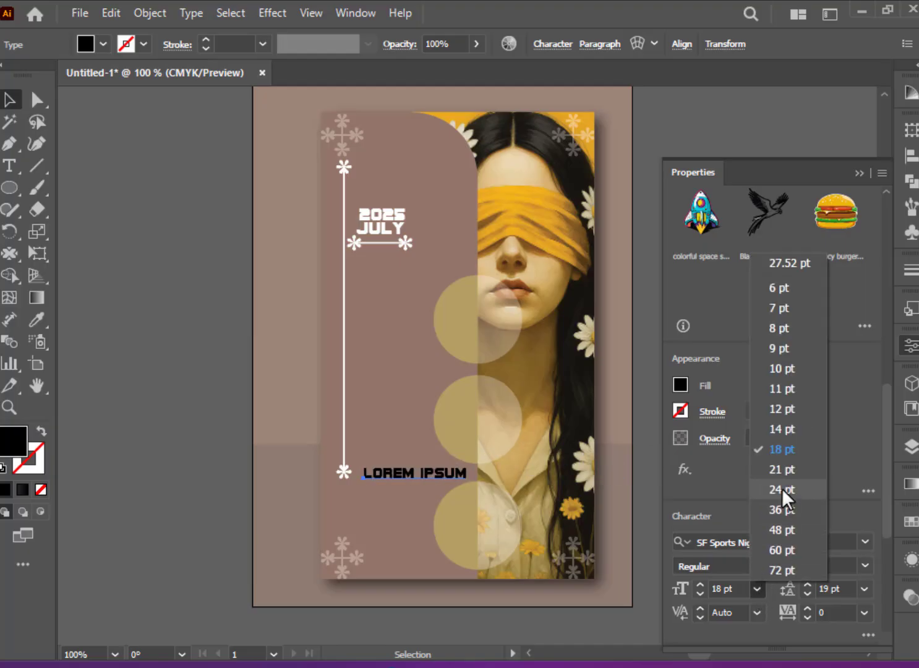
left_click(782, 488)
left_click(913, 348)
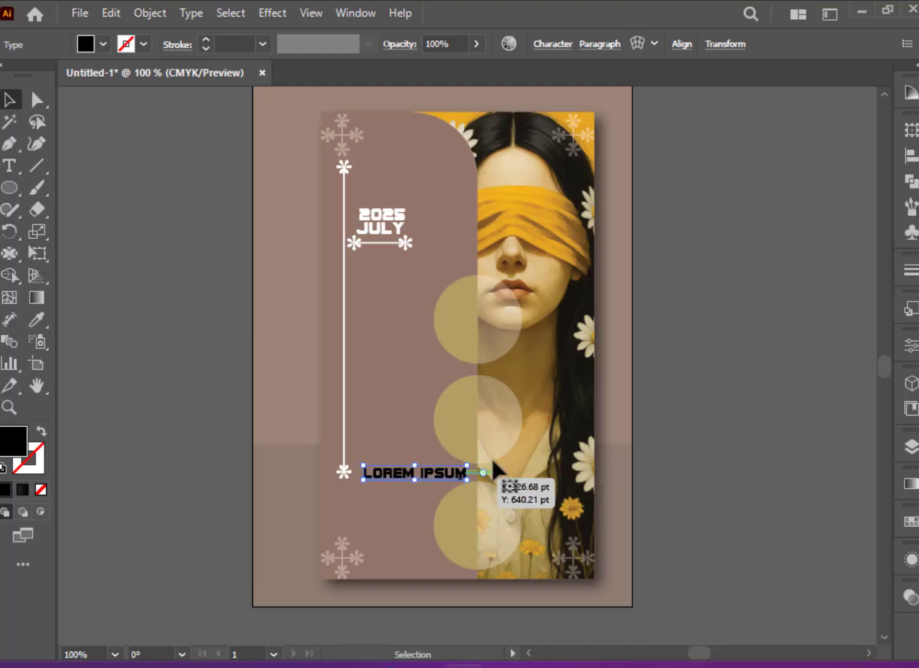
left_click_drag(444, 477, 439, 478)
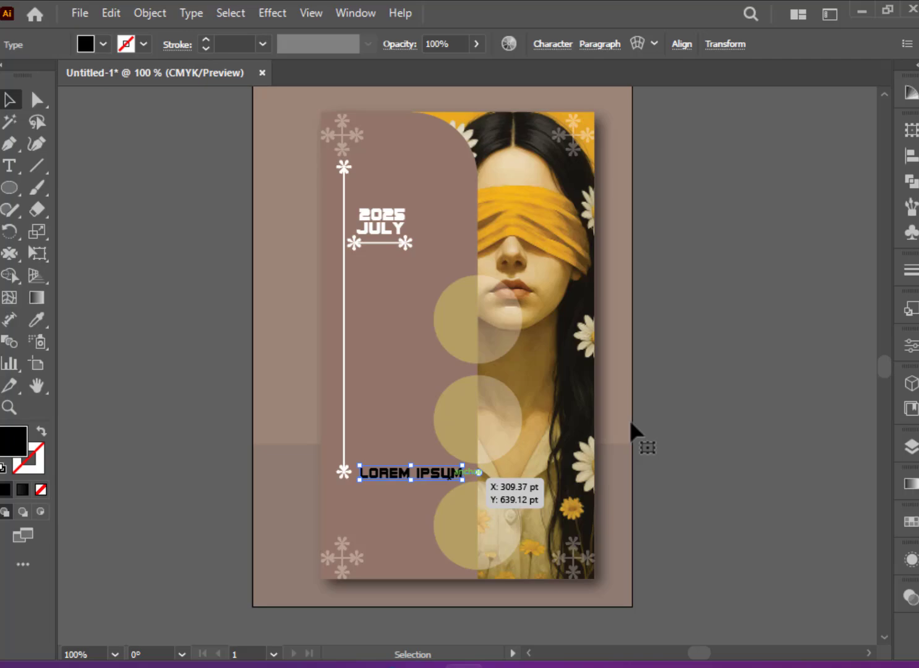
- Set the Lorem ipsum text to Bradley Hand ITC, 36 pt, with -46 tracking
left_click(911, 348)
left_click(865, 540)
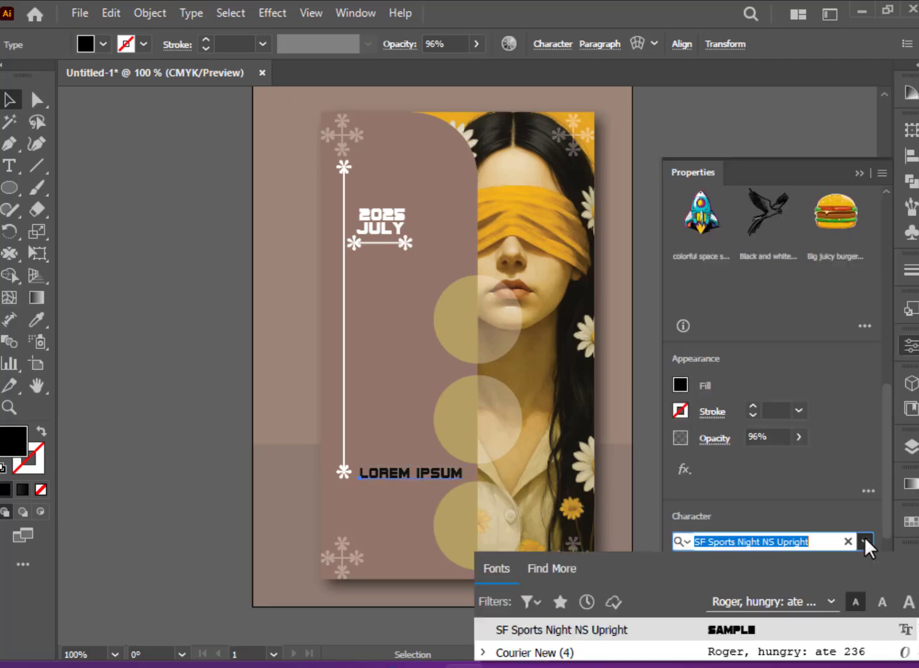
left_click_drag(886, 413, 888, 485)
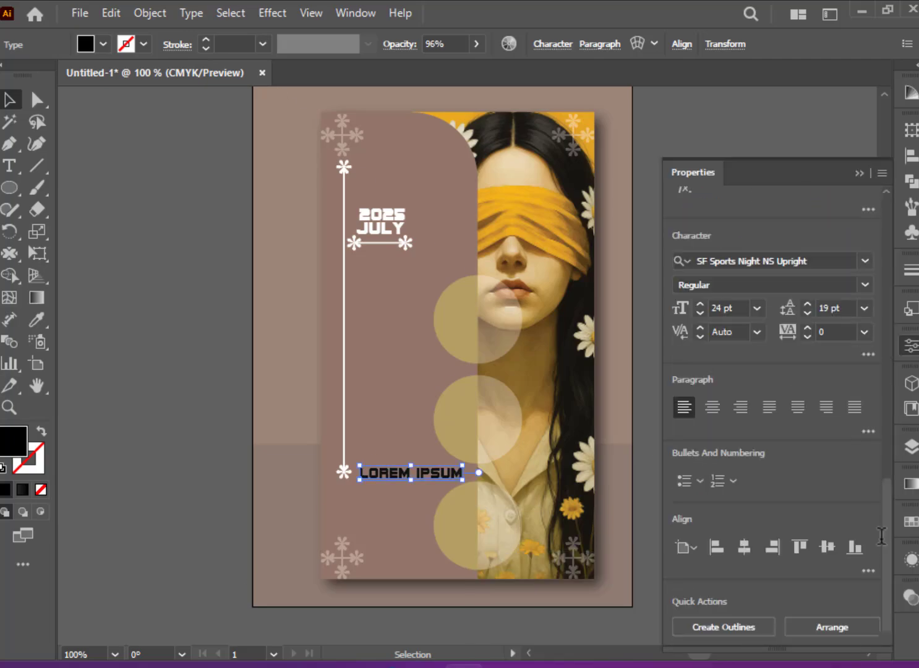
left_click(865, 261)
scroll(758, 538, "down", 2)
scroll(757, 539, "down", 5)
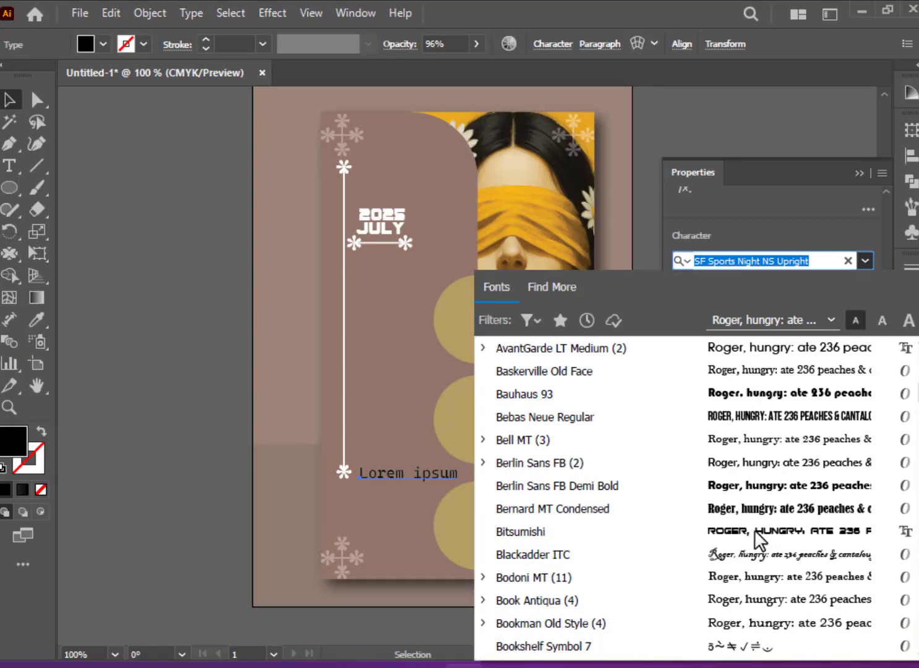
scroll(757, 539, "down", 2)
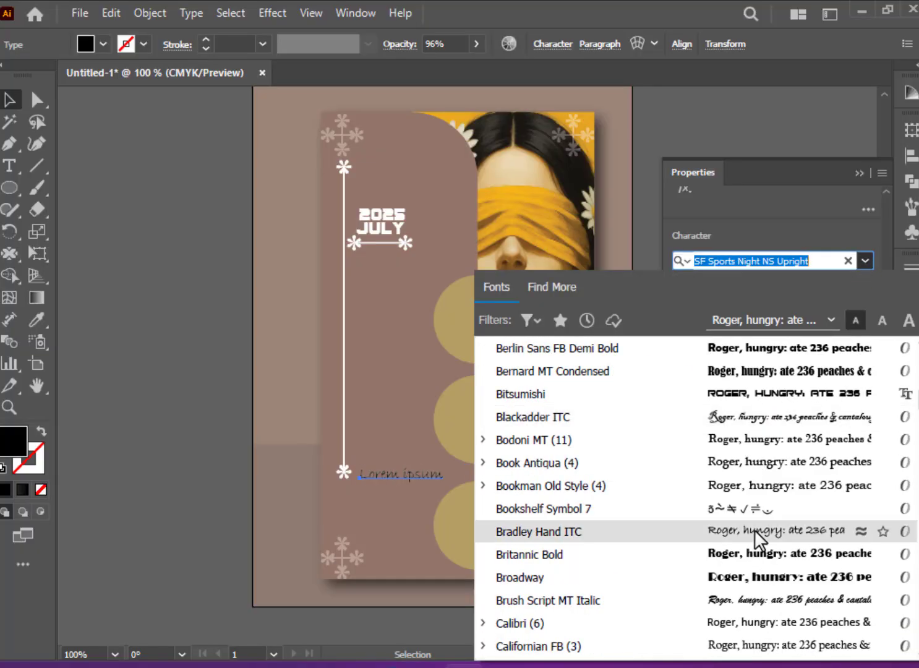
left_click(755, 530)
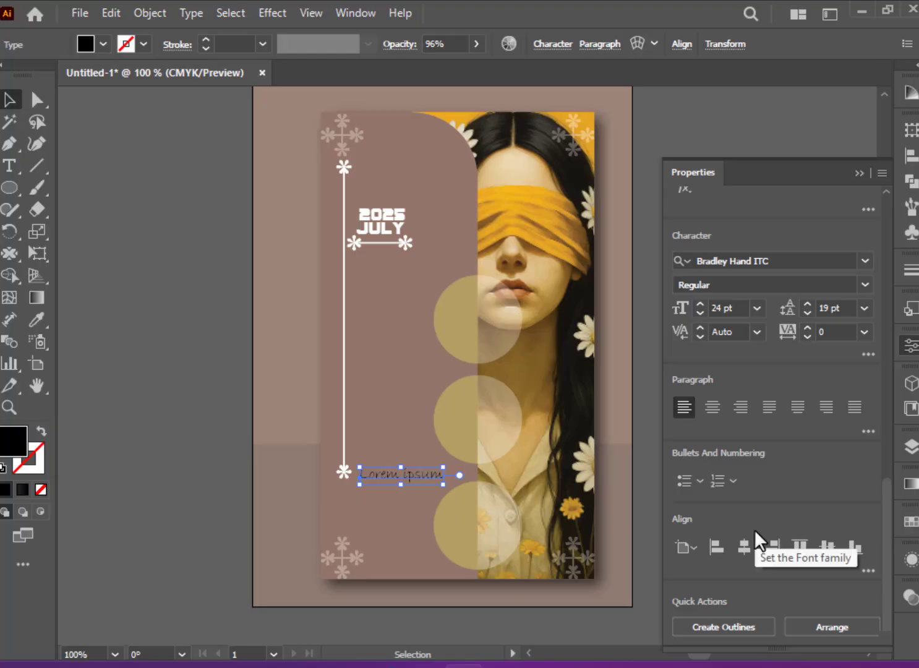
left_click(760, 309)
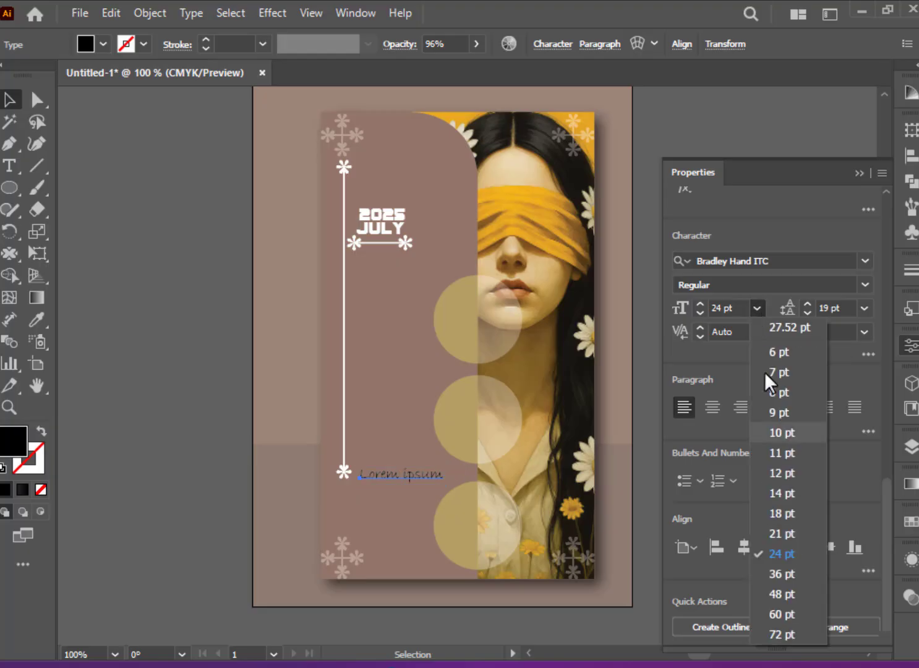
left_click(779, 573)
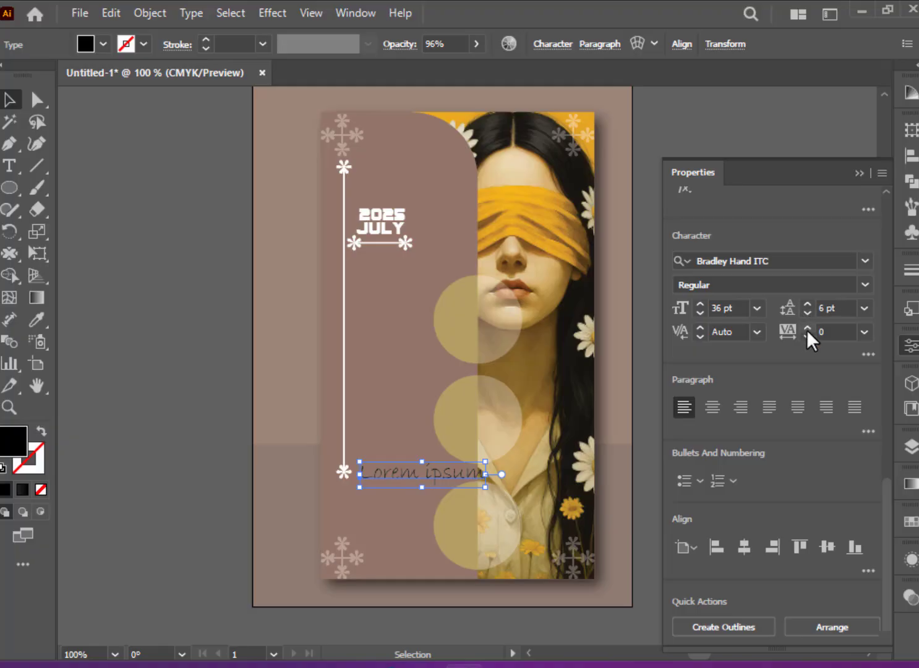
left_click(807, 336)
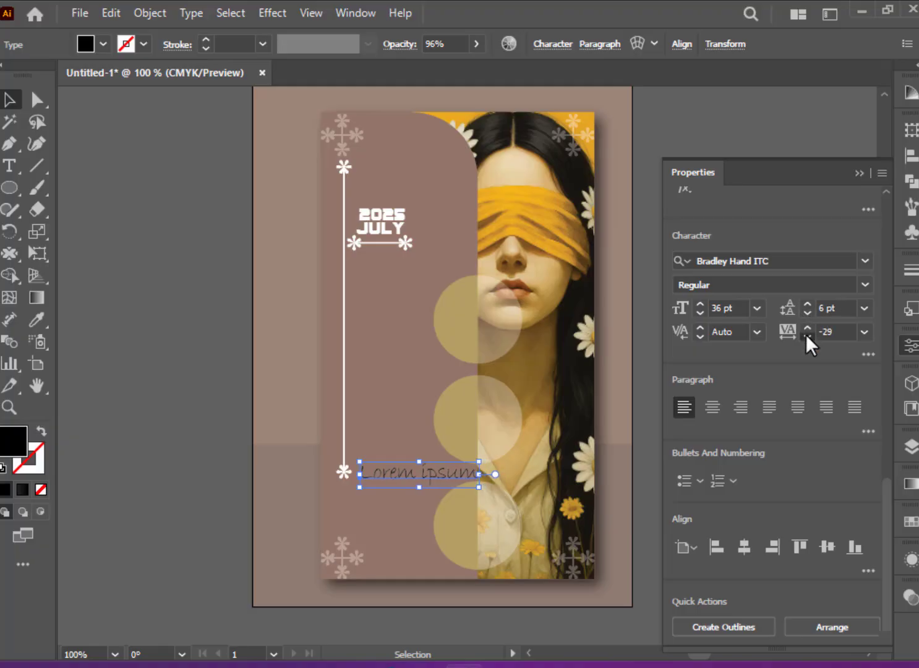
- Give the text a near-white C0 M0 Y0 K5 fill, keeping the Regular style
left_click(103, 44)
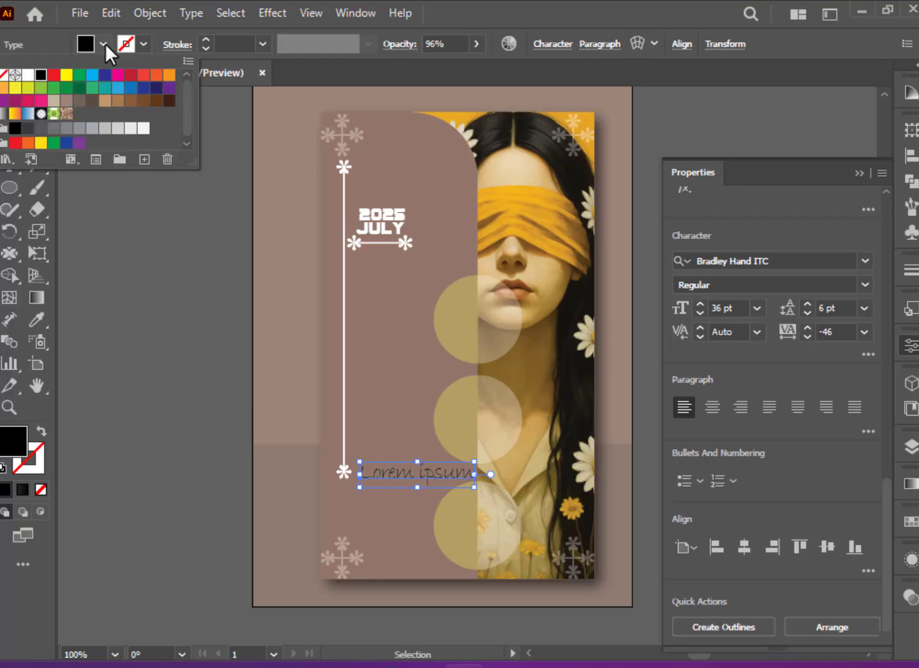
left_click(143, 127)
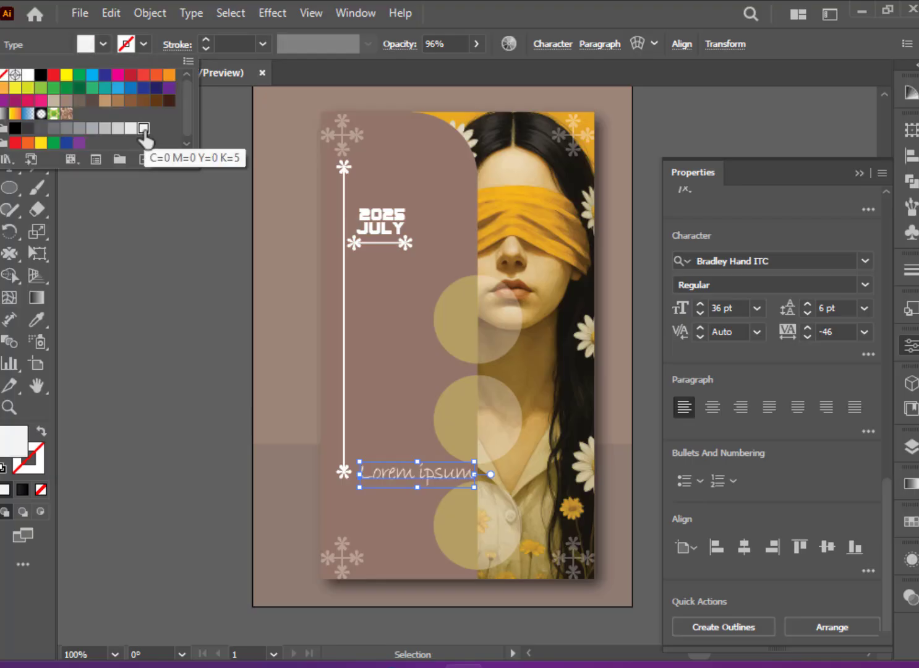
left_click(864, 286)
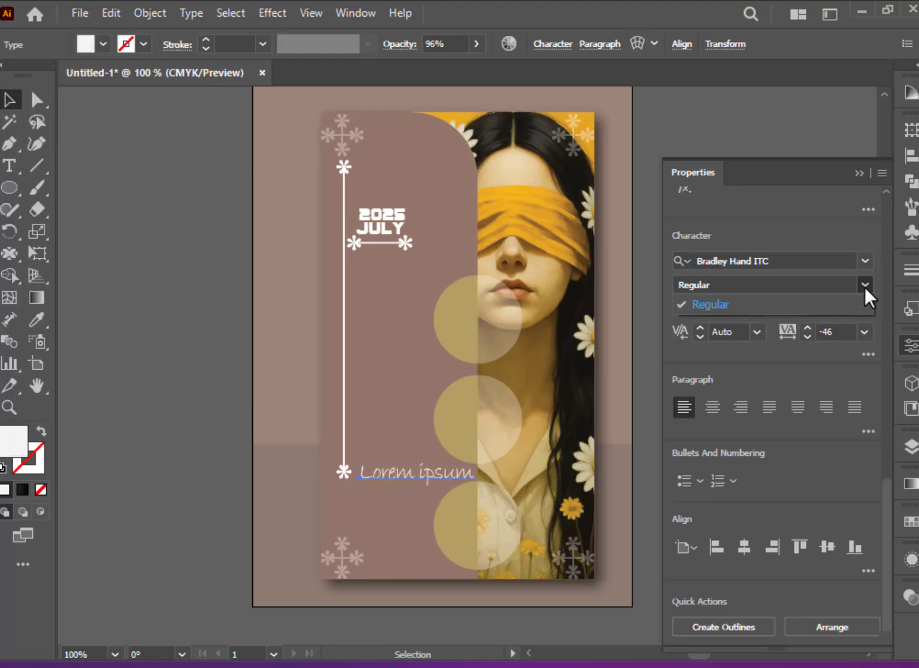
left_click(865, 286)
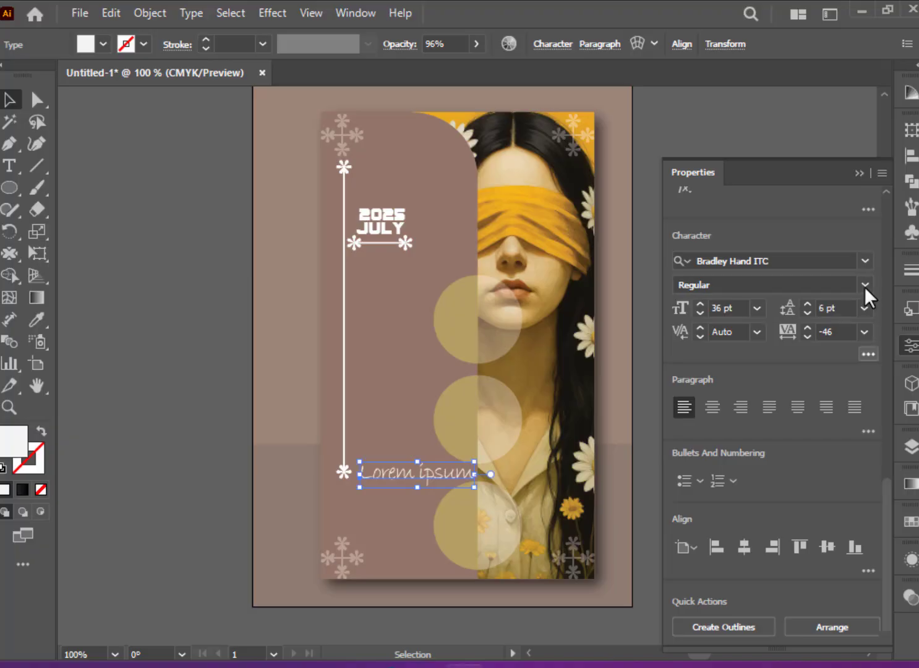
left_click(38, 209)
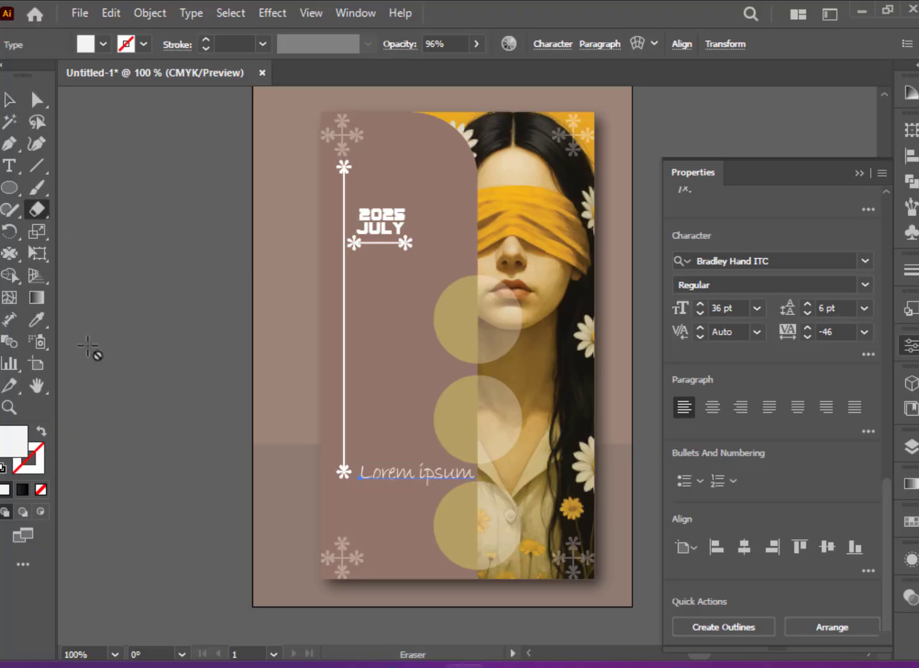
left_click(10, 100)
left_click(147, 296)
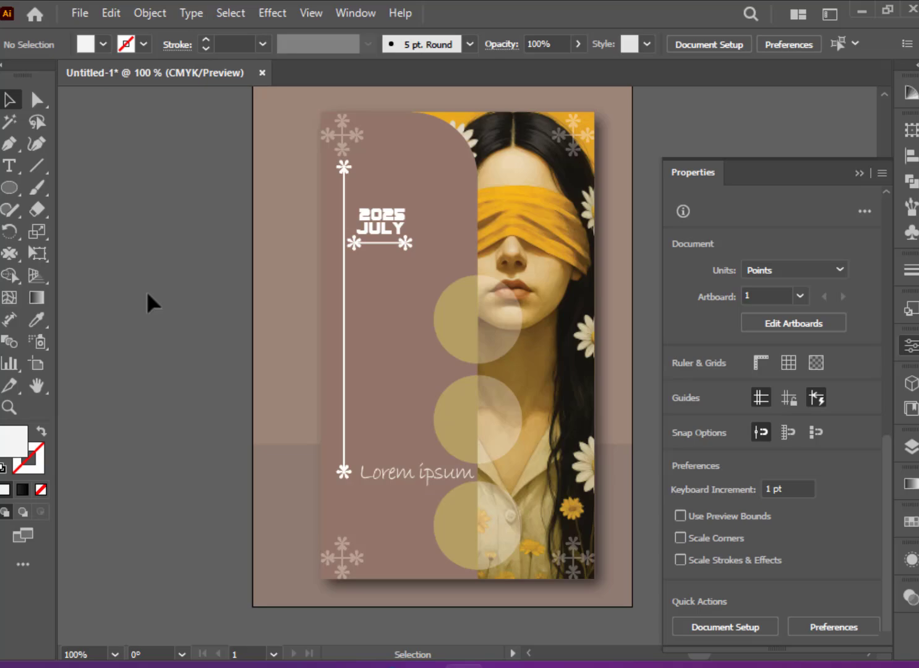
left_click(910, 346)
- Draw a paragraph text box below the heading with tracking 0 and 12 pt size
left_click(10, 167)
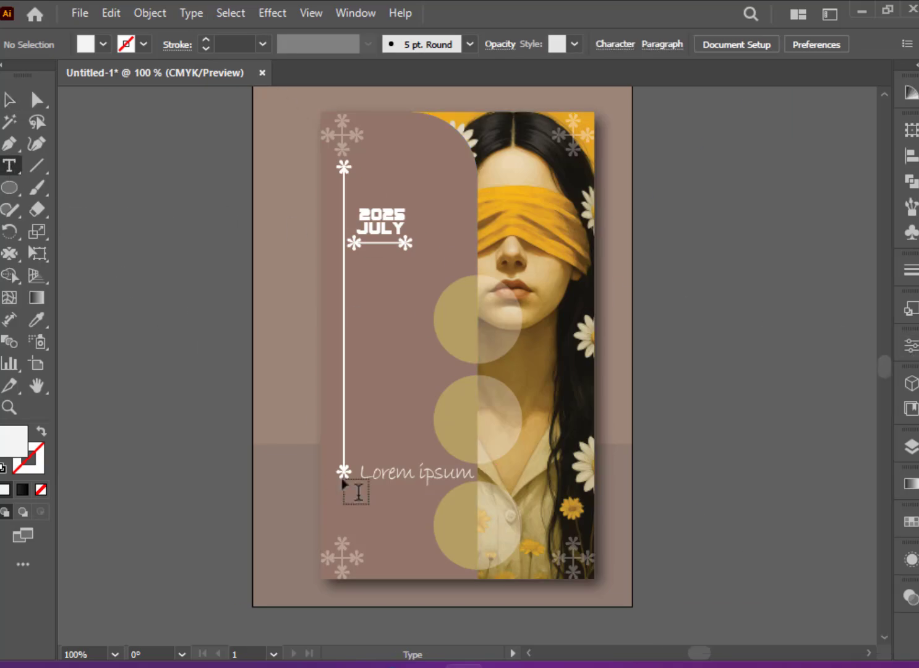
left_click_drag(359, 495, 532, 565)
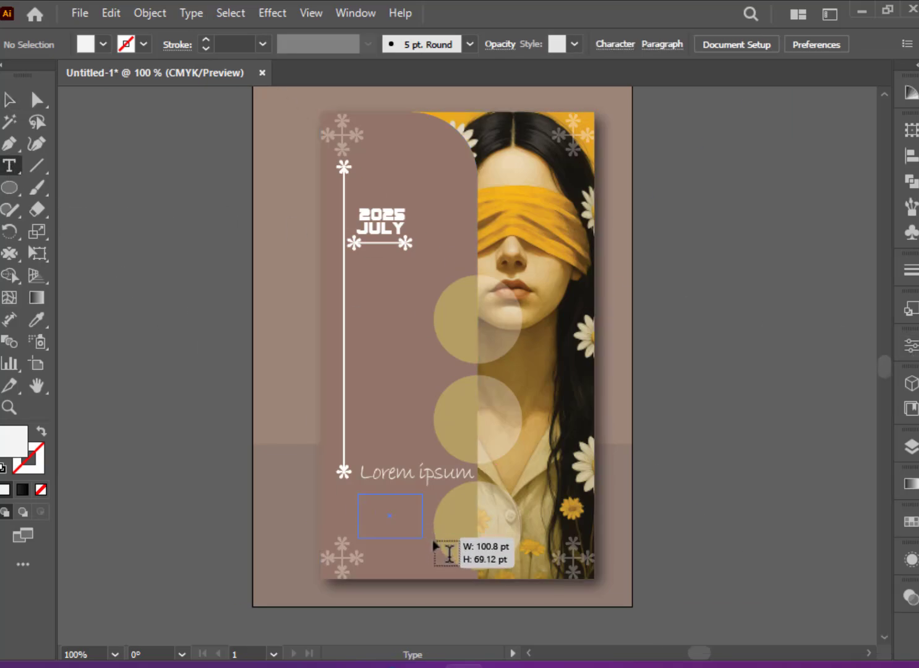
left_click(910, 347)
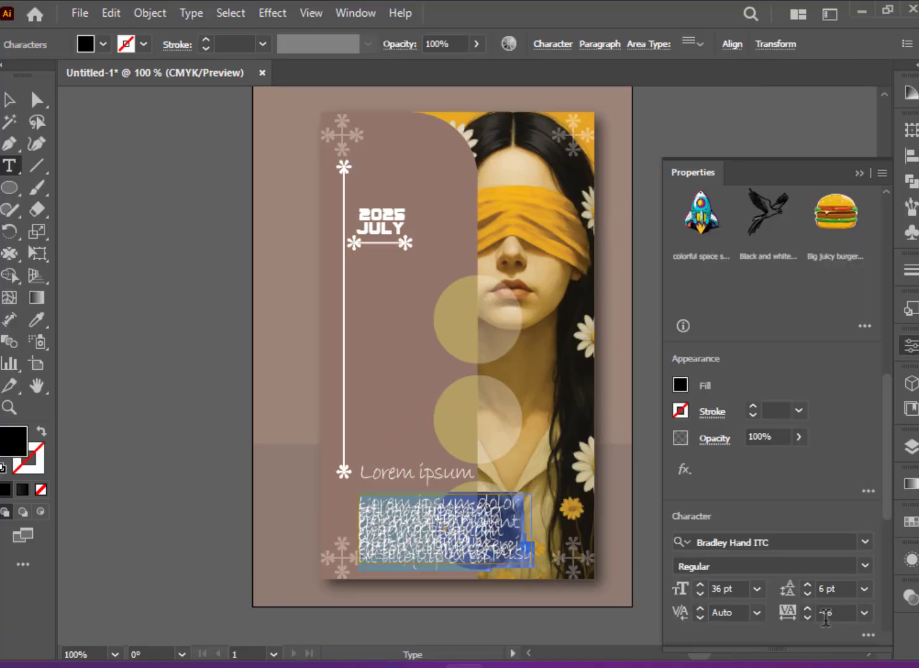
double_click(847, 612)
type("0")
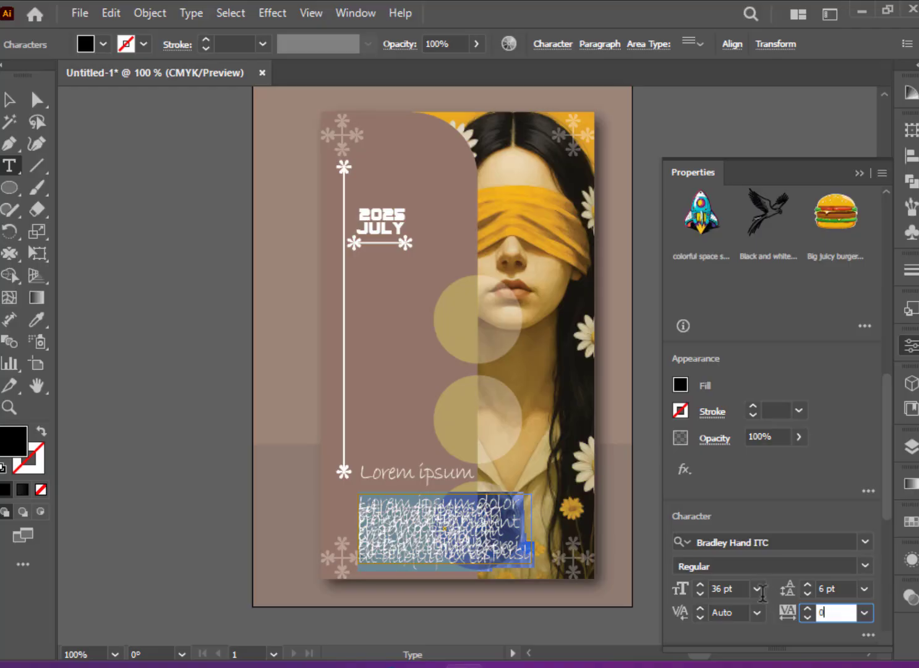
left_click(757, 588)
left_click(780, 410)
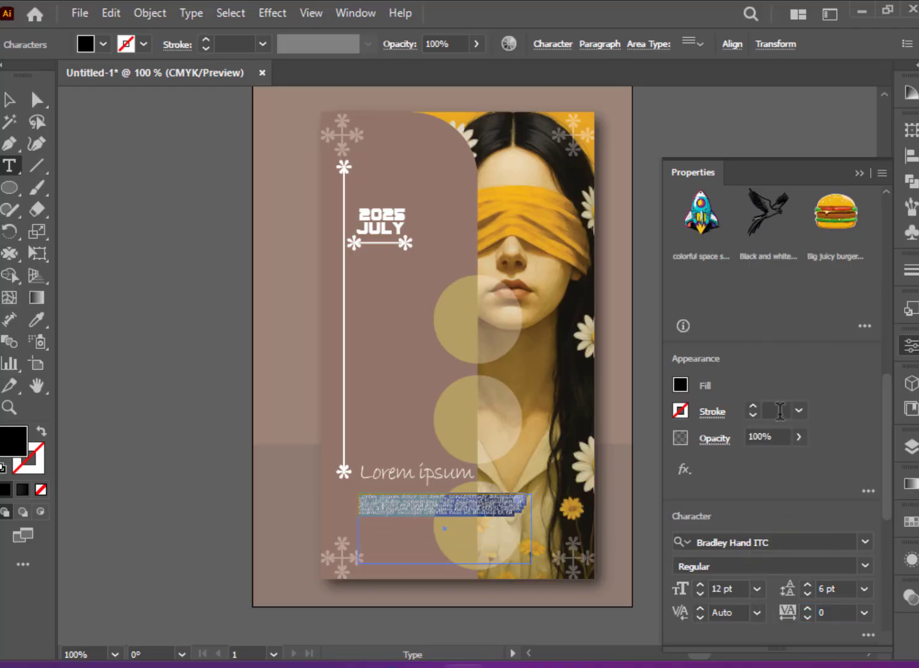
- Change the body text font to Arial Regular and clear the old frame
left_click(867, 541)
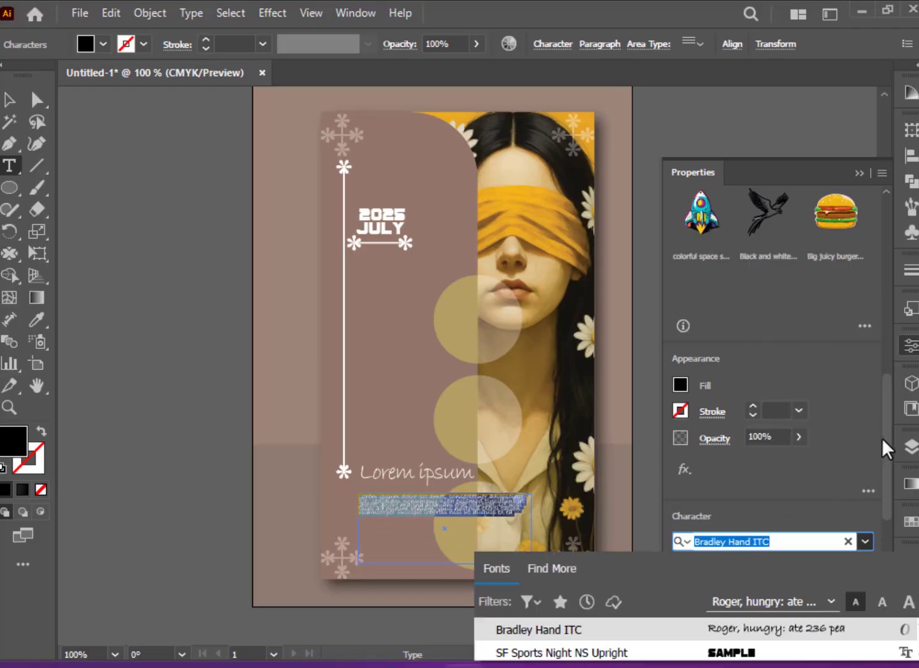
scroll(886, 448, "down", 1)
scroll(888, 470, "down", 5)
left_click(866, 211)
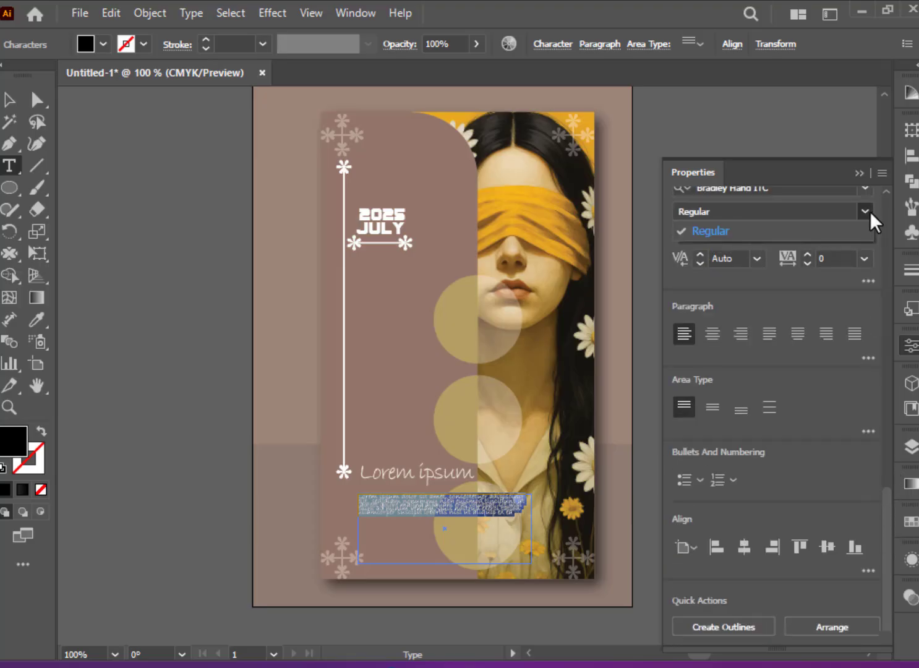
left_click(888, 501)
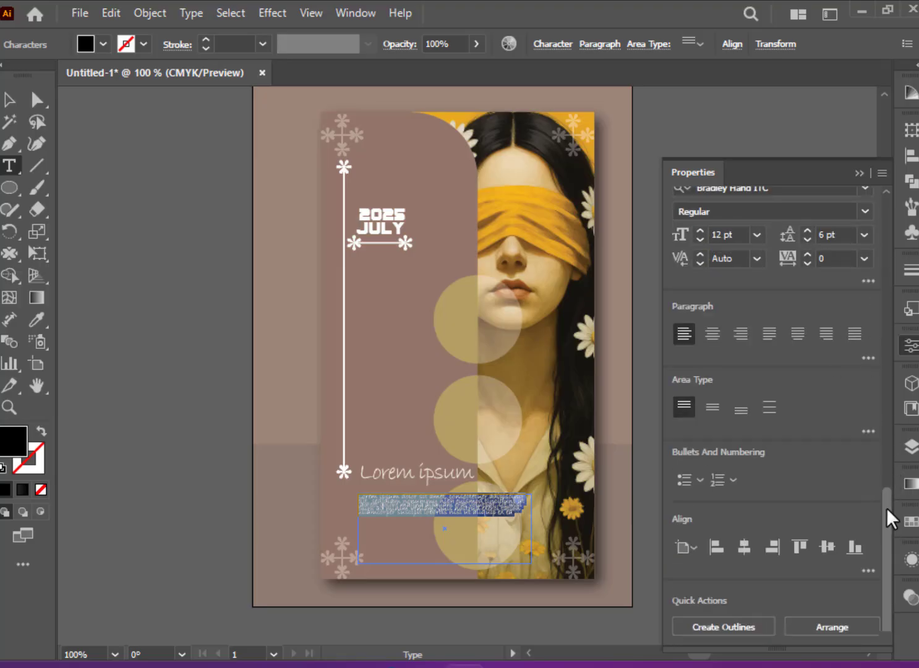
left_click_drag(886, 508, 886, 480)
left_click(865, 287)
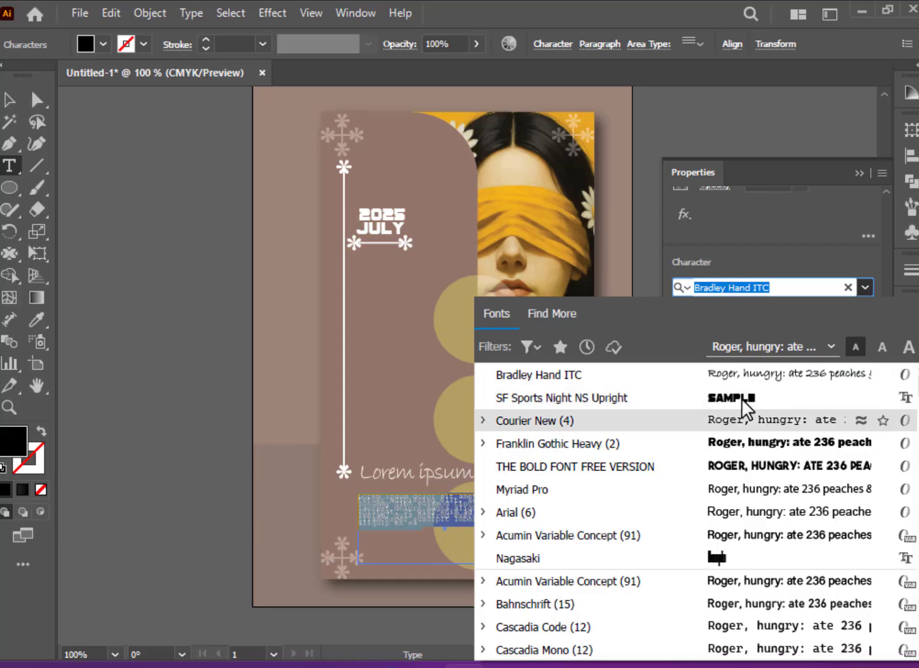
left_click(738, 512)
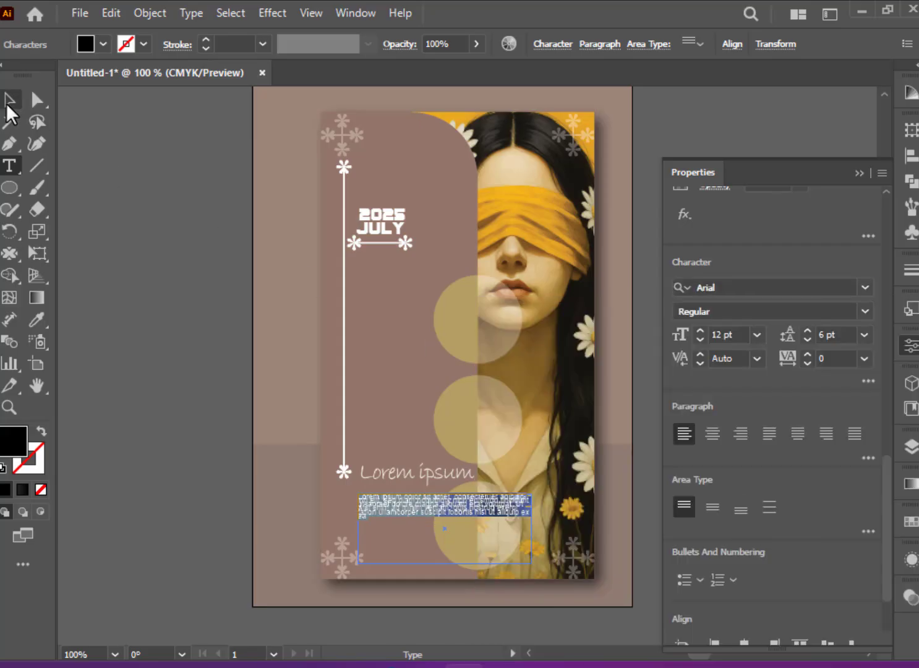
left_click(11, 101)
key("ctrl+shift+a")
- Draw a new text area below the Lorem ipsum heading with 10 pt leading
left_click(6, 173)
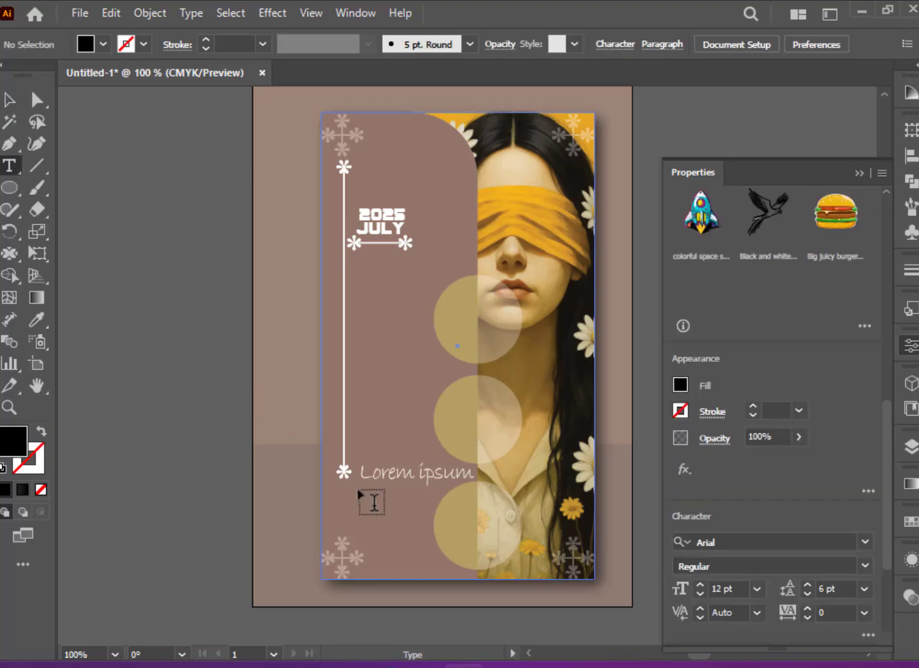
left_click_drag(359, 491, 477, 551)
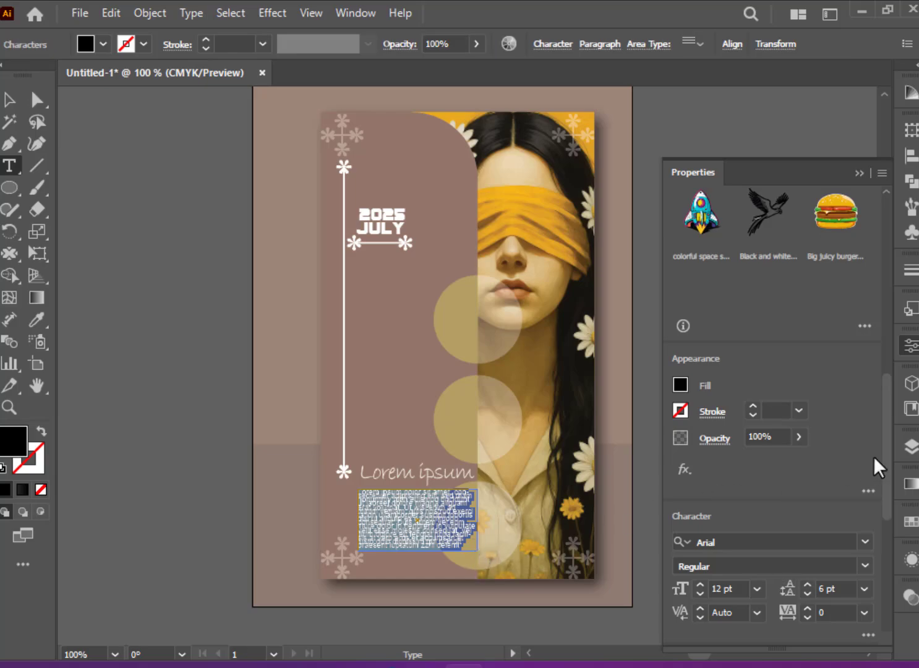
scroll(874, 457, "down", 3)
scroll(889, 489, "down", 1)
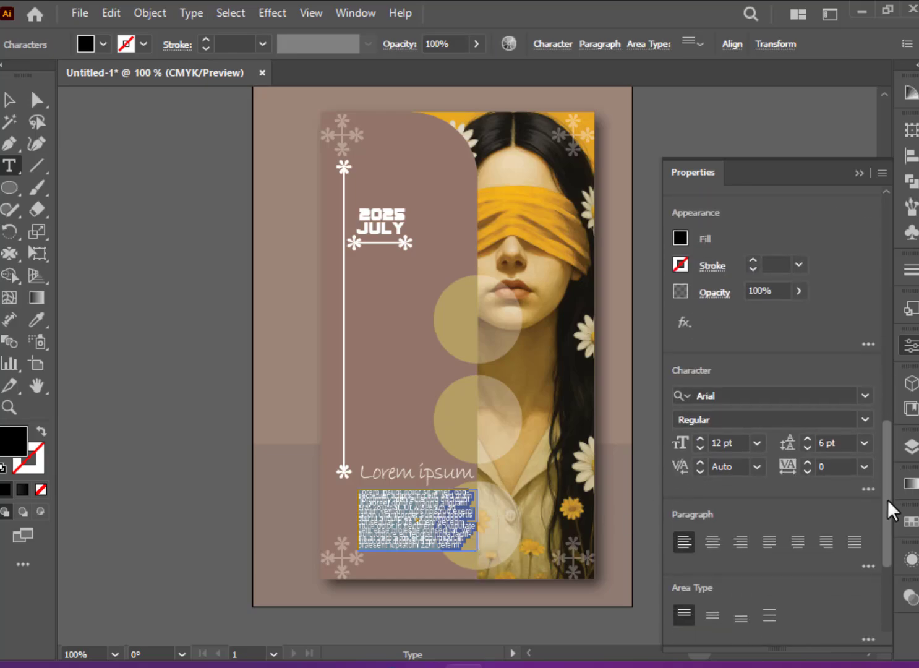
left_click(809, 448)
left_click(808, 450)
left_click(807, 440)
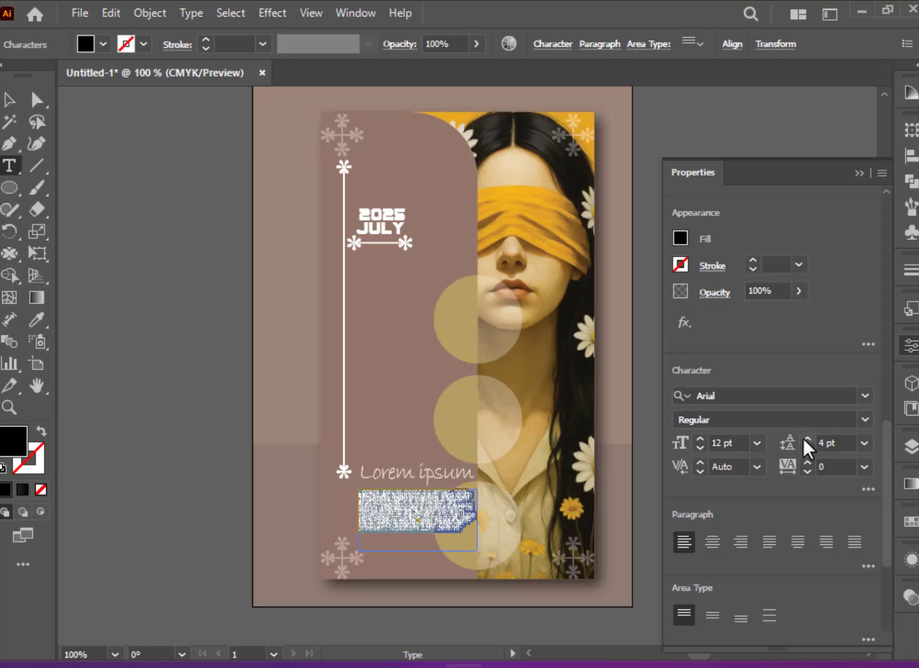
left_click(805, 439)
left_click(805, 439)
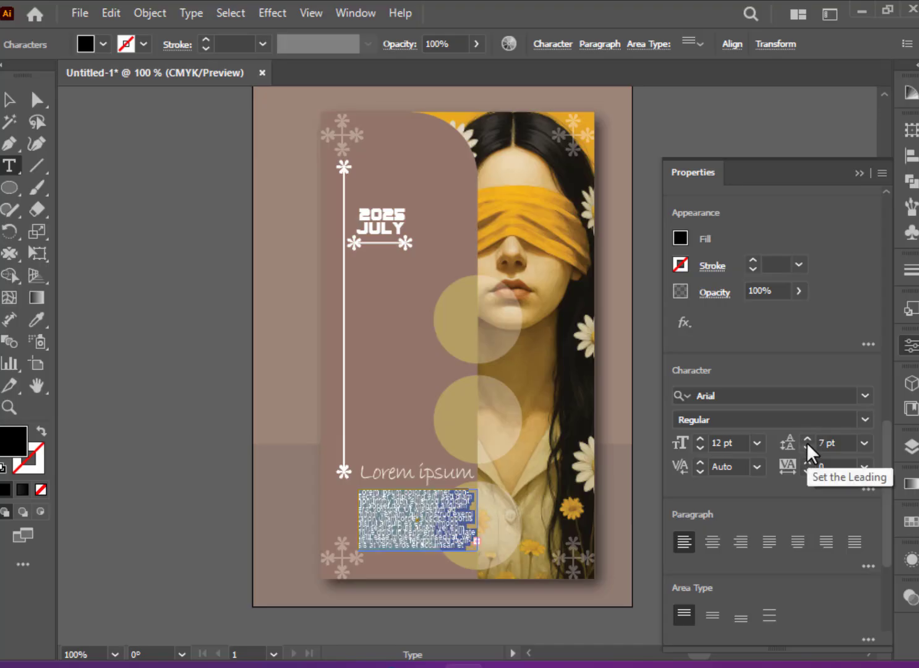
left_click(806, 437)
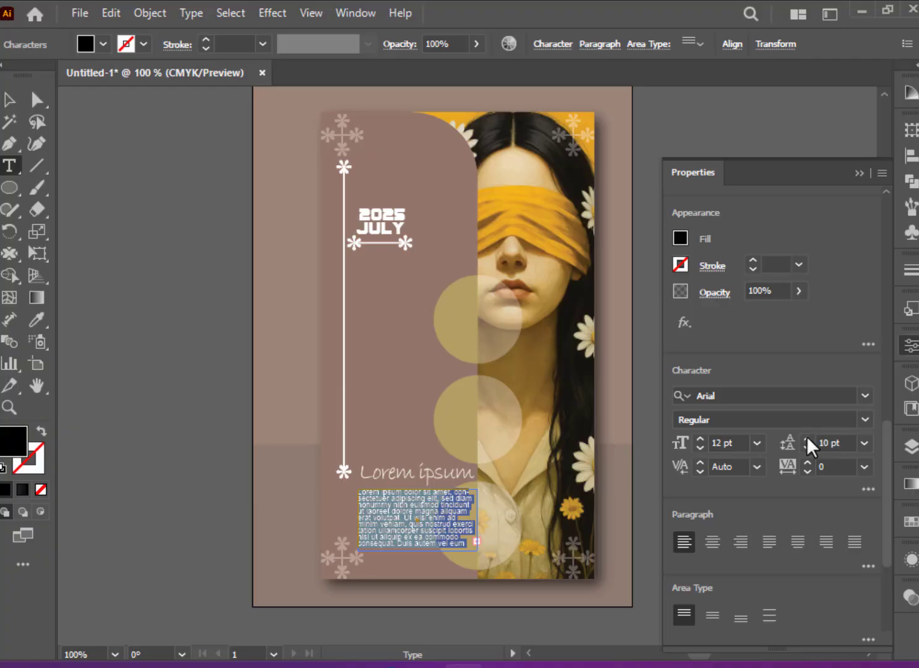
- Make the paragraph text white, then place a path point on the upper circle's edge
left_click(9, 99)
left_click(38, 254)
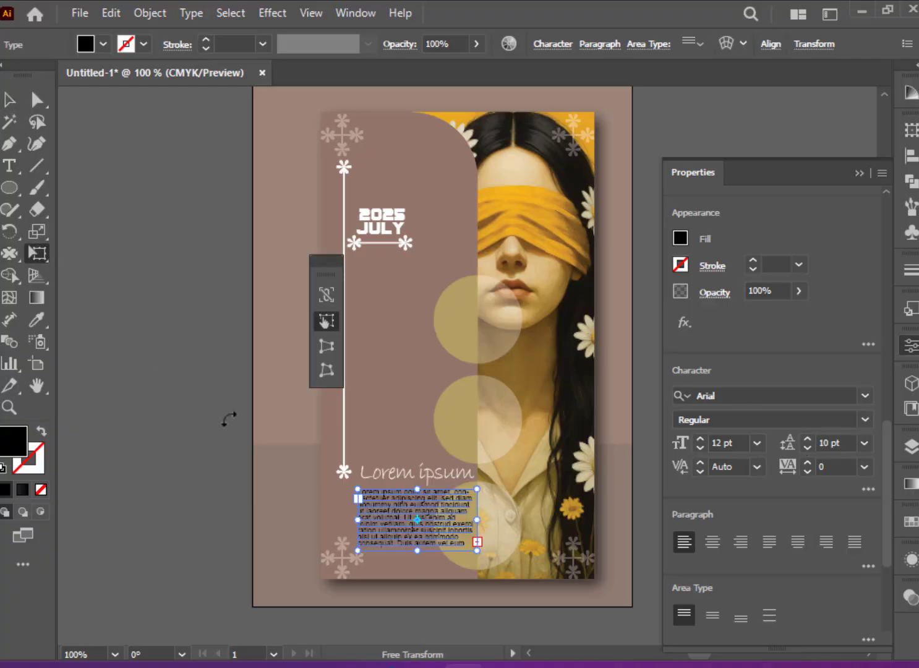
left_click(10, 99)
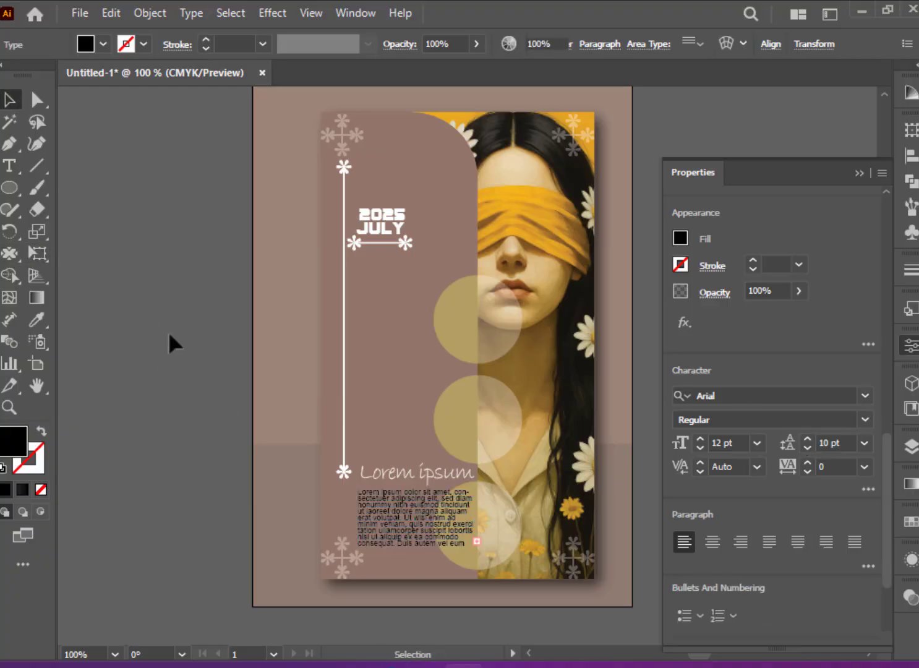
left_click(103, 44)
left_click(145, 129)
left_click(146, 302)
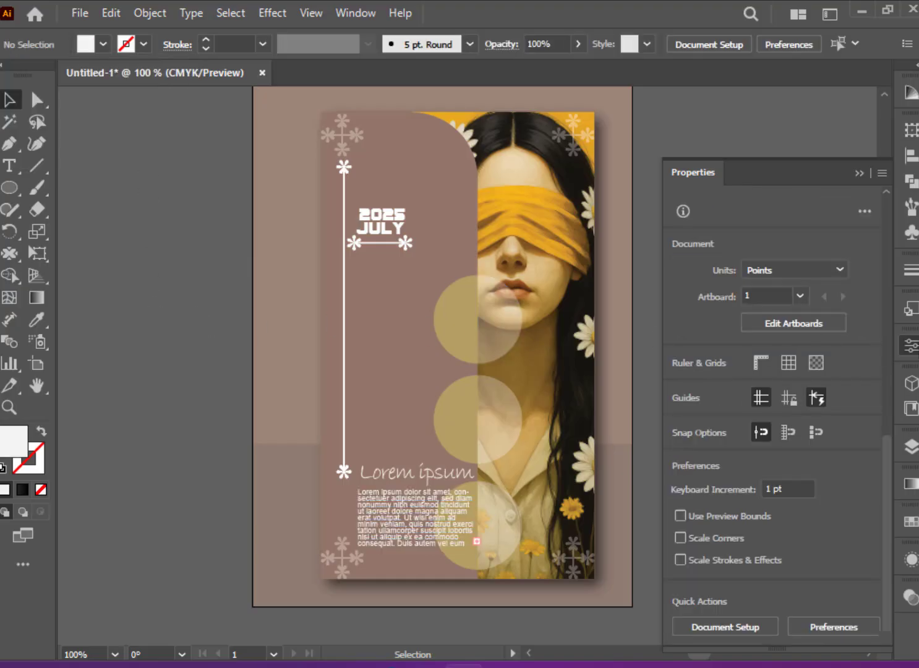
left_click(911, 345)
scroll(719, 398, "up", 1)
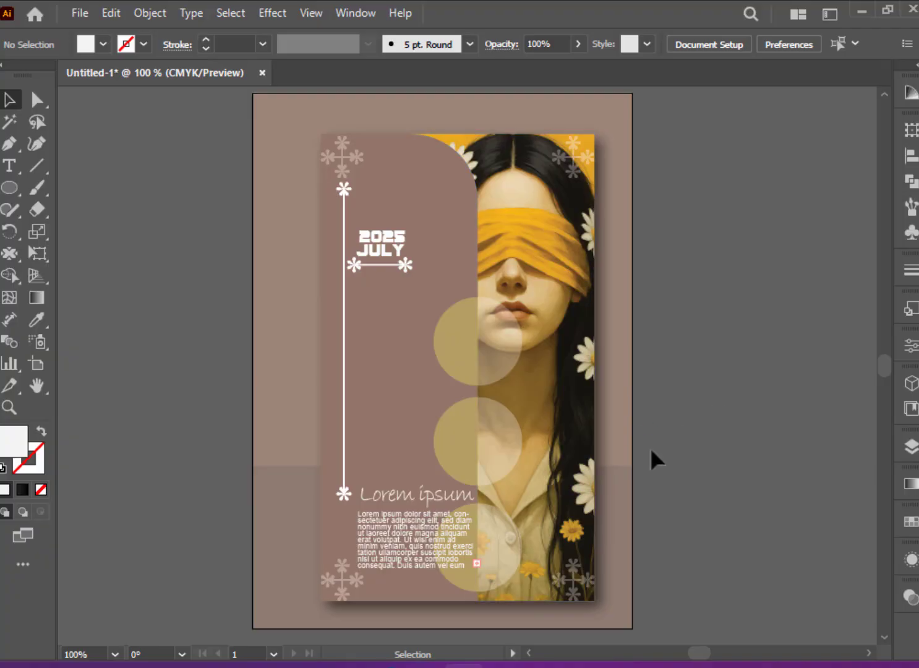
left_click(10, 144)
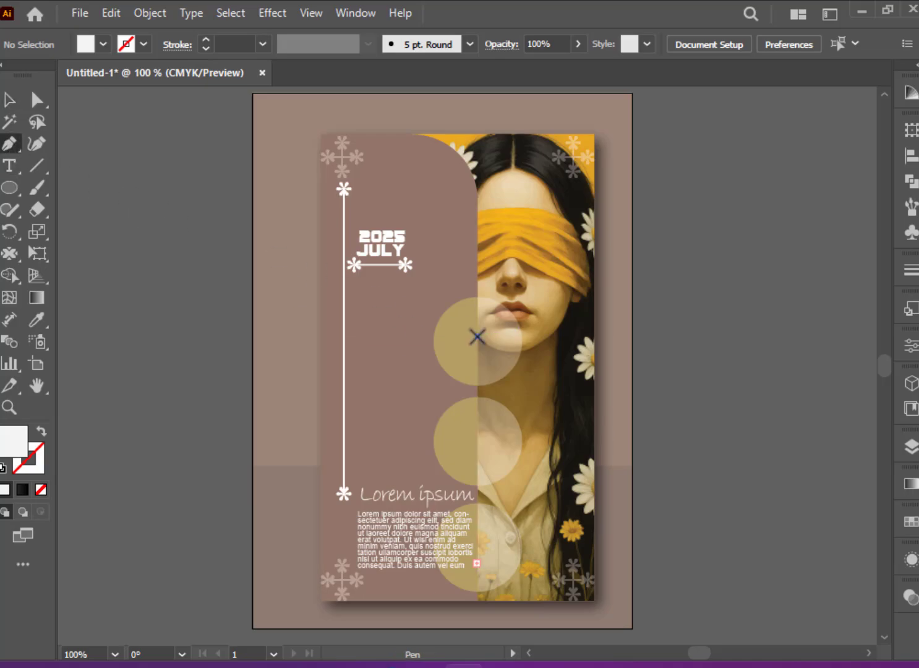
left_click(477, 337)
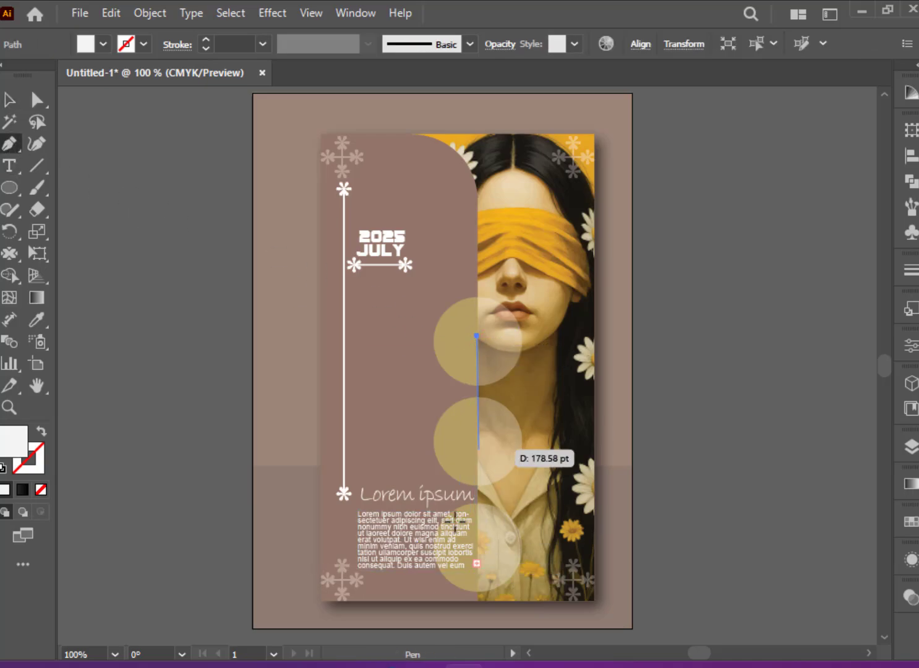
- Delete the stray single-point path left on the upper circle
left_click(9, 99)
left_click(132, 263)
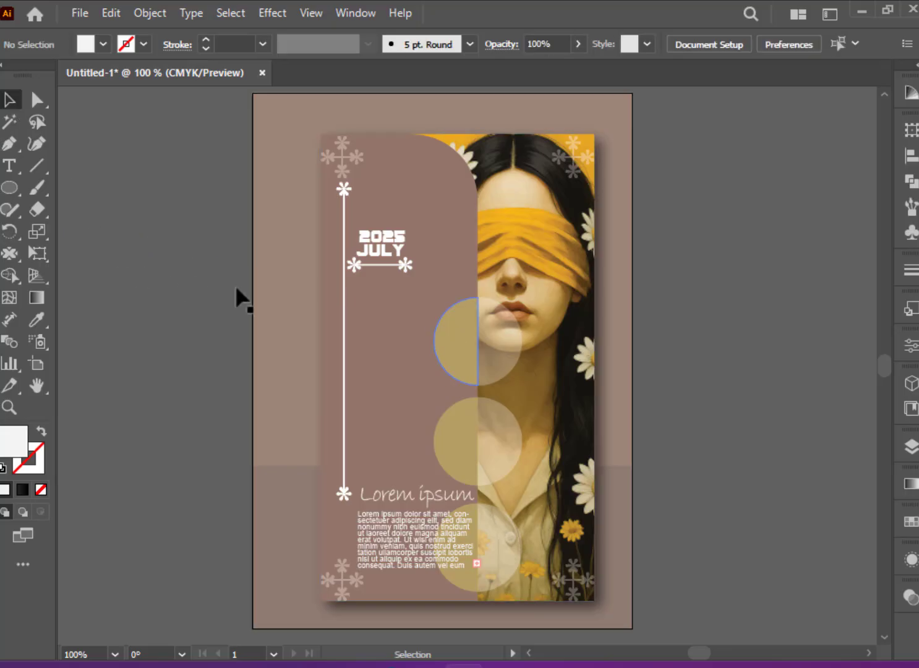
left_click(478, 337)
key("Delete")
left_click(479, 560)
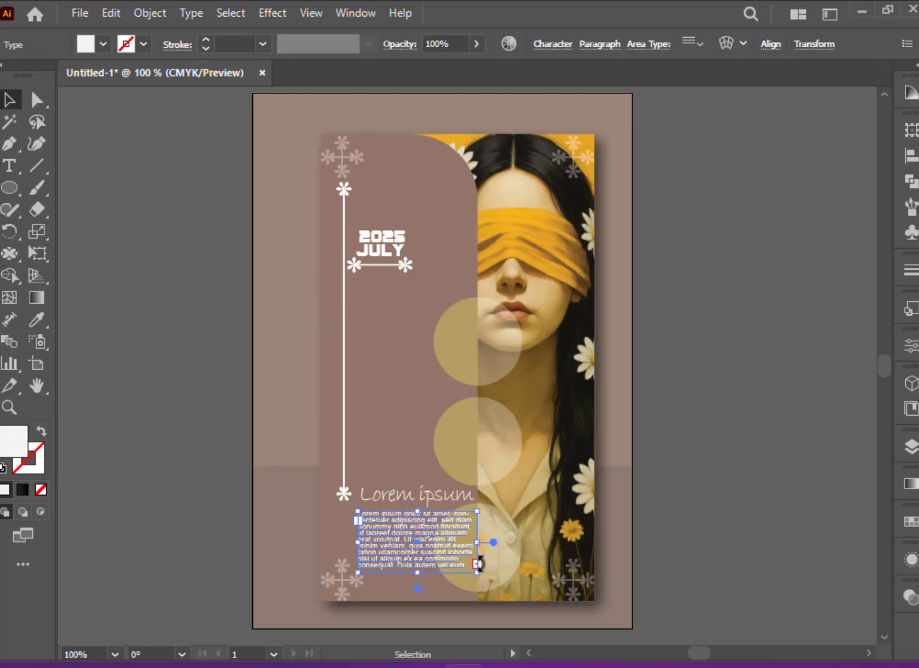
left_click(678, 555)
left_click(476, 566)
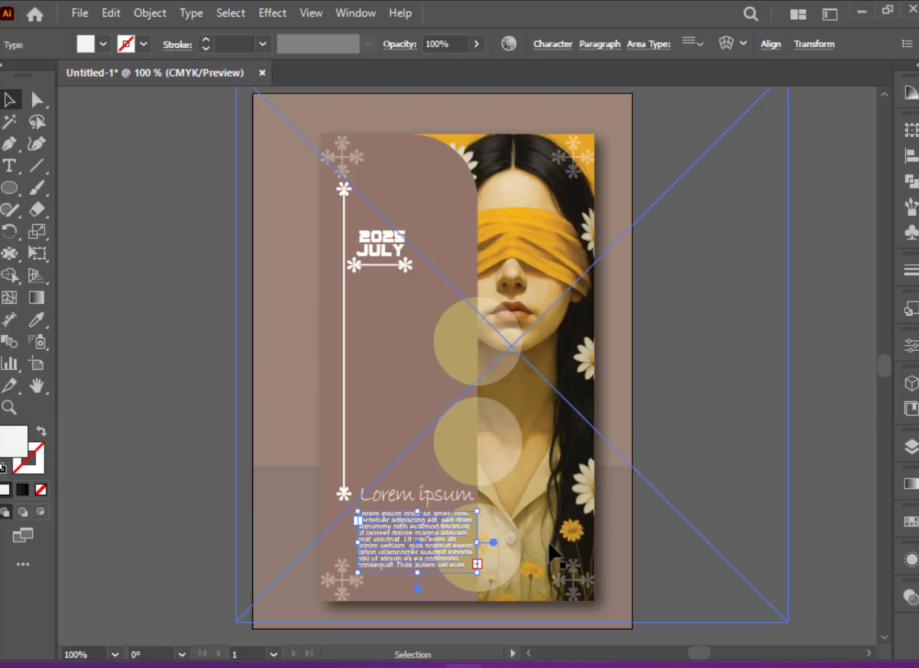
left_click(745, 476)
- Nudge the body paragraph frame back into place just beneath the script heading
key("ctrl+equal")
key("ctrl+equal")
key("ctrl+equal")
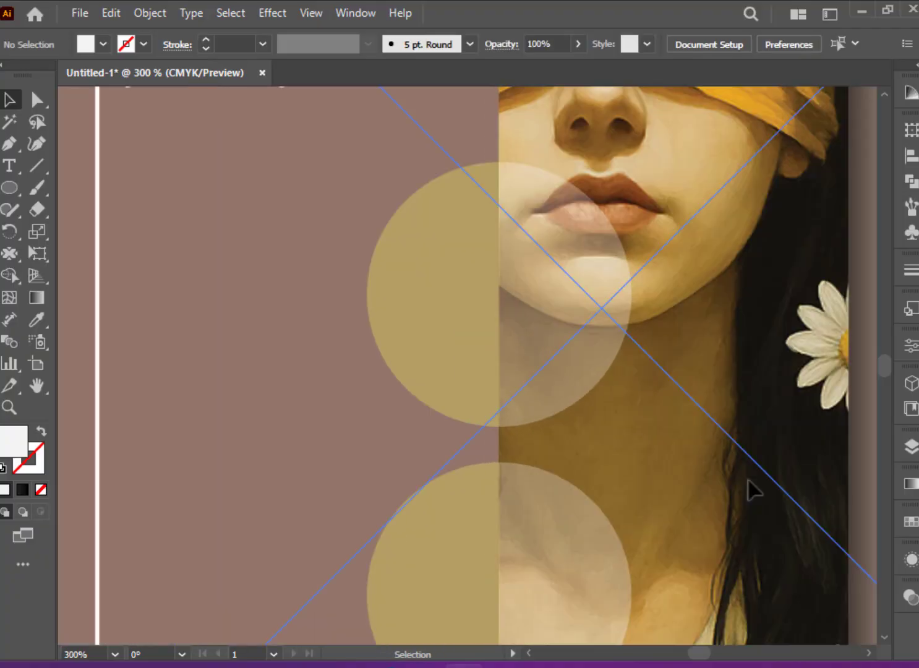
scroll(589, 411, "down", 5)
scroll(519, 361, "down", 2)
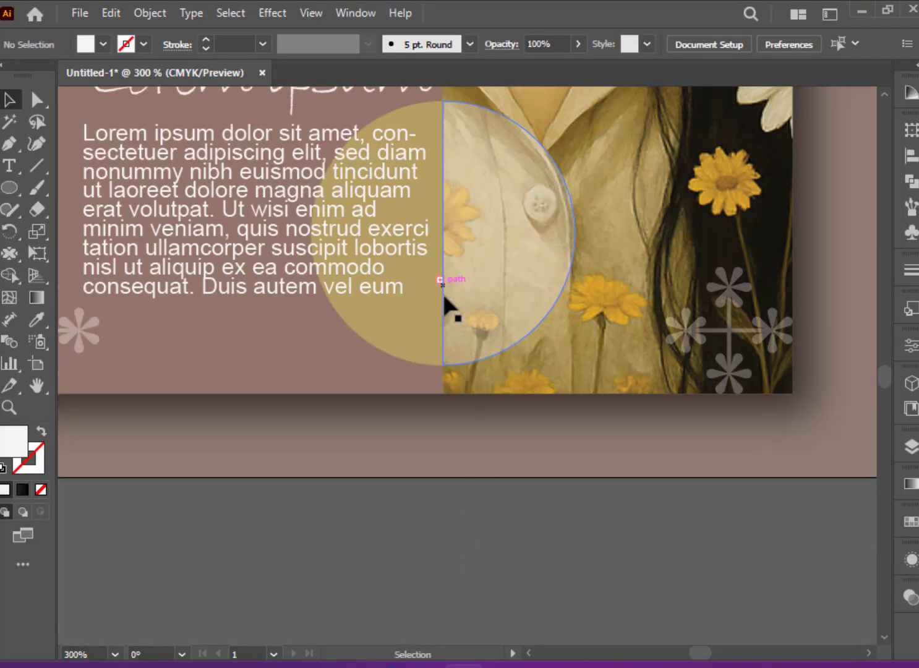
left_click(397, 291)
left_click_drag(397, 289, 385, 310)
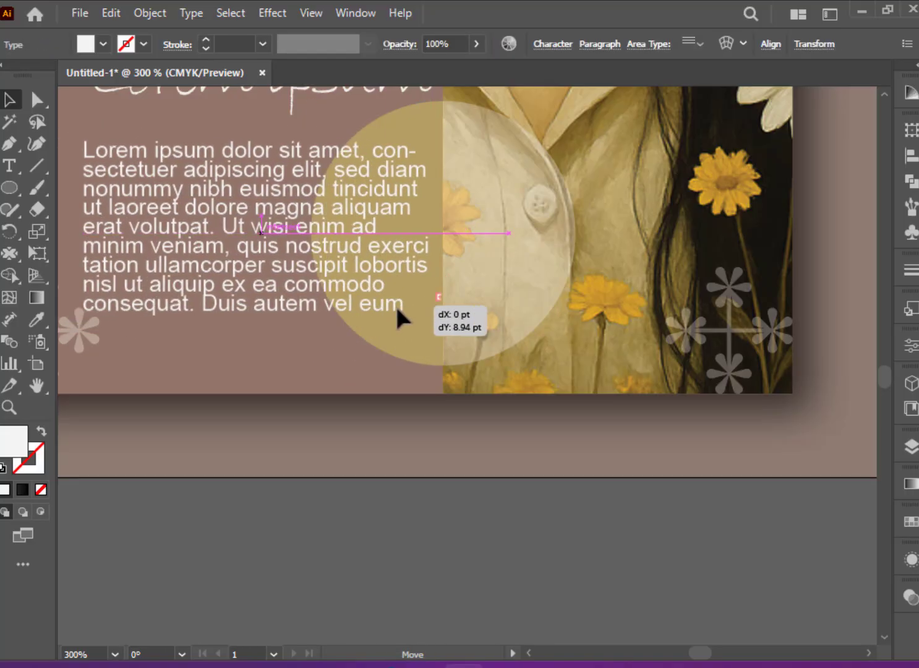
mouse_move(386, 309)
left_mouse_down()
mouse_move(396, 267)
mouse_move(398, 281)
left_mouse_up()
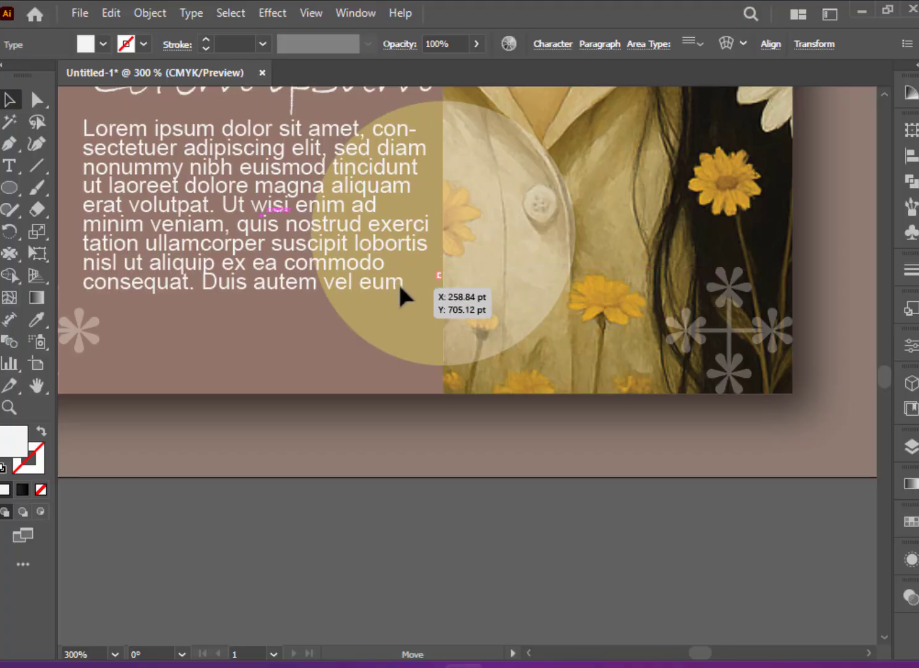
left_click(401, 526)
scroll(401, 526, "up", 3)
scroll(402, 532, "up", 1)
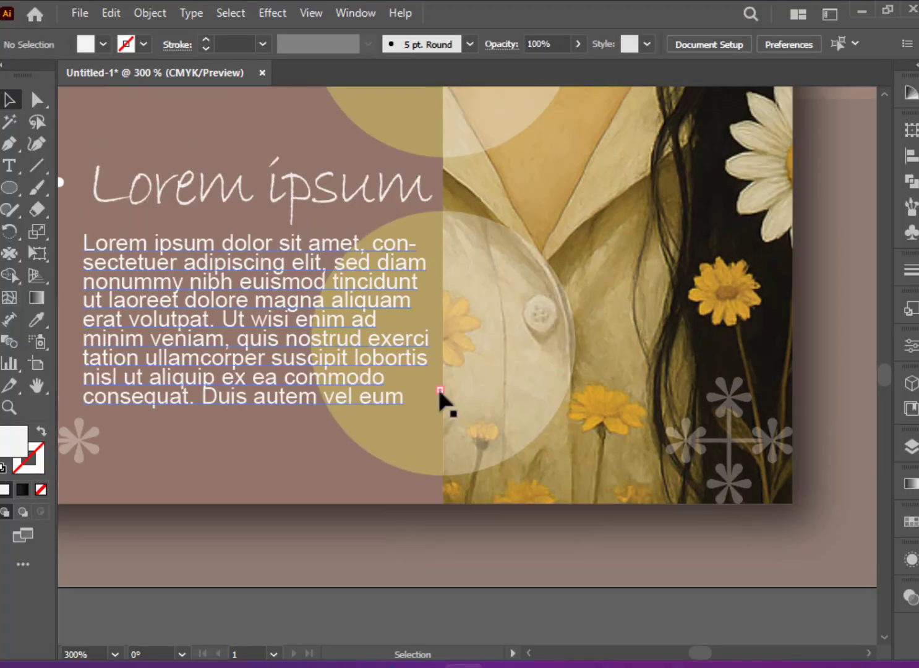
- Trim the placeholder paragraph so it ends 'praesent luptat delenit' with no overflow
left_click(437, 390)
double_click(403, 400)
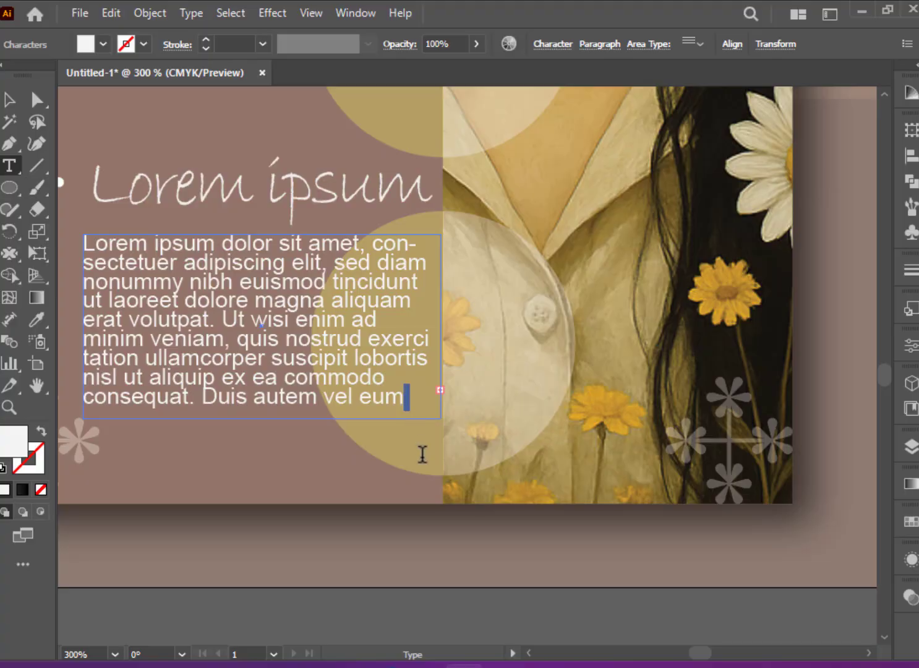
key("BackSpace")
key("BackSpace")
key("BackSpace")
key("BackSpace")
key("BackSpace")
key("BackSpace")
key("BackSpace")
key("BackSpace")
key("BackSpace")
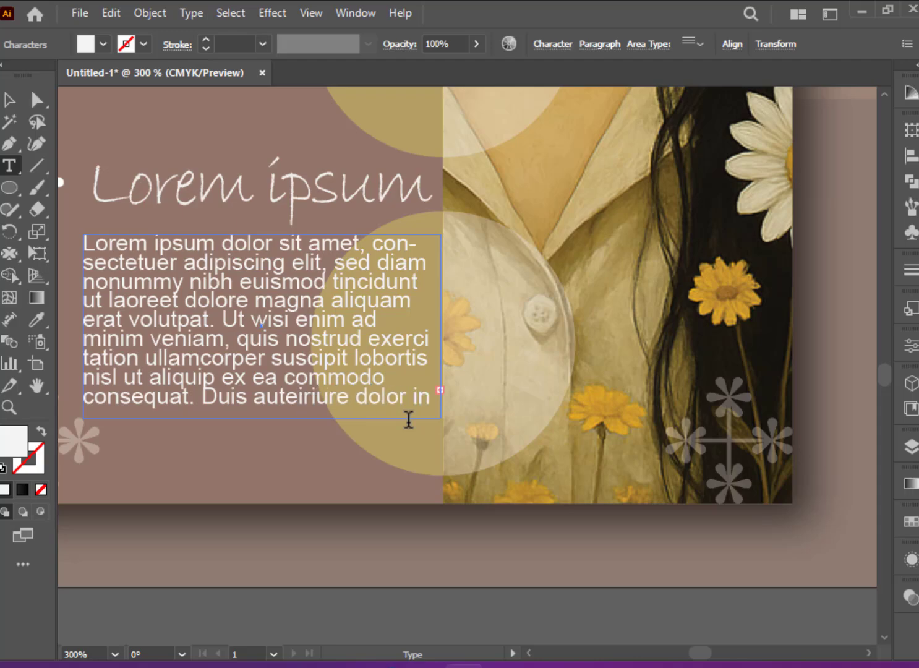
key("BackSpace")
key("BackSpace")
key("BackSpace")
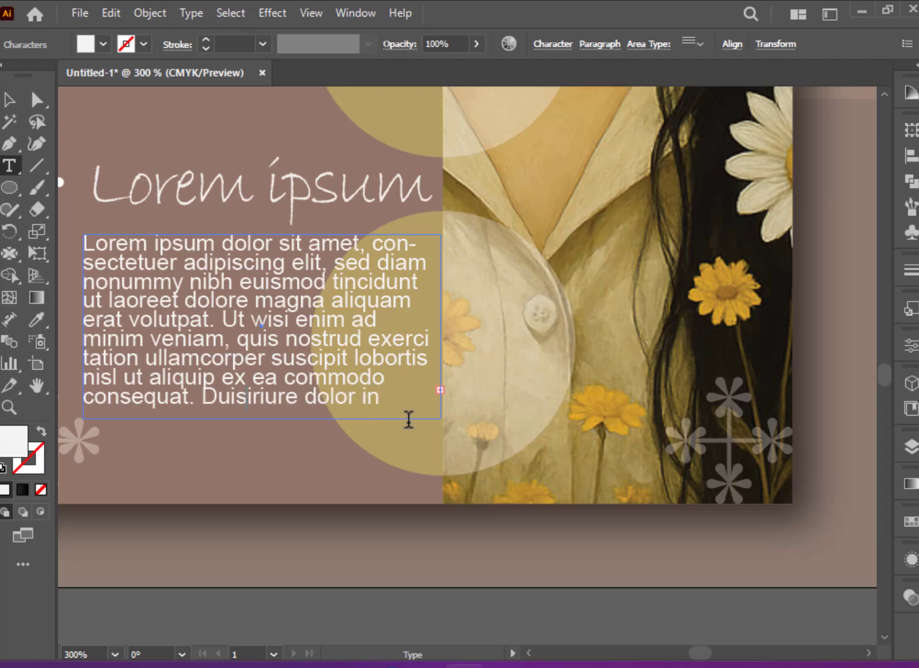
key("BackSpace")
key("BackSpace")
key("BackSpace")
key("BackSpace")
key("BackSpace")
key("BackSpace")
key("BackSpace")
key("BackSpace")
key("BackSpace")
key("BackSpace")
key("BackSpace")
key("BackSpace")
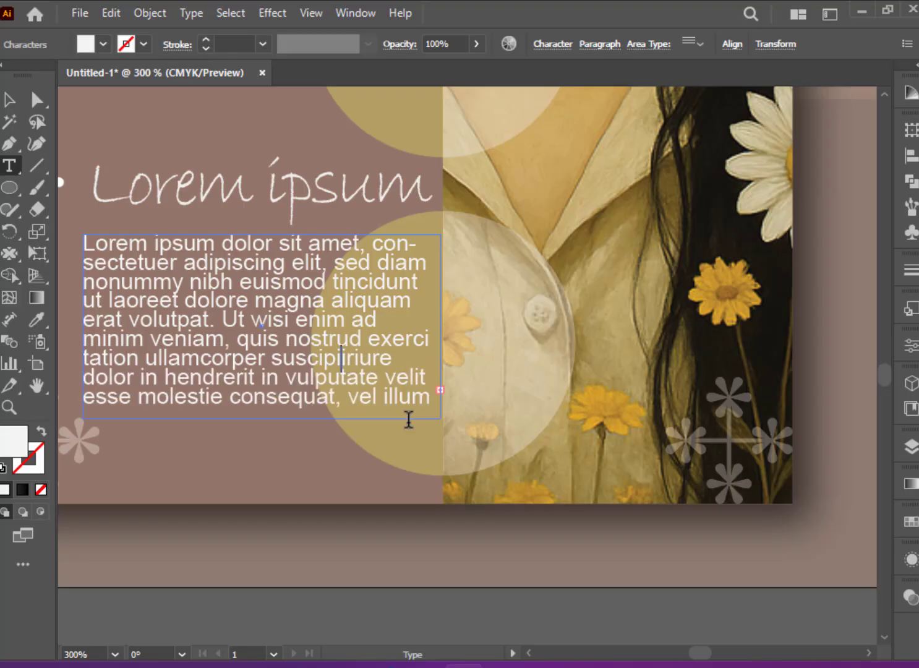
key("BackSpace")
key("BackSpace")
key("BackSpace")
key("BackSpace")
key("BackSpace")
key("BackSpace")
key("BackSpace")
key("BackSpace")
key("BackSpace")
key("BackSpace")
key("BackSpace")
key("BackSpace")
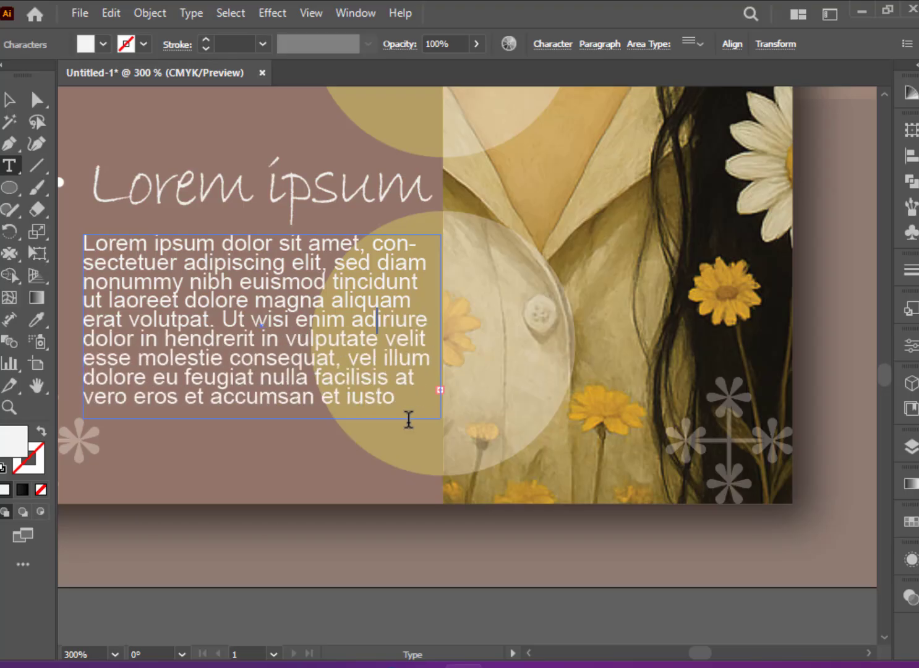
key("BackSpace")
key("BackSpace")
key("BackSpace")
key("BackSpace")
key("BackSpace")
key("BackSpace")
key("BackSpace")
key("BackSpace")
key("BackSpace")
key("BackSpace")
key("BackSpace")
key("BackSpace")
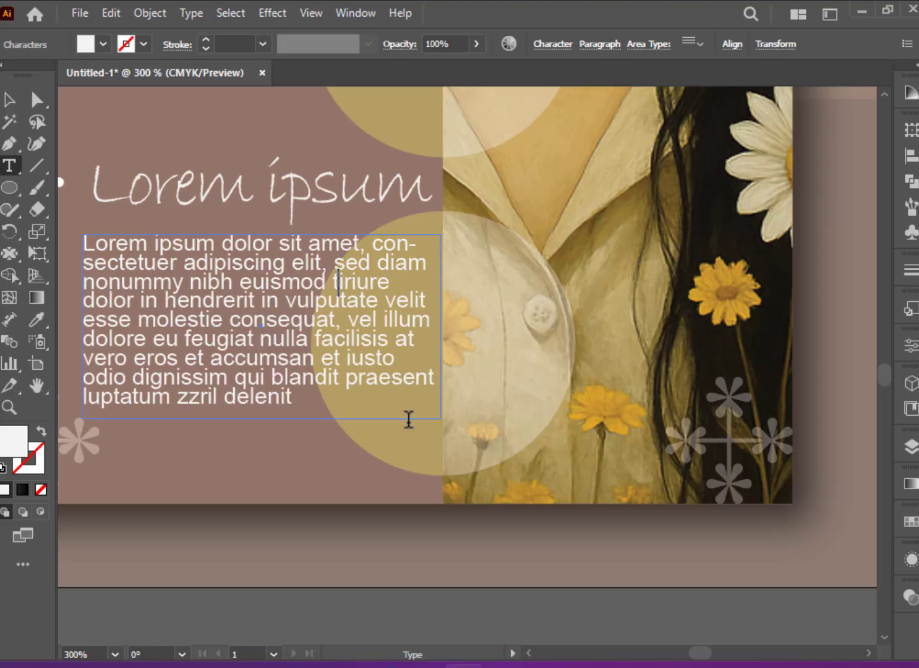
type("incidu")
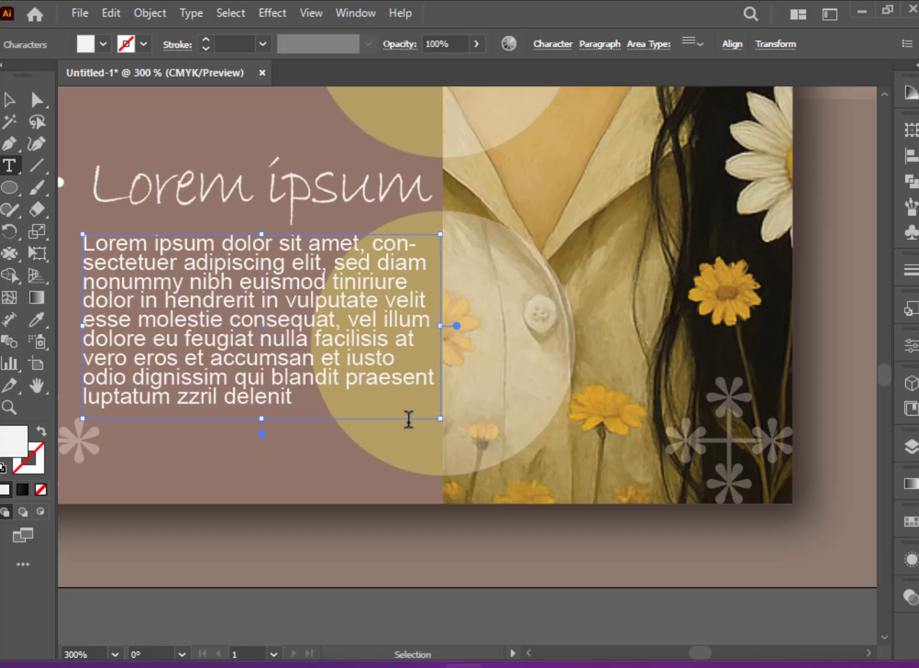
type("nt ")
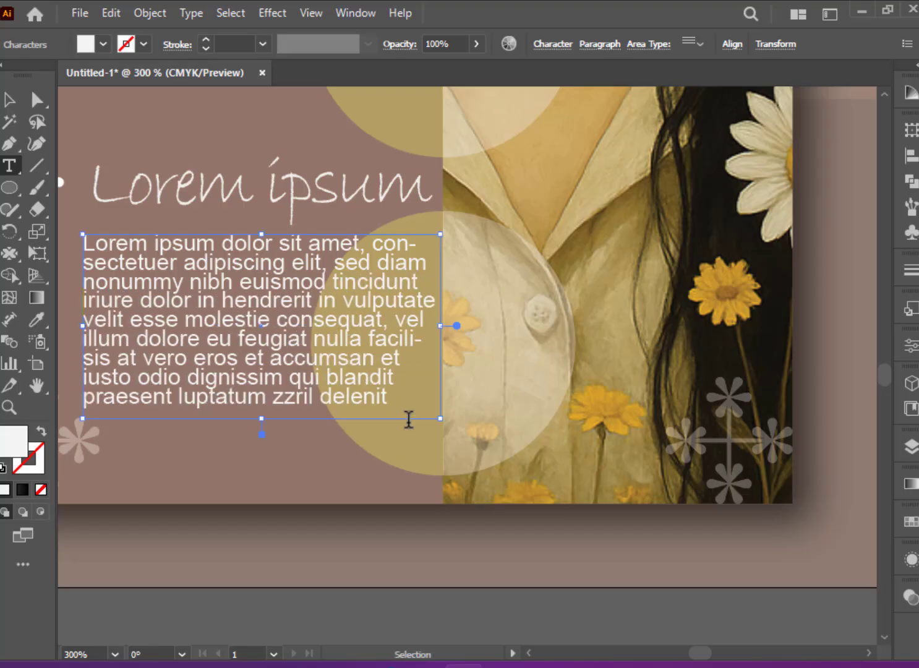
type("ut la")
key("ctrl")
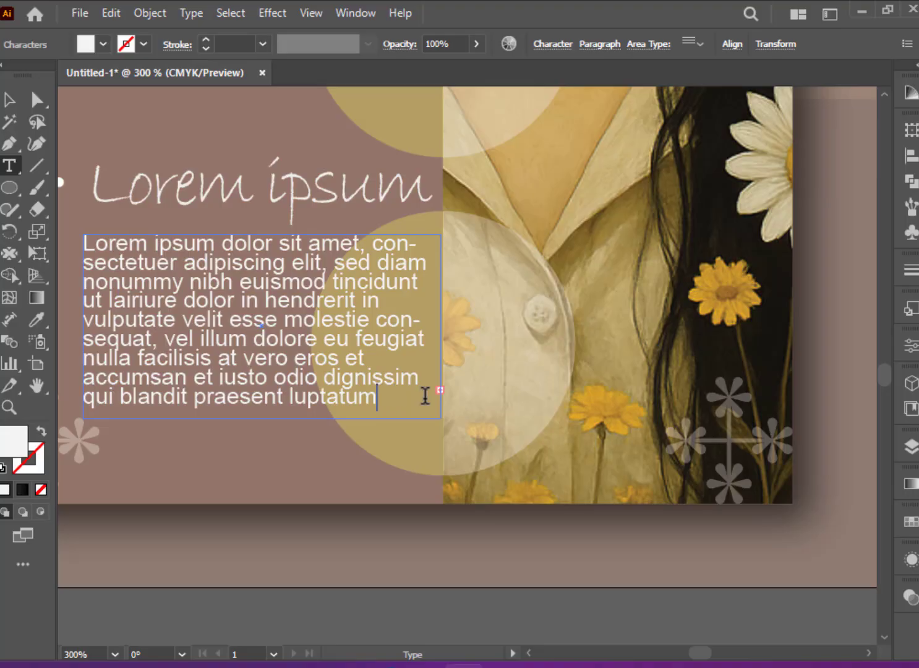
key("BackSpace")
key("BackSpace")
- Nudge the brown background rectangle slightly up, deselect it, and view the whole poster at 100%
left_click(9, 100)
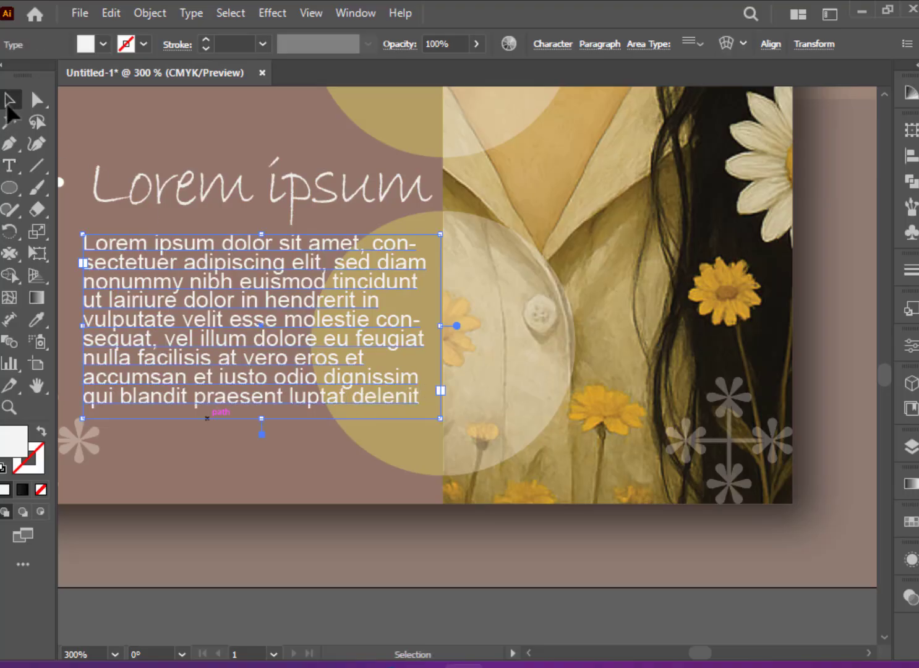
left_click(582, 557)
scroll(576, 566, "up", 3)
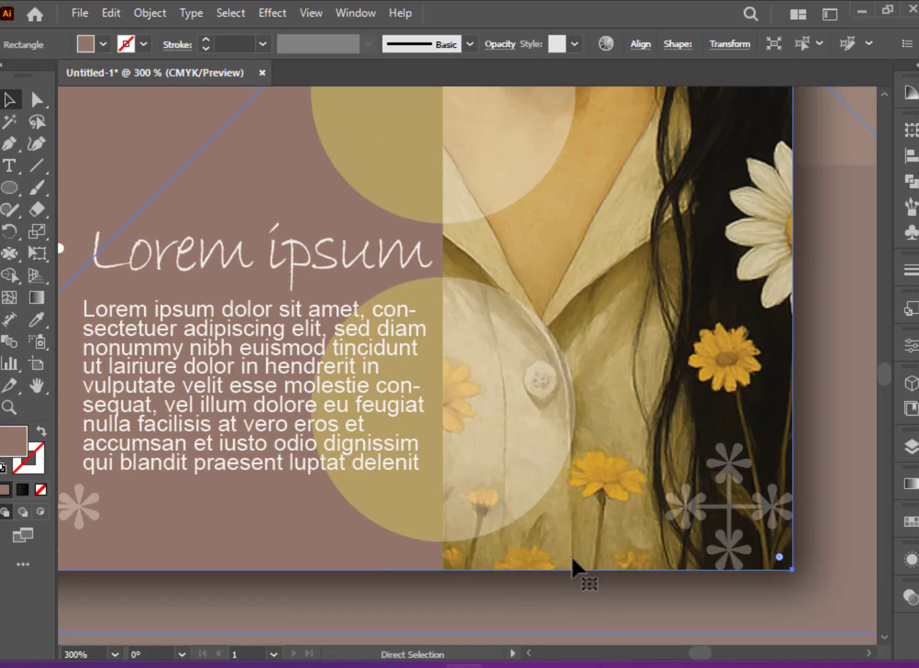
key("ctrl+minus")
scroll(557, 526, "down", 3)
key("ctrl+minus")
scroll(738, 362, "down", 3)
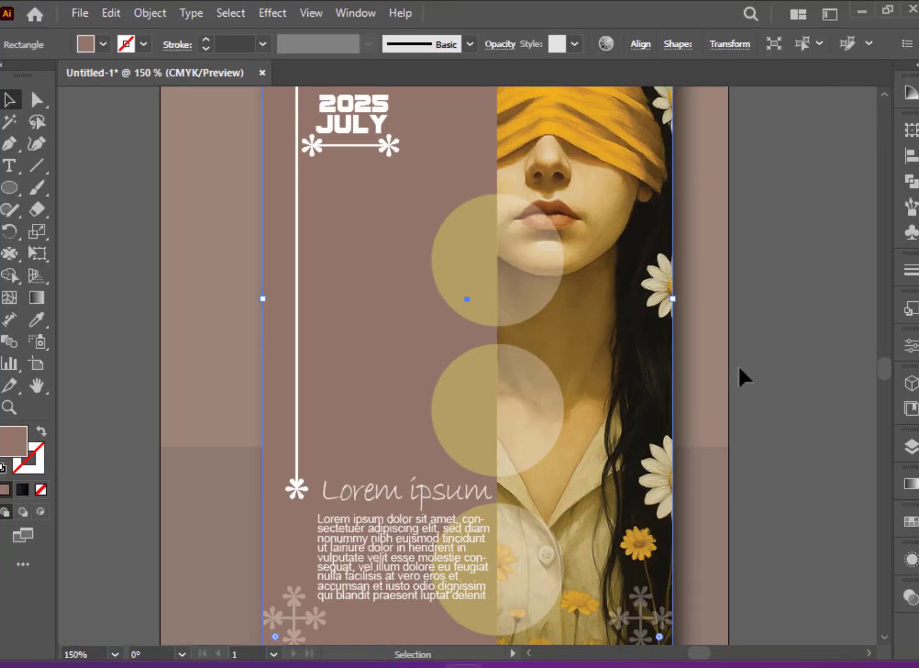
scroll(737, 364, "down", 1)
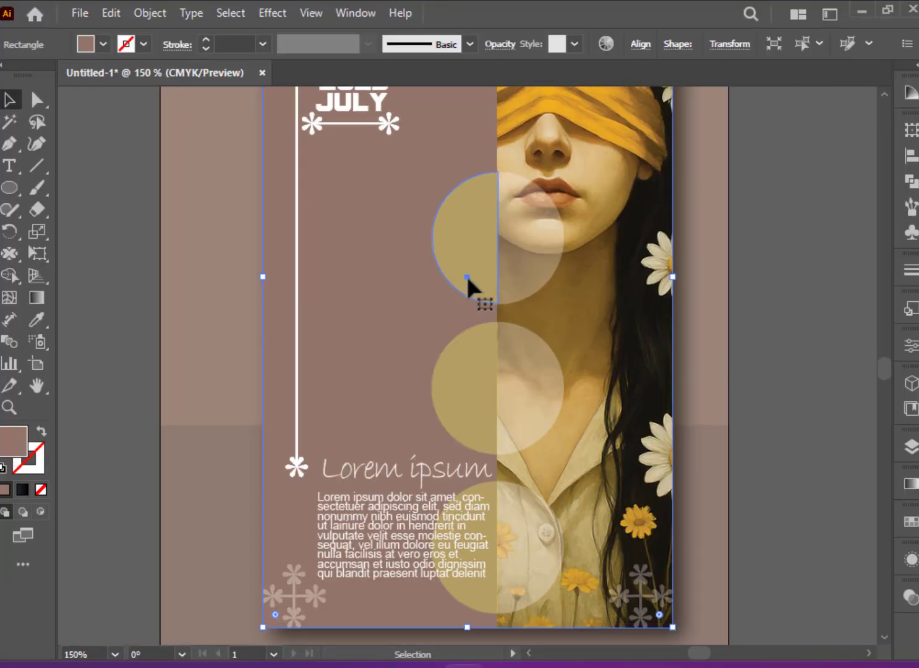
left_click_drag(476, 292, 475, 287)
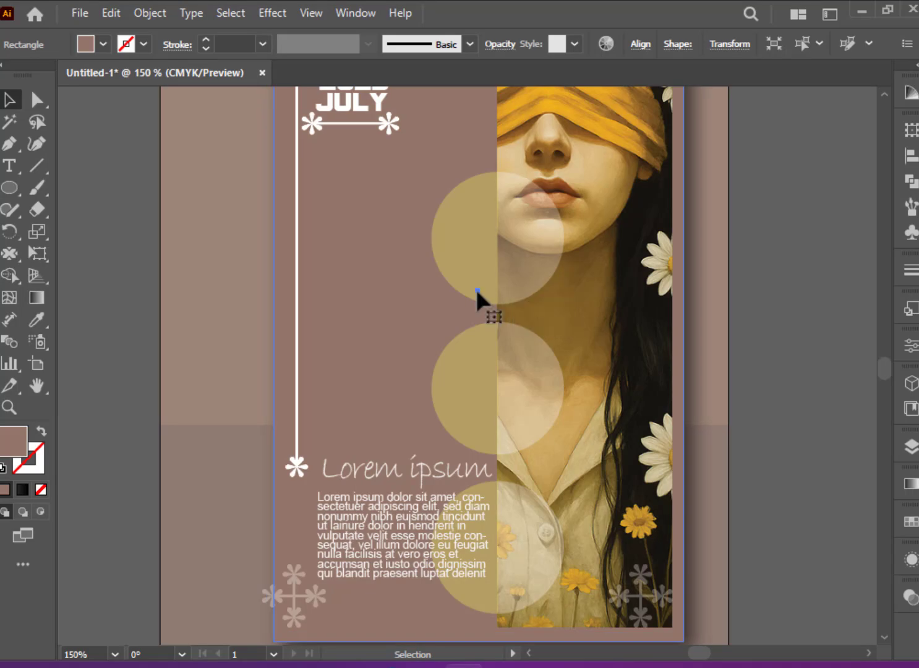
left_click(737, 336)
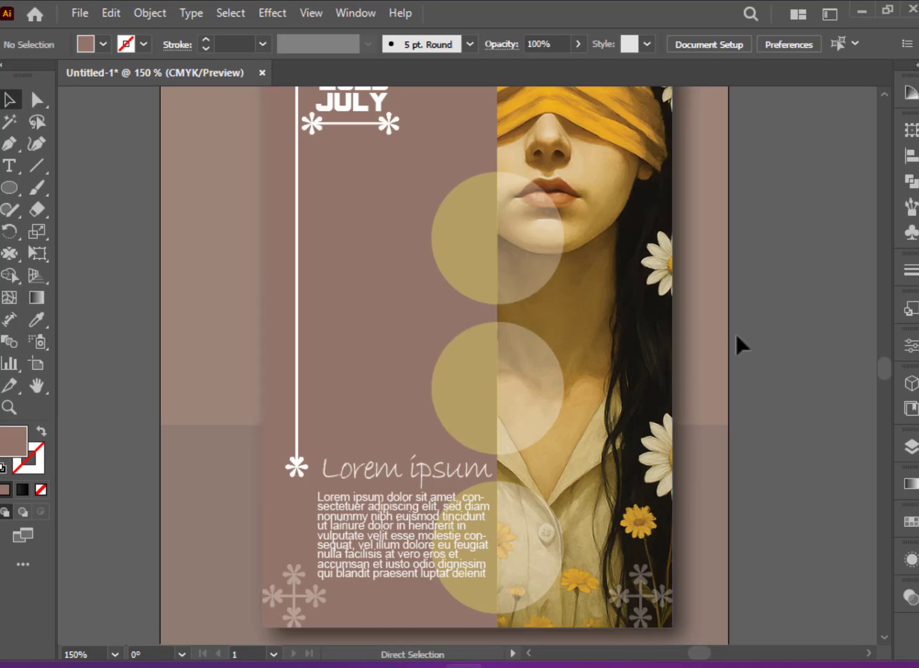
key("ctrl+1")
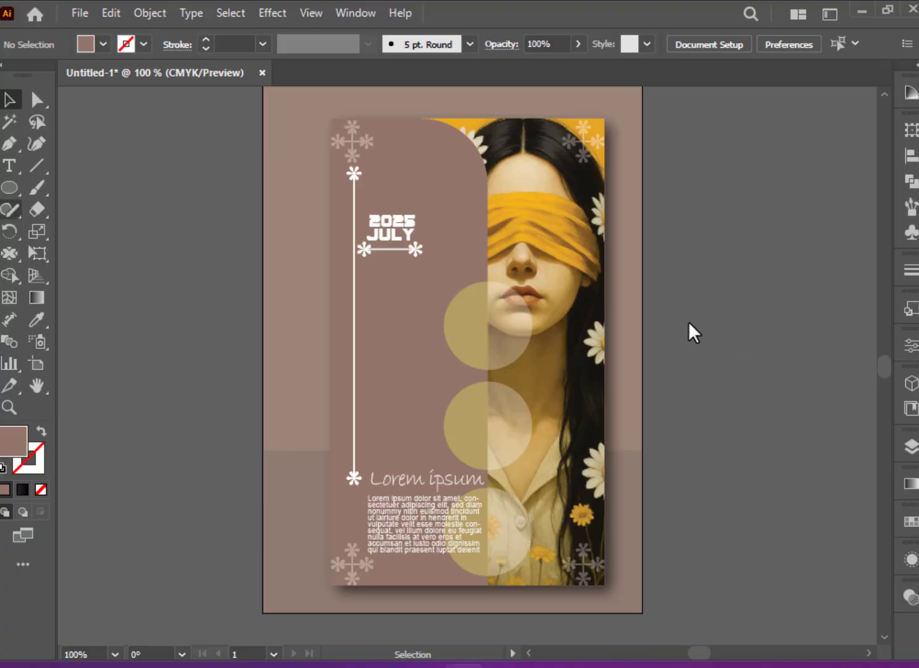
- Draw a closed three-point Pen shape from the poster's top-left corner, out left, to its bottom-left corner
left_click(7, 146)
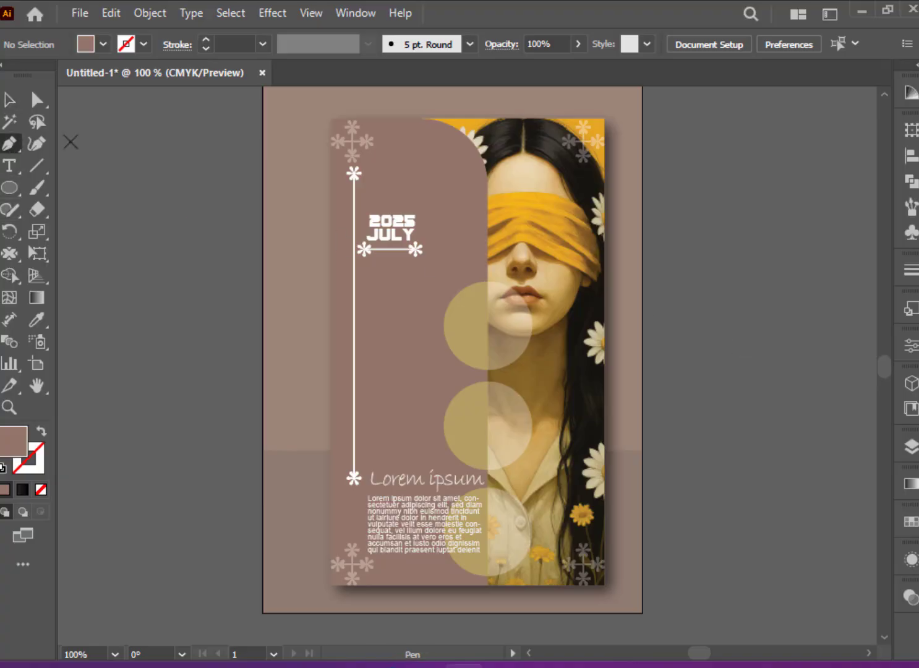
left_click(332, 119)
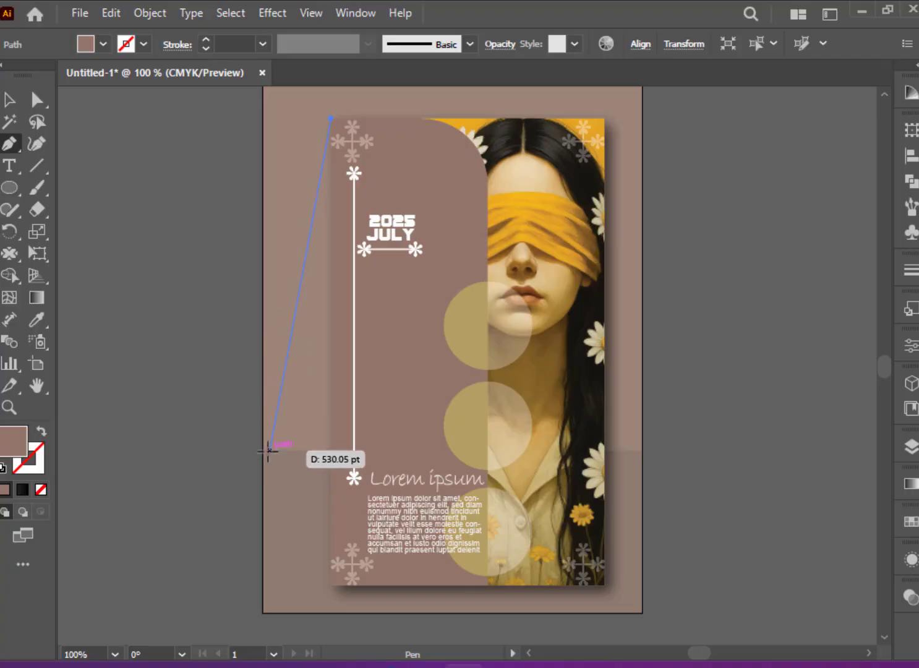
left_click(270, 450)
left_click(332, 584)
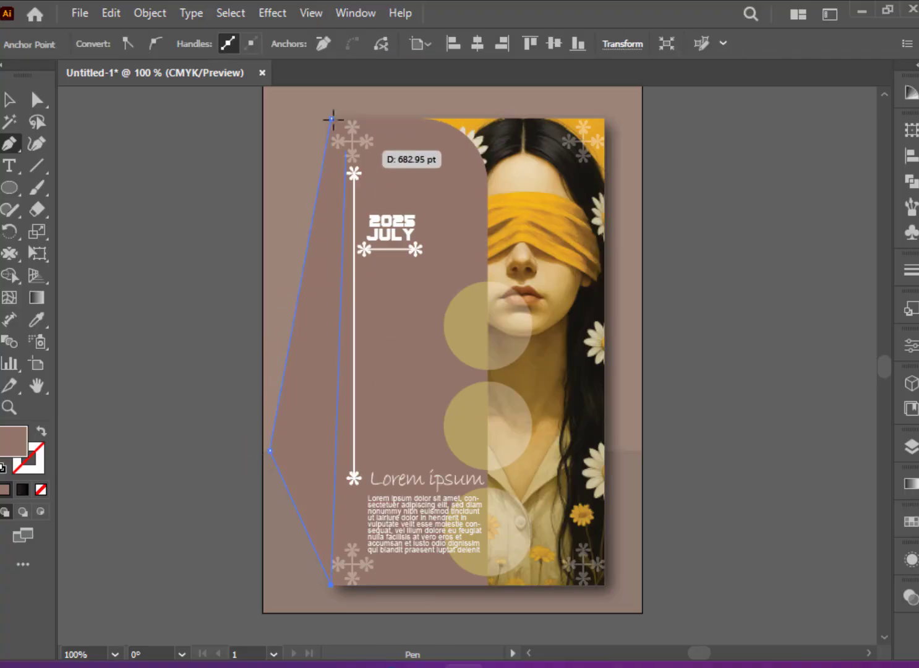
left_click(332, 118)
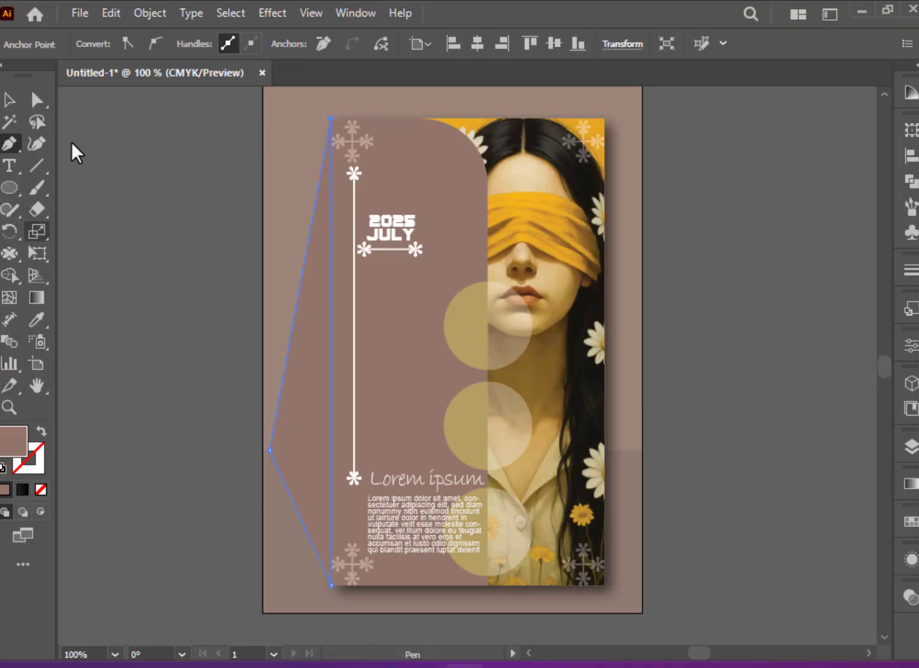
- Fill the new pointed shape with black from the swatches
left_click(38, 144)
left_click(104, 44)
left_click(40, 74)
double_click(14, 440)
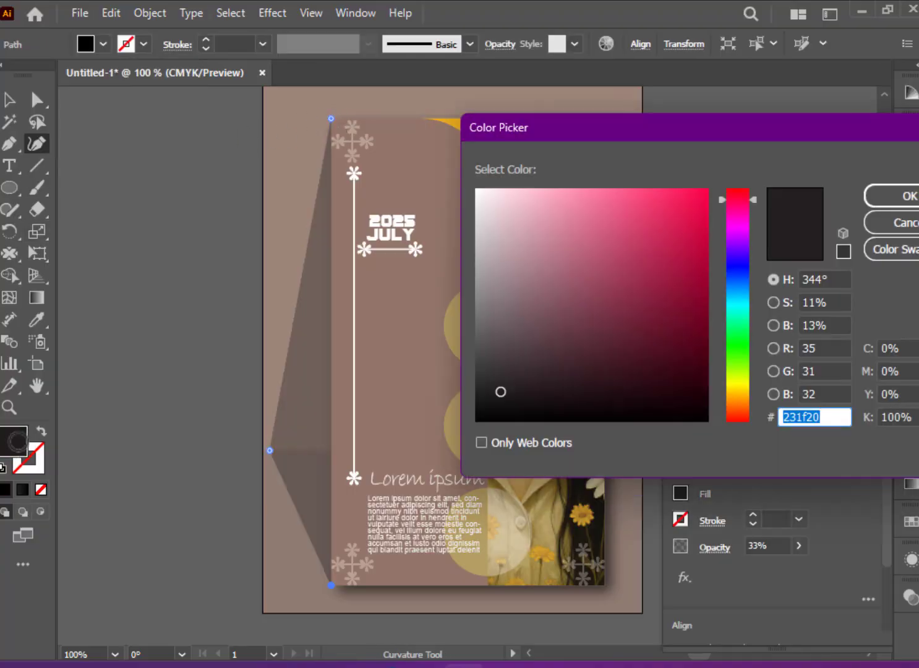
- Eyedrop the background mauve into the side shape, then darken its fill to #755a4e
left_click(915, 224)
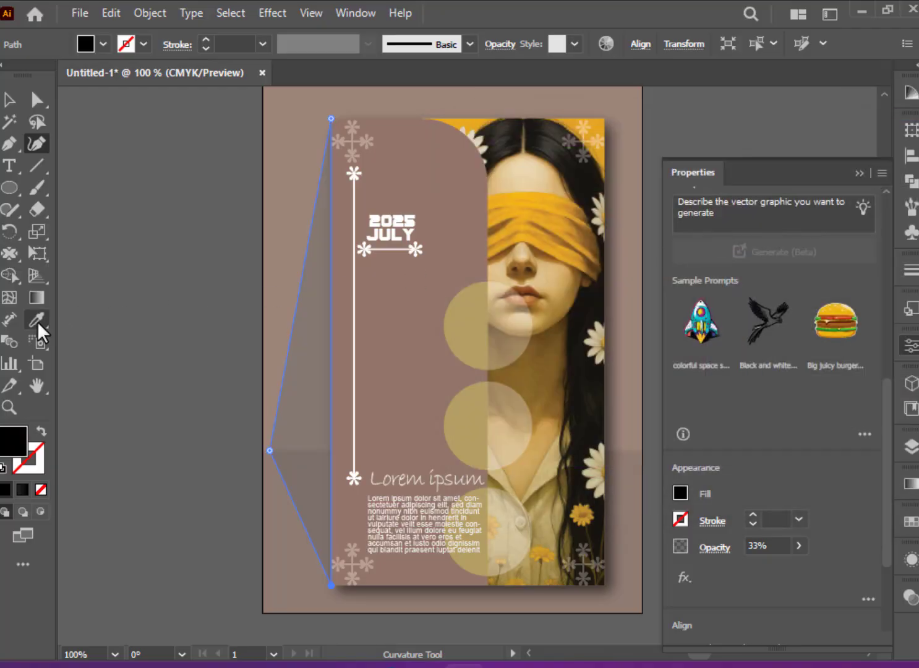
left_click(37, 319)
left_click(402, 350)
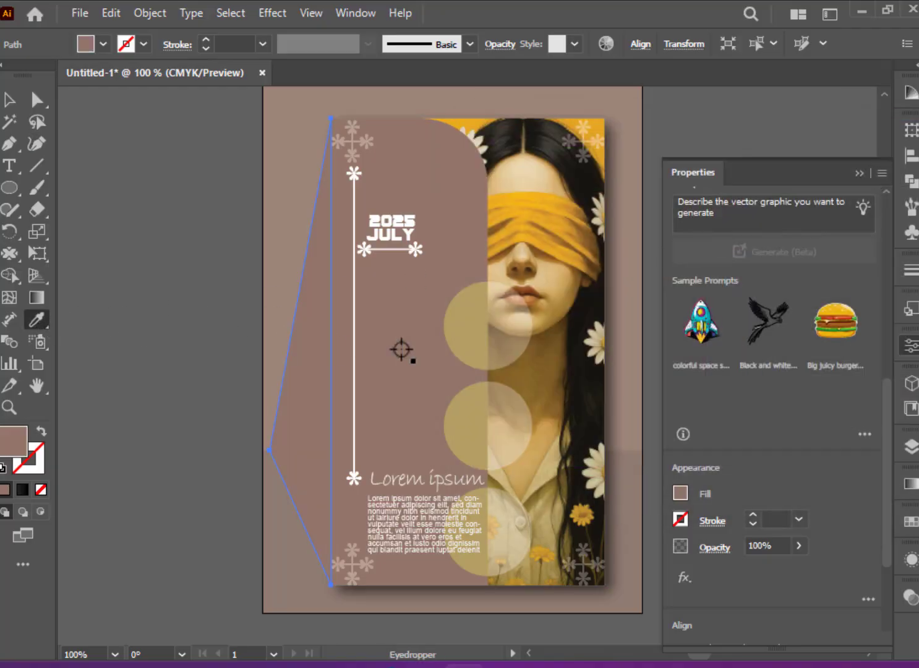
double_click(20, 442)
mouse_move(540, 290)
left_mouse_down()
mouse_move(565, 318)
mouse_move(553, 314)
left_mouse_up()
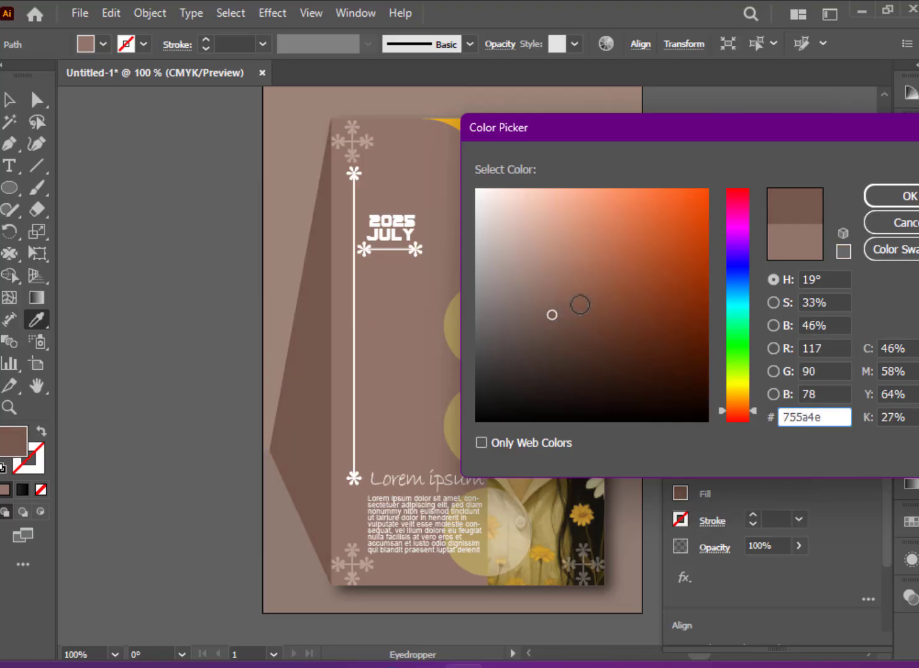
left_click(904, 195)
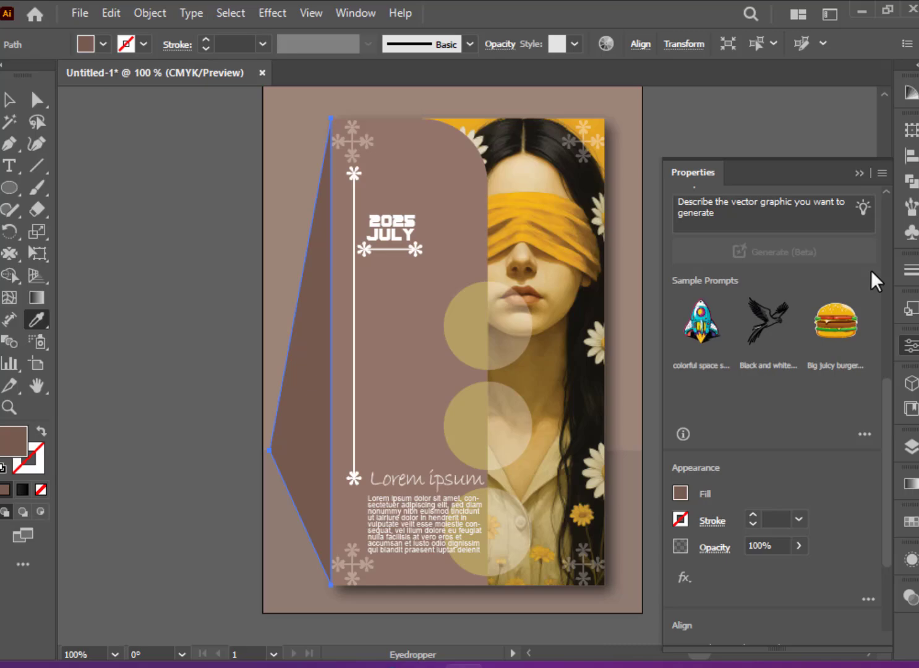
- Lower the side shape's opacity to 43% and deselect it
left_click(798, 547)
left_click_drag(795, 567, 782, 568)
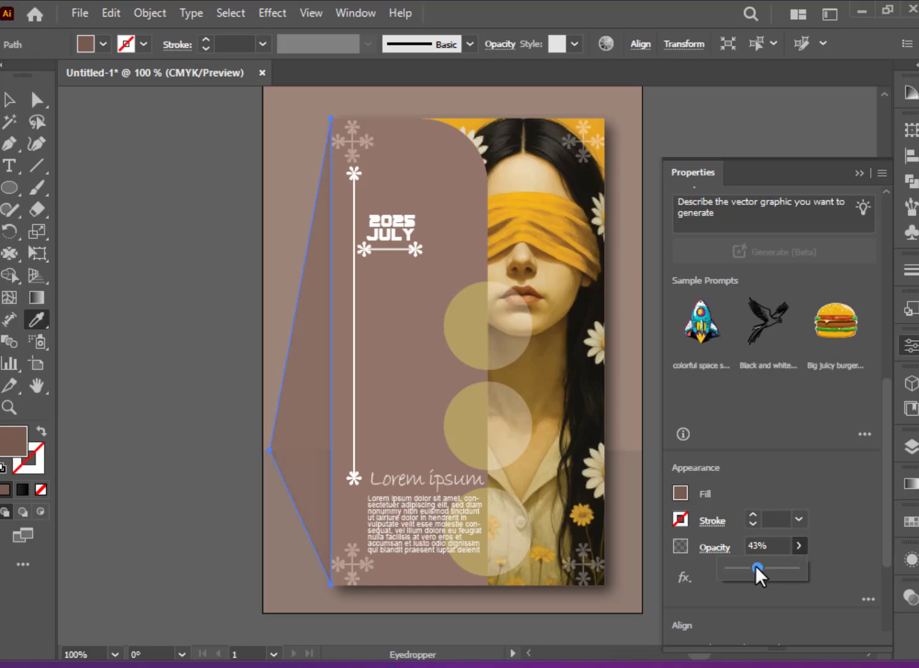
left_click(9, 101)
left_click(132, 248)
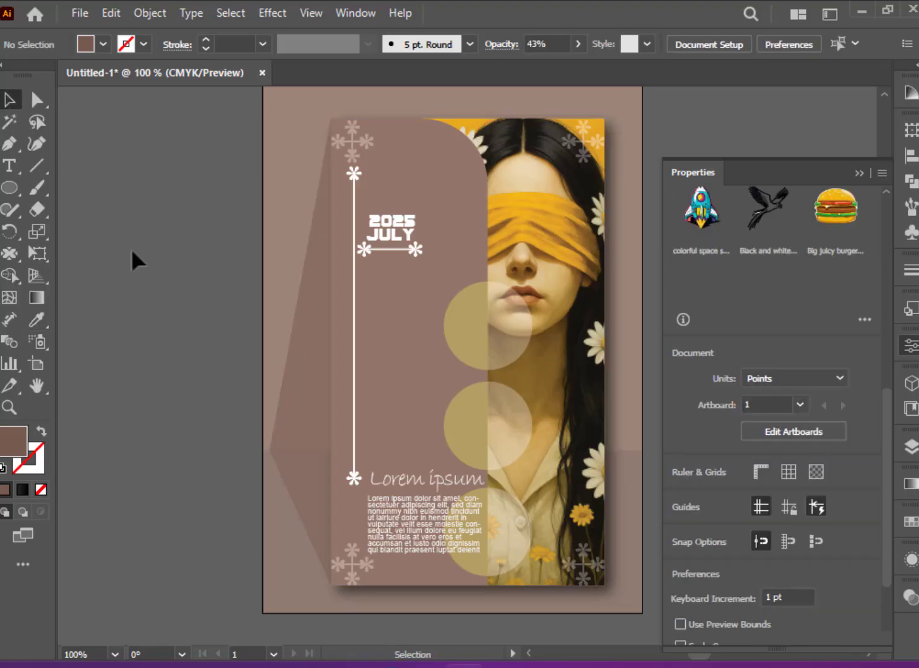
key("ctrl+minus")
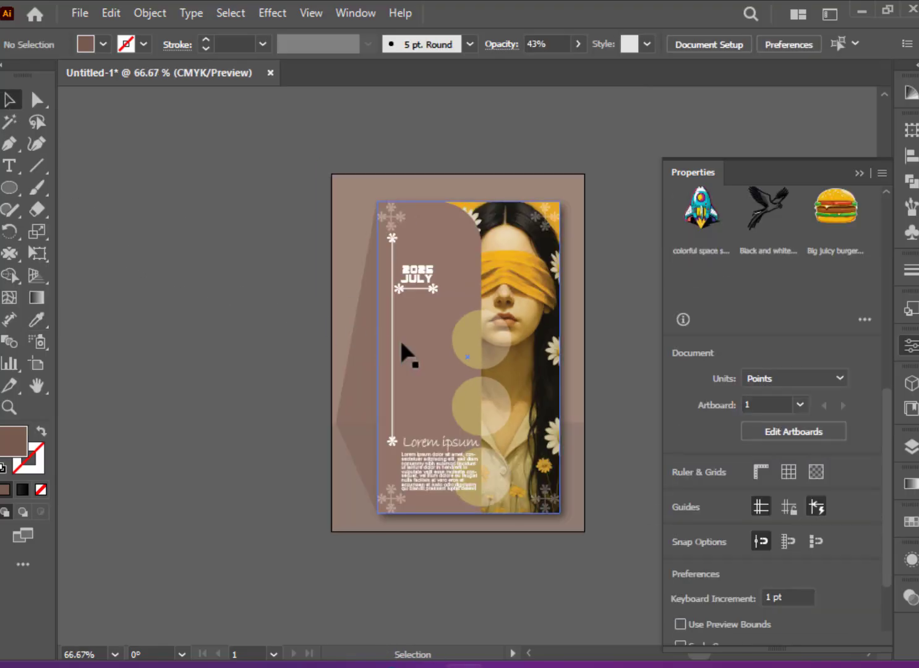
- Change the left fold shape's fill to dark brown #442b21
key("ctrl+plus")
left_click(285, 391)
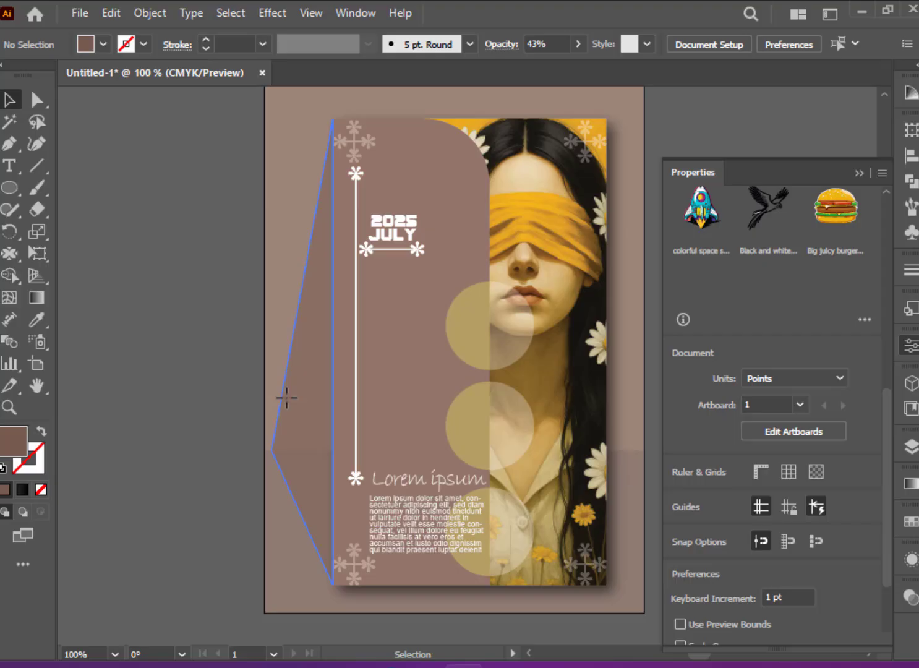
double_click(11, 437)
left_click_drag(557, 323, 595, 359)
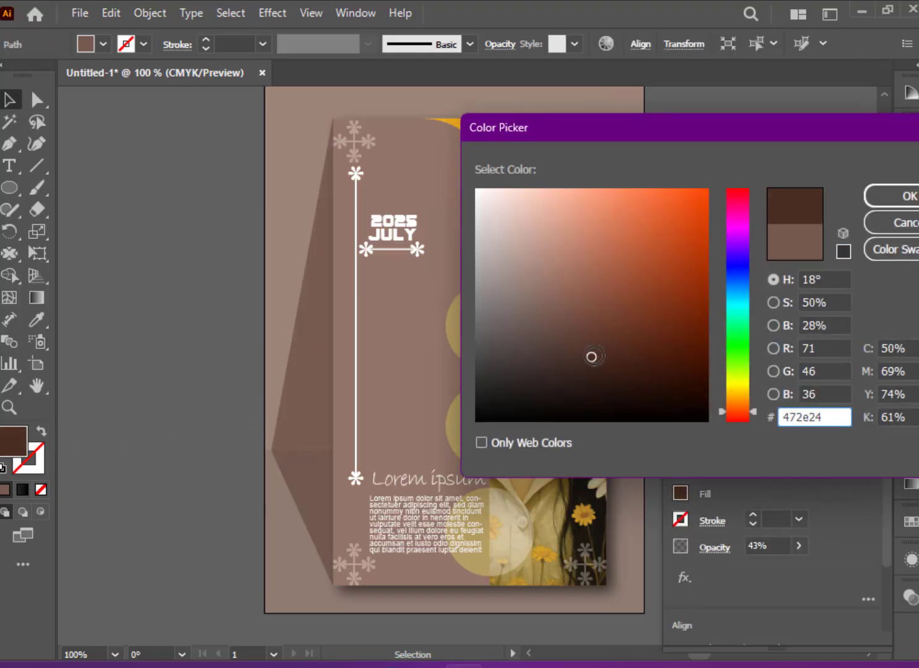
left_click(897, 196)
- Set the fold's opacity to 33% and deselect everything
left_click(800, 546)
left_click_drag(761, 567, 754, 567)
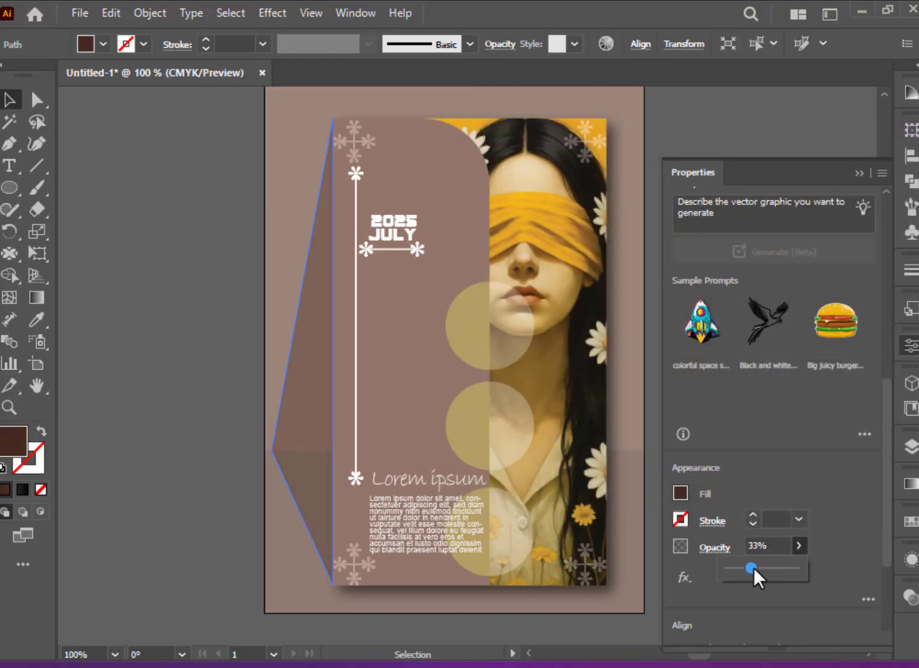
left_click(911, 348)
left_click(271, 406)
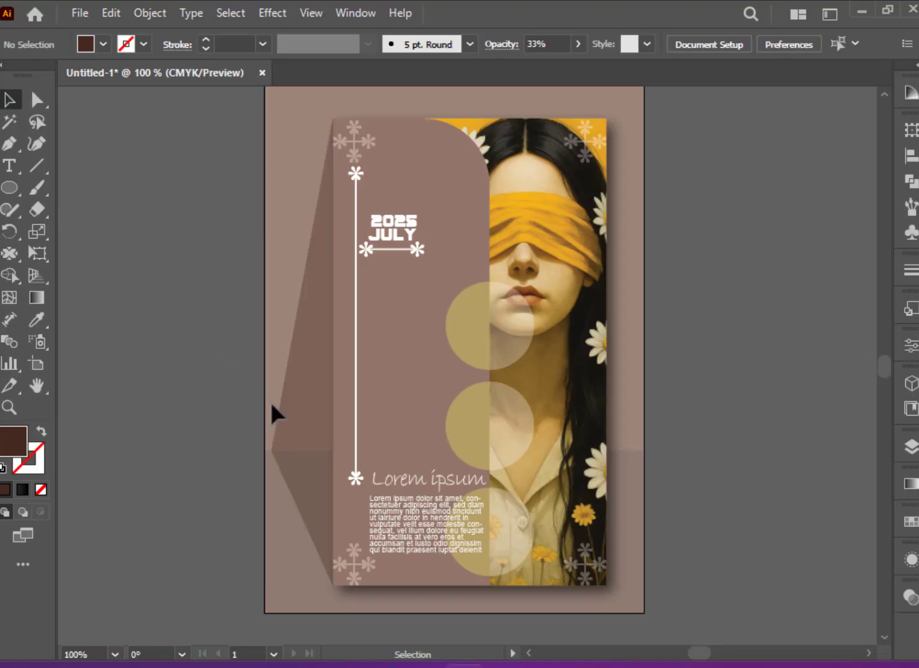
key("ctrl+minus")
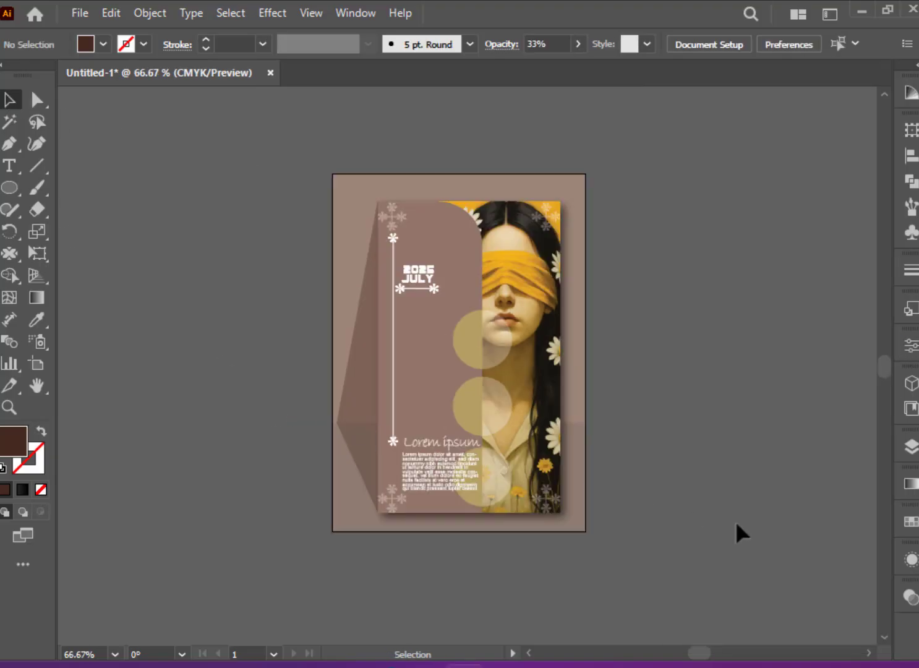